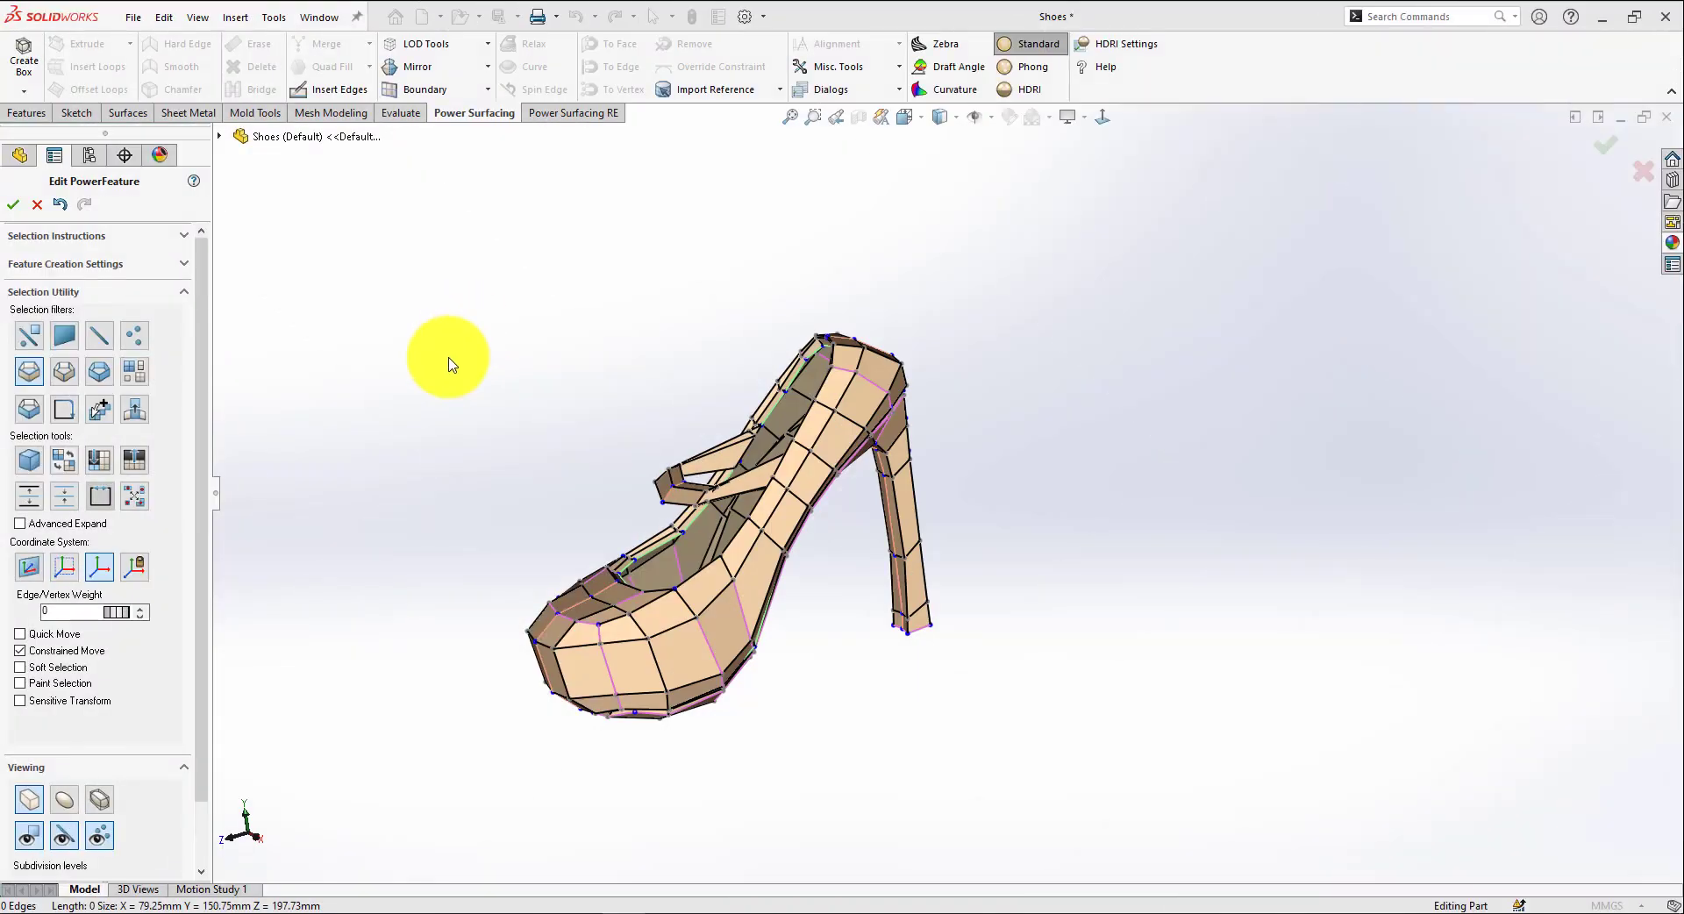
Insert two edge loops around the upper heel, one just above and one just below the existing slanted loop
middle_click_drag(424, 482, 702, 559)
scroll(740, 538, "down", 3)
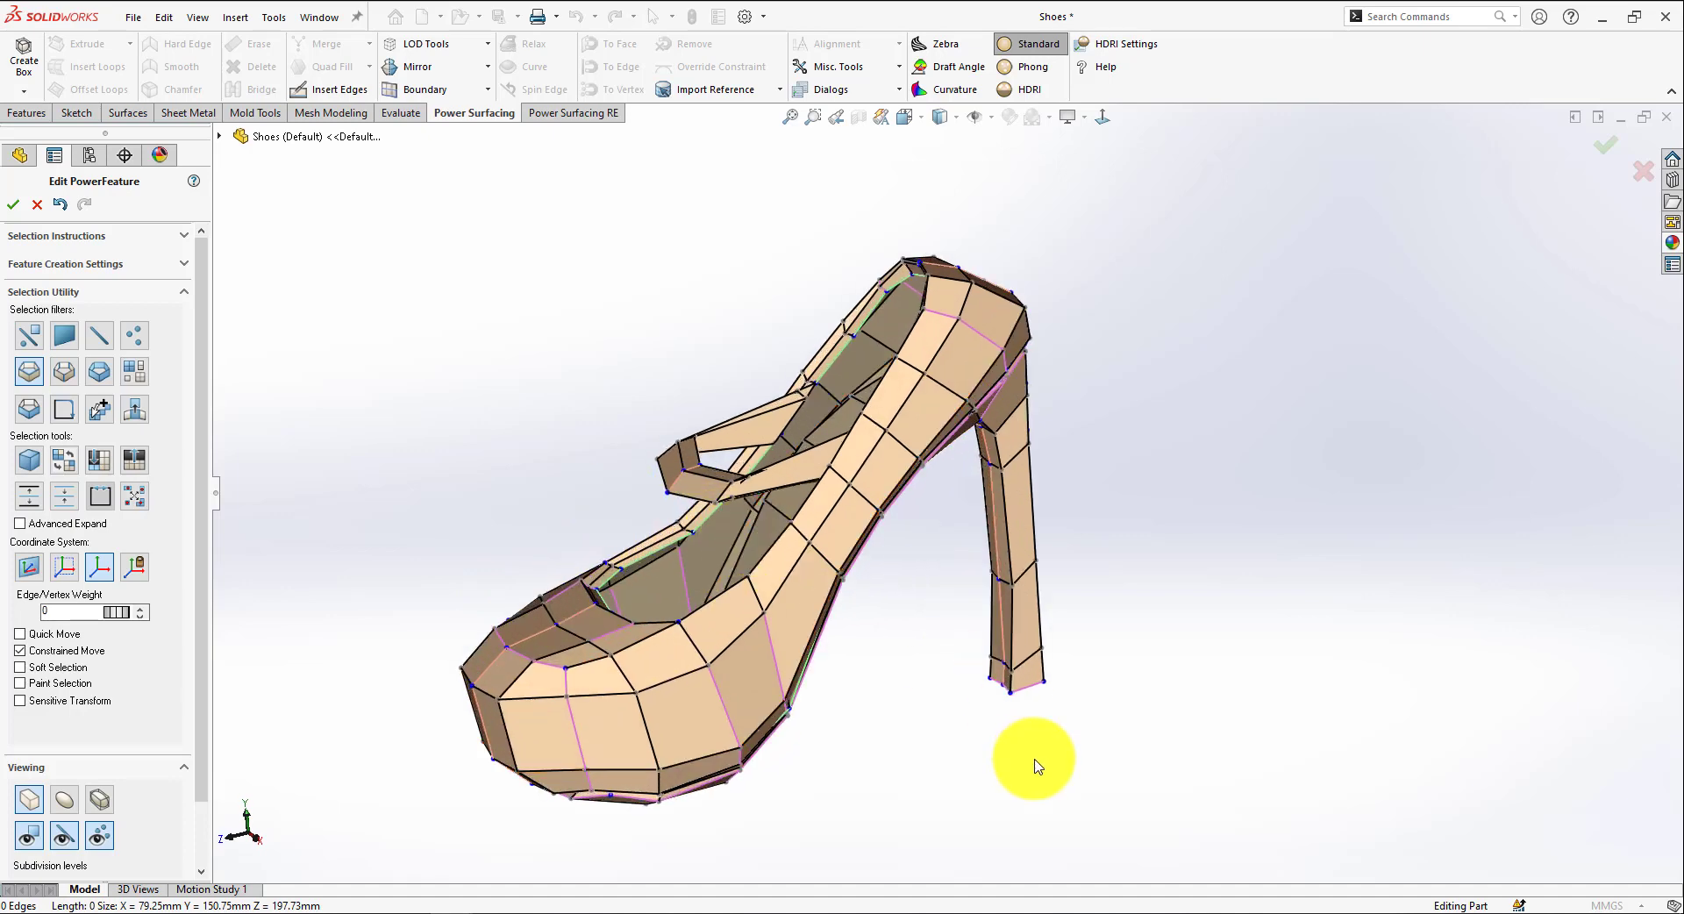
mouse_move(1037, 766)
middle_mouse_down()
mouse_move(1064, 812)
mouse_move(1034, 699)
mouse_move(1018, 741)
middle_mouse_up()
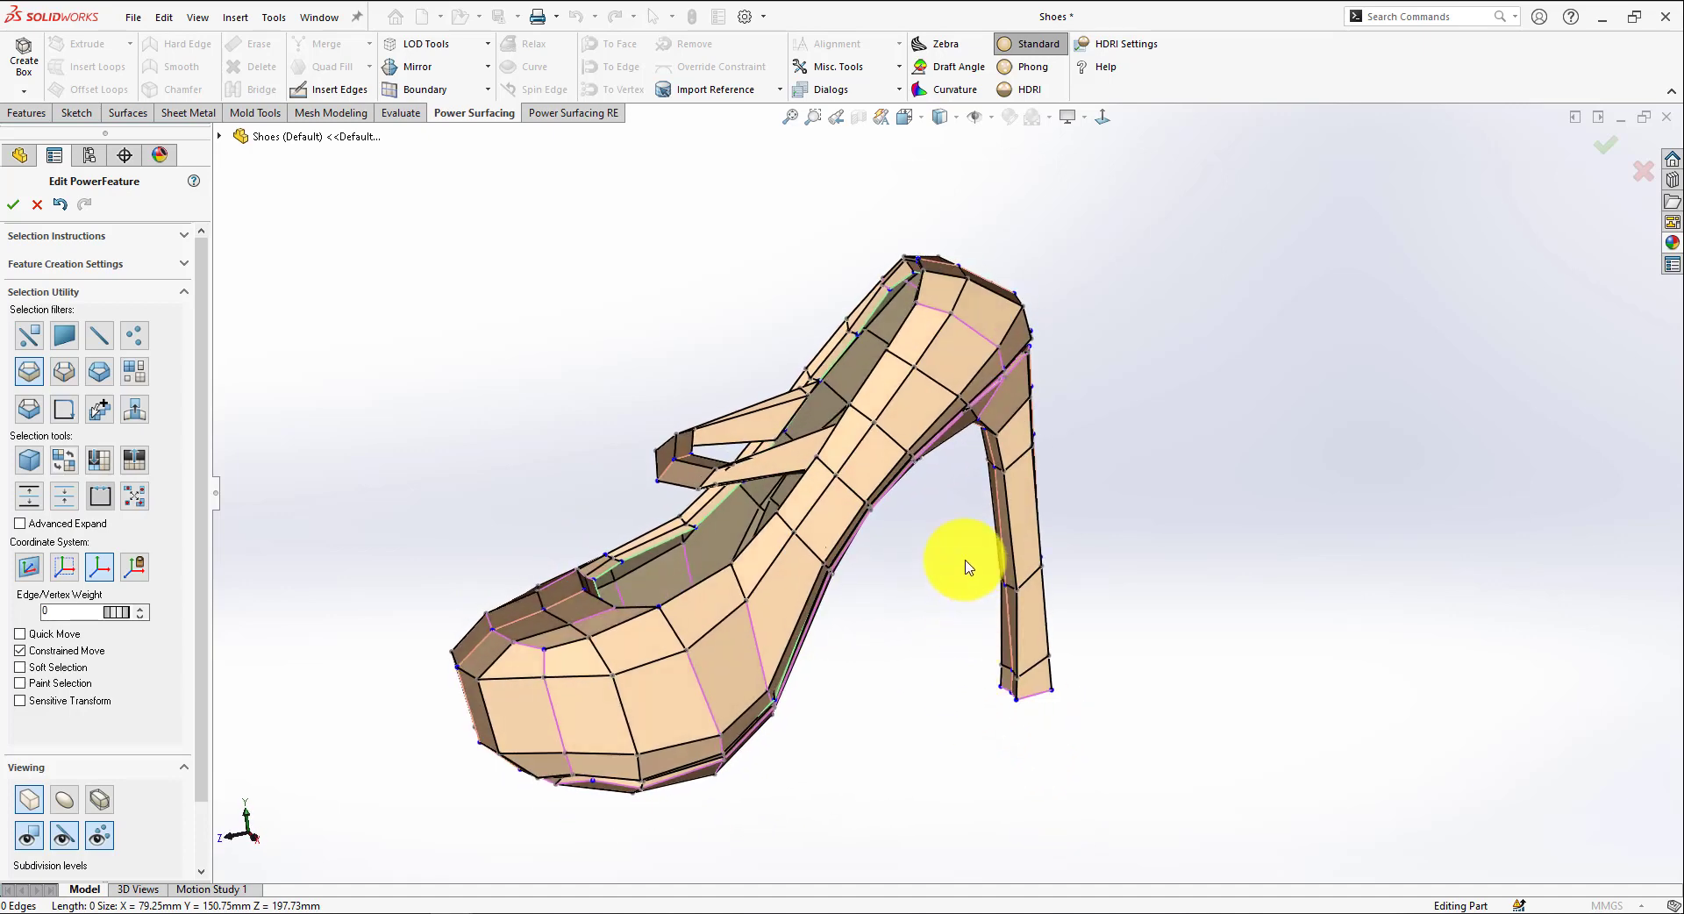
scroll(959, 578, "down", 2)
middle_click_drag(957, 645, 952, 532)
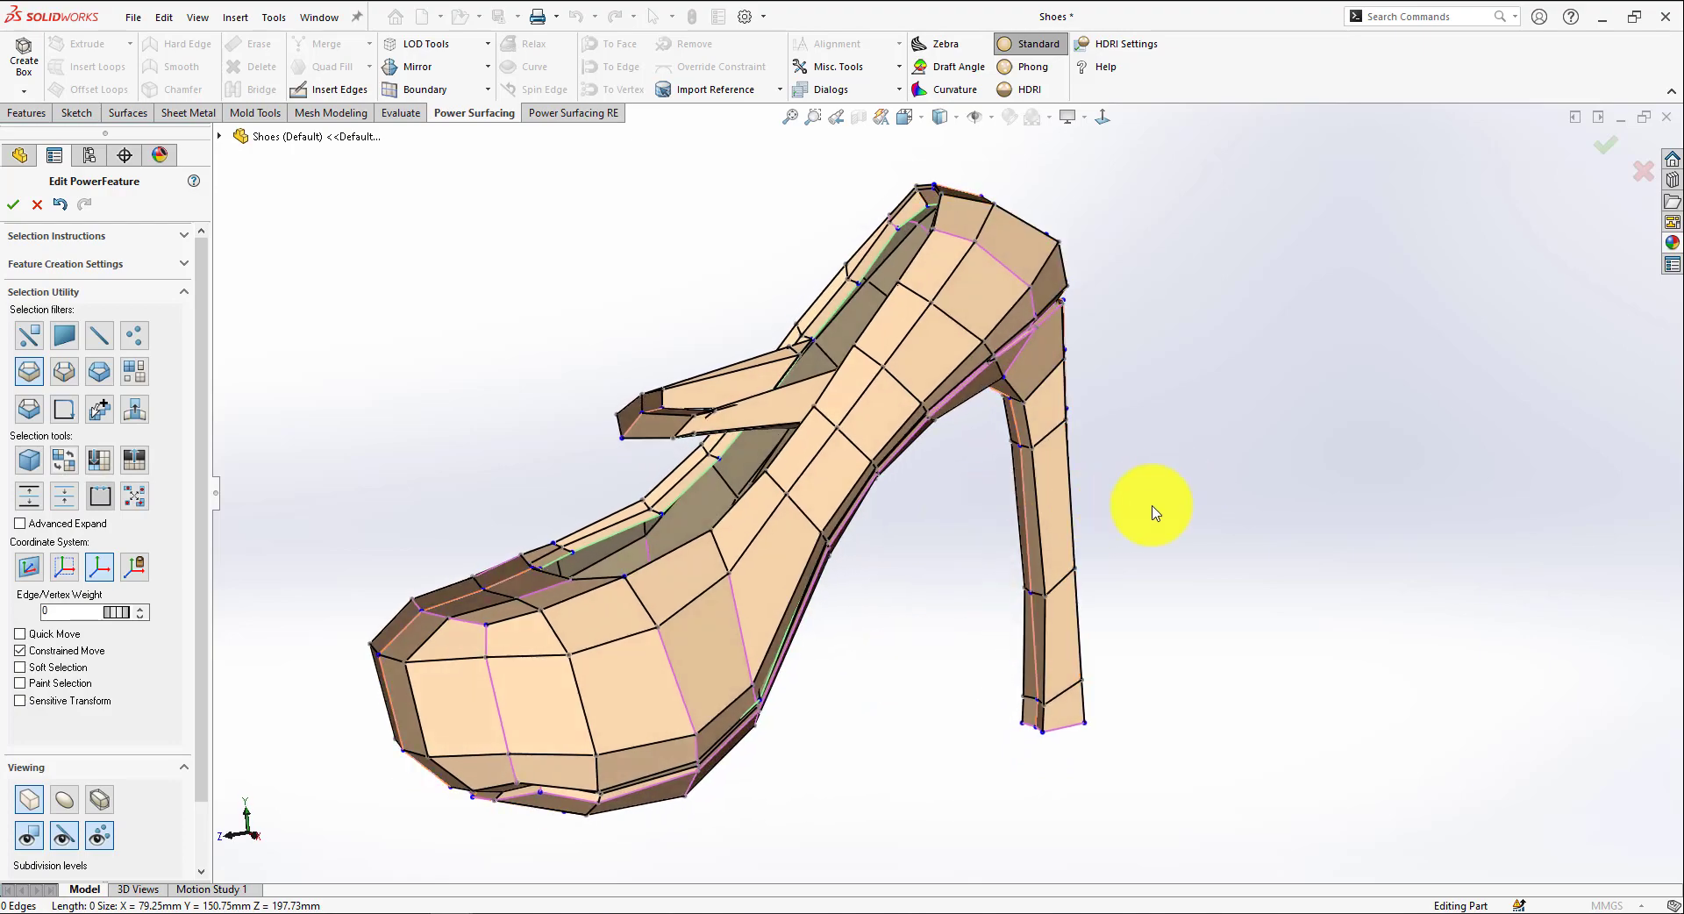
scroll(1140, 491, "down", 5)
middle_click_drag(1139, 482, 919, 579)
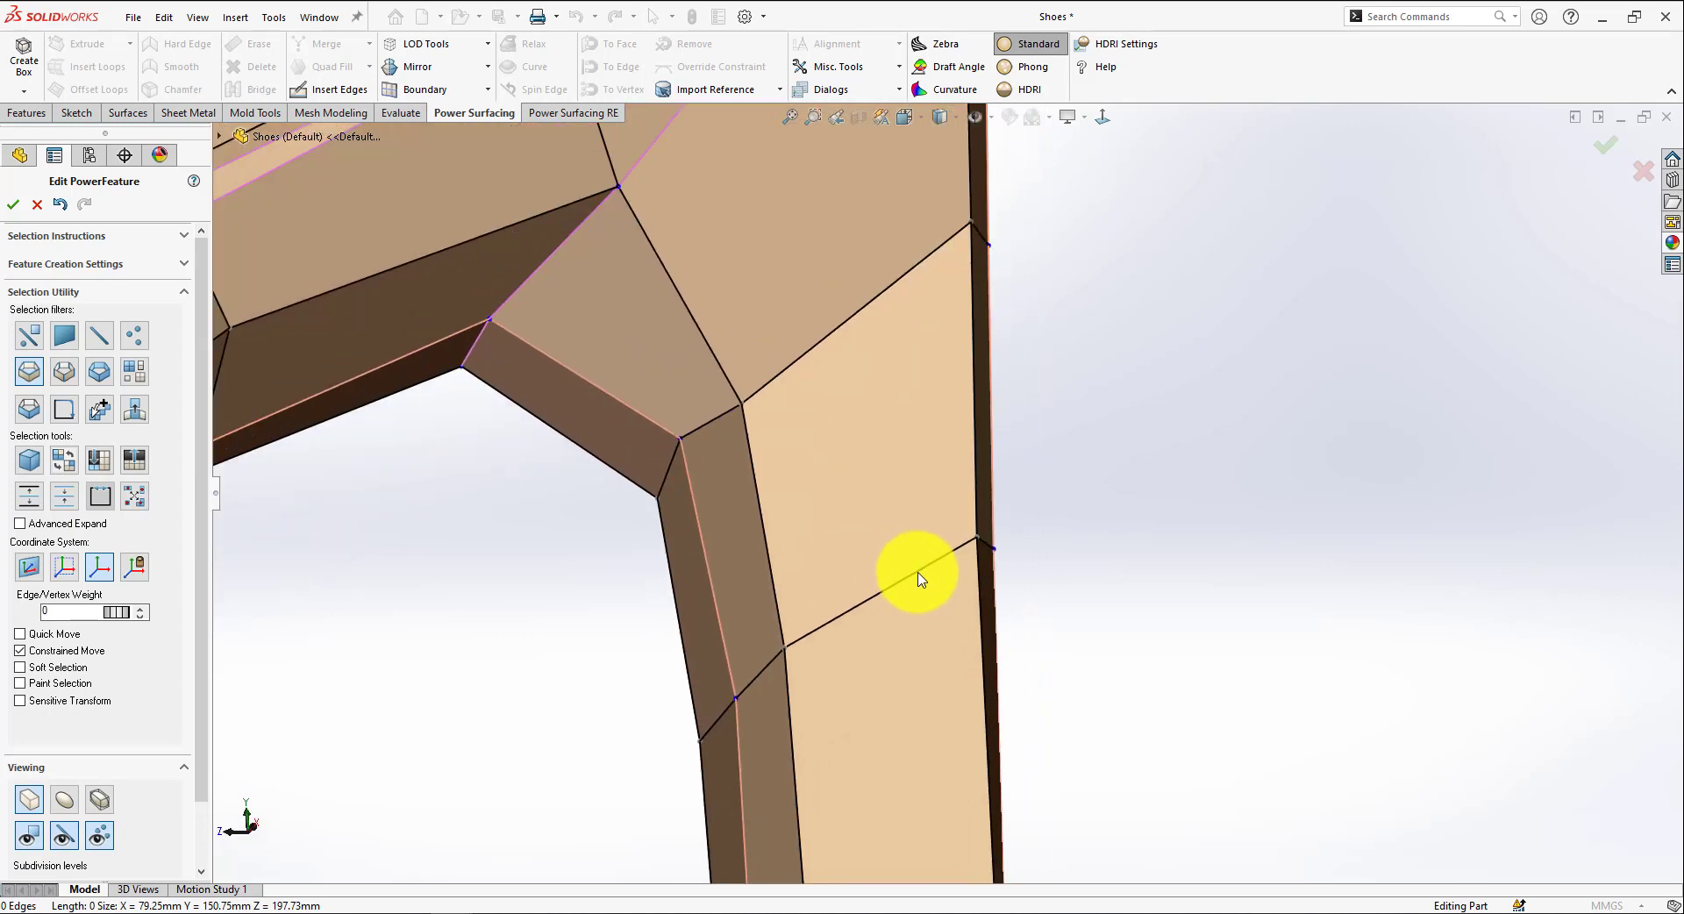
left_click(780, 633)
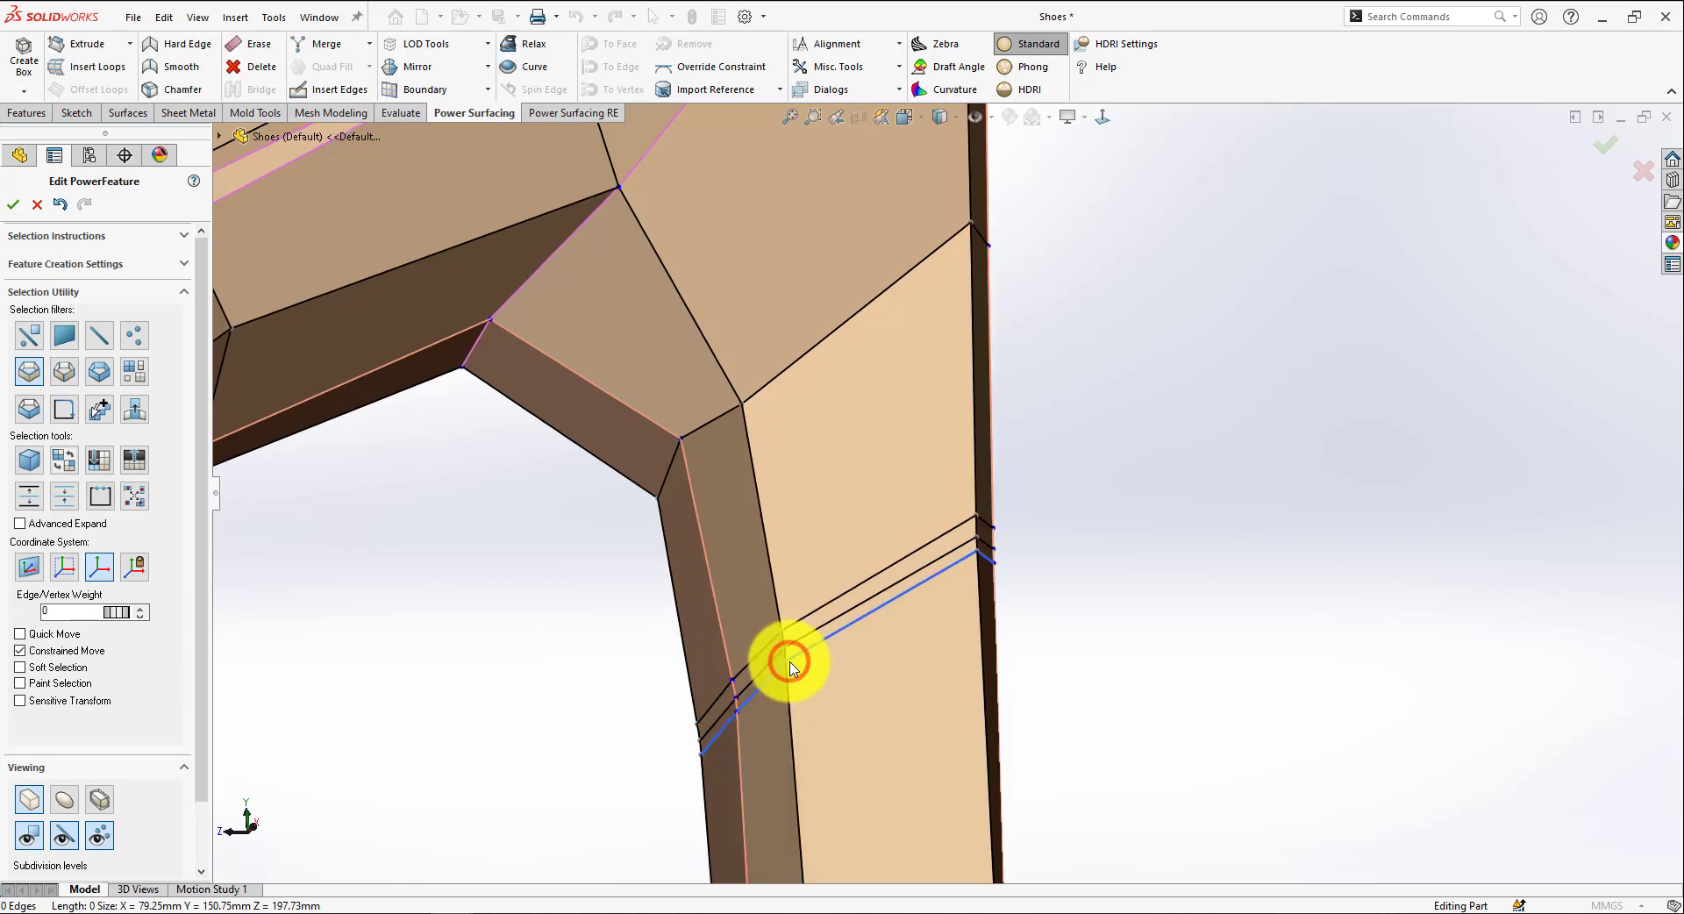
scroll(811, 658, "down", 3)
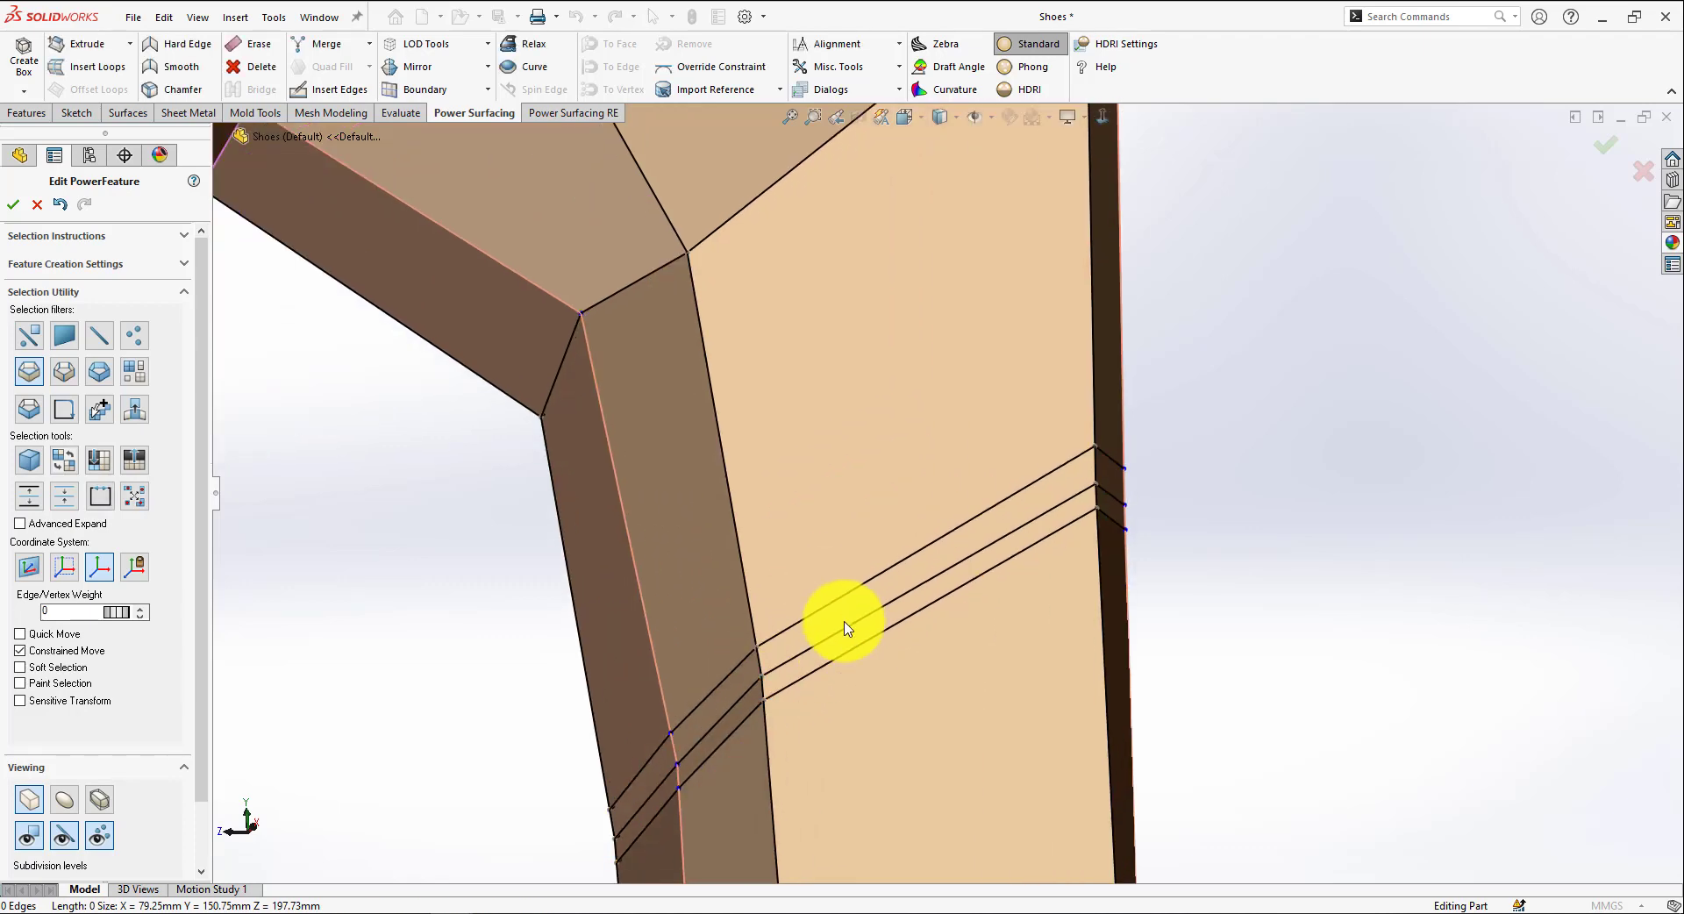
scroll(1096, 483, "up", 1)
scroll(913, 518, "down", 2)
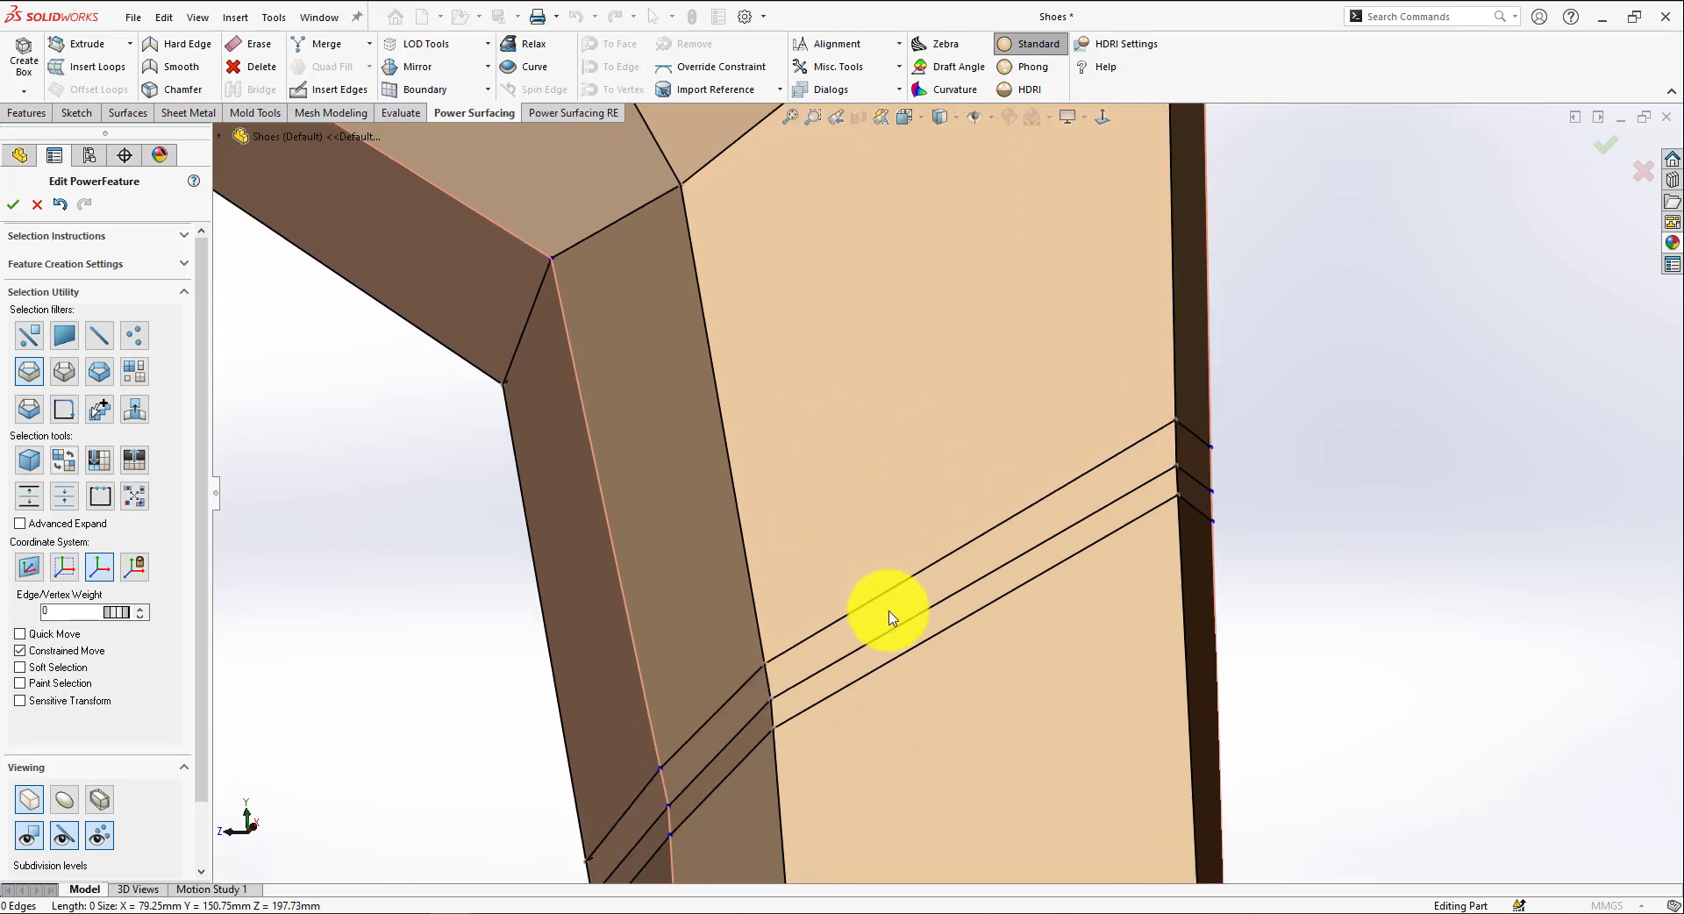
In a side view, move the upper and lower inserted heel loops vertically closer to the middle loop
middle_click_drag(930, 635, 901, 707)
left_click(950, 526)
left_click(1104, 118)
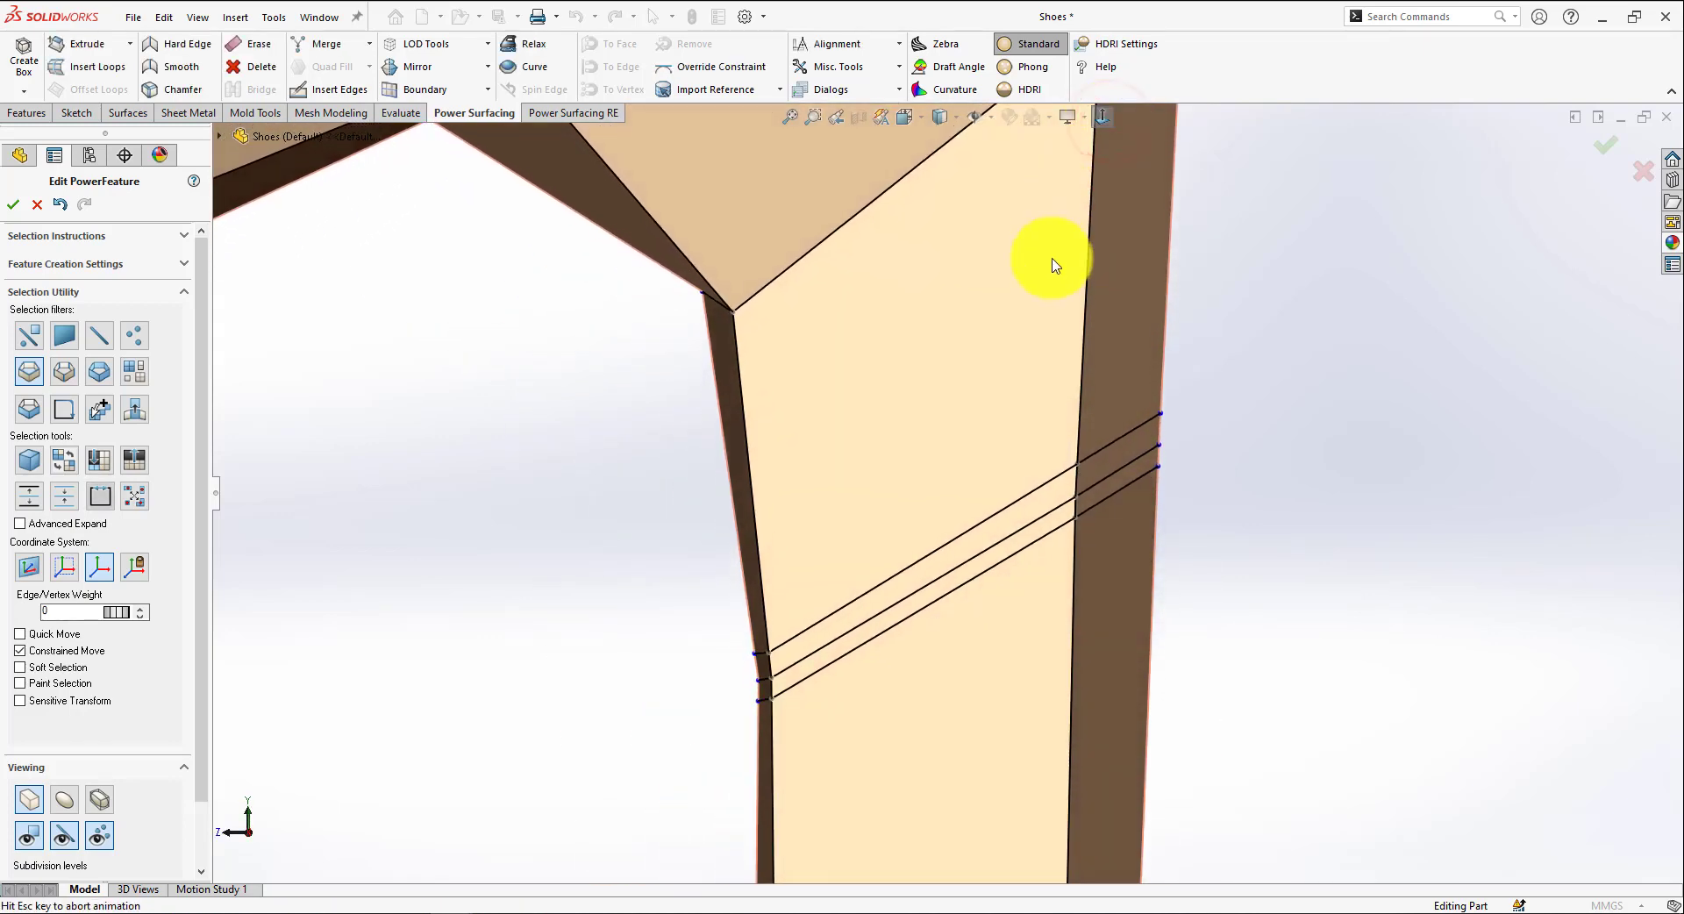
left_click(1003, 510)
left_click(1004, 516)
left_click_drag(940, 514, 945, 524)
left_click(902, 619)
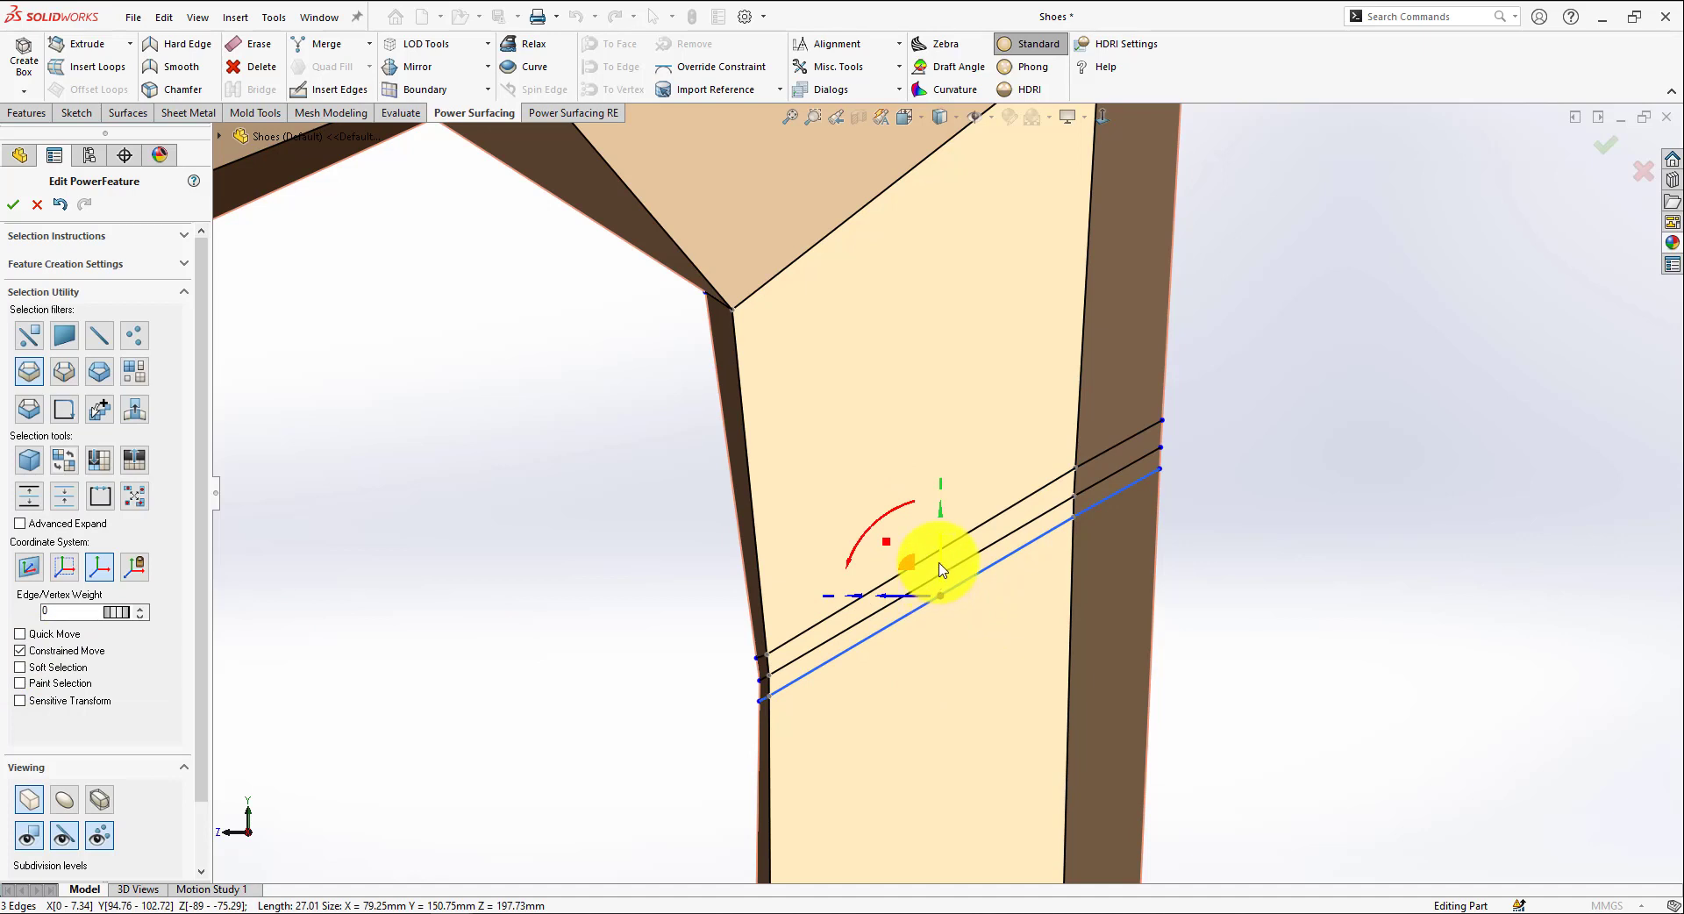
mouse_move(941, 568)
left_mouse_down()
mouse_move(956, 564)
mouse_move(939, 526)
mouse_move(943, 543)
left_mouse_up()
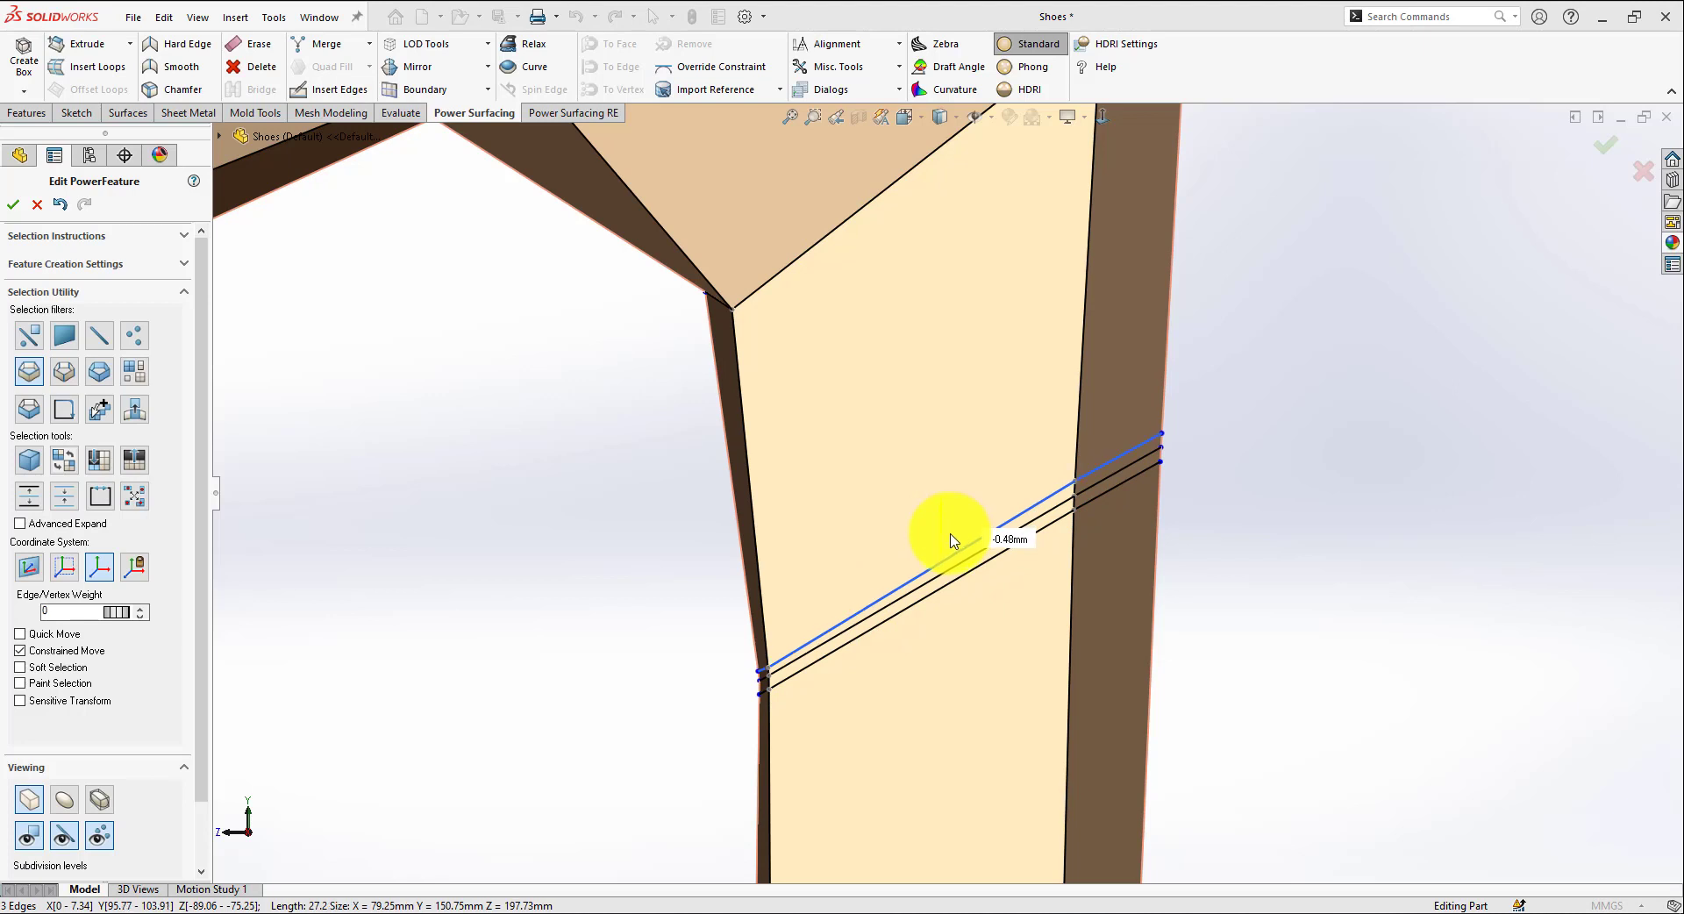
left_click(1271, 531)
Fine-tune the height of the upper heel loop so it sits slightly nearer the middle loop
scroll(897, 605, "down", 2)
left_click(807, 664)
mouse_move(944, 549)
left_mouse_down()
mouse_move(966, 526)
mouse_move(940, 573)
left_mouse_up()
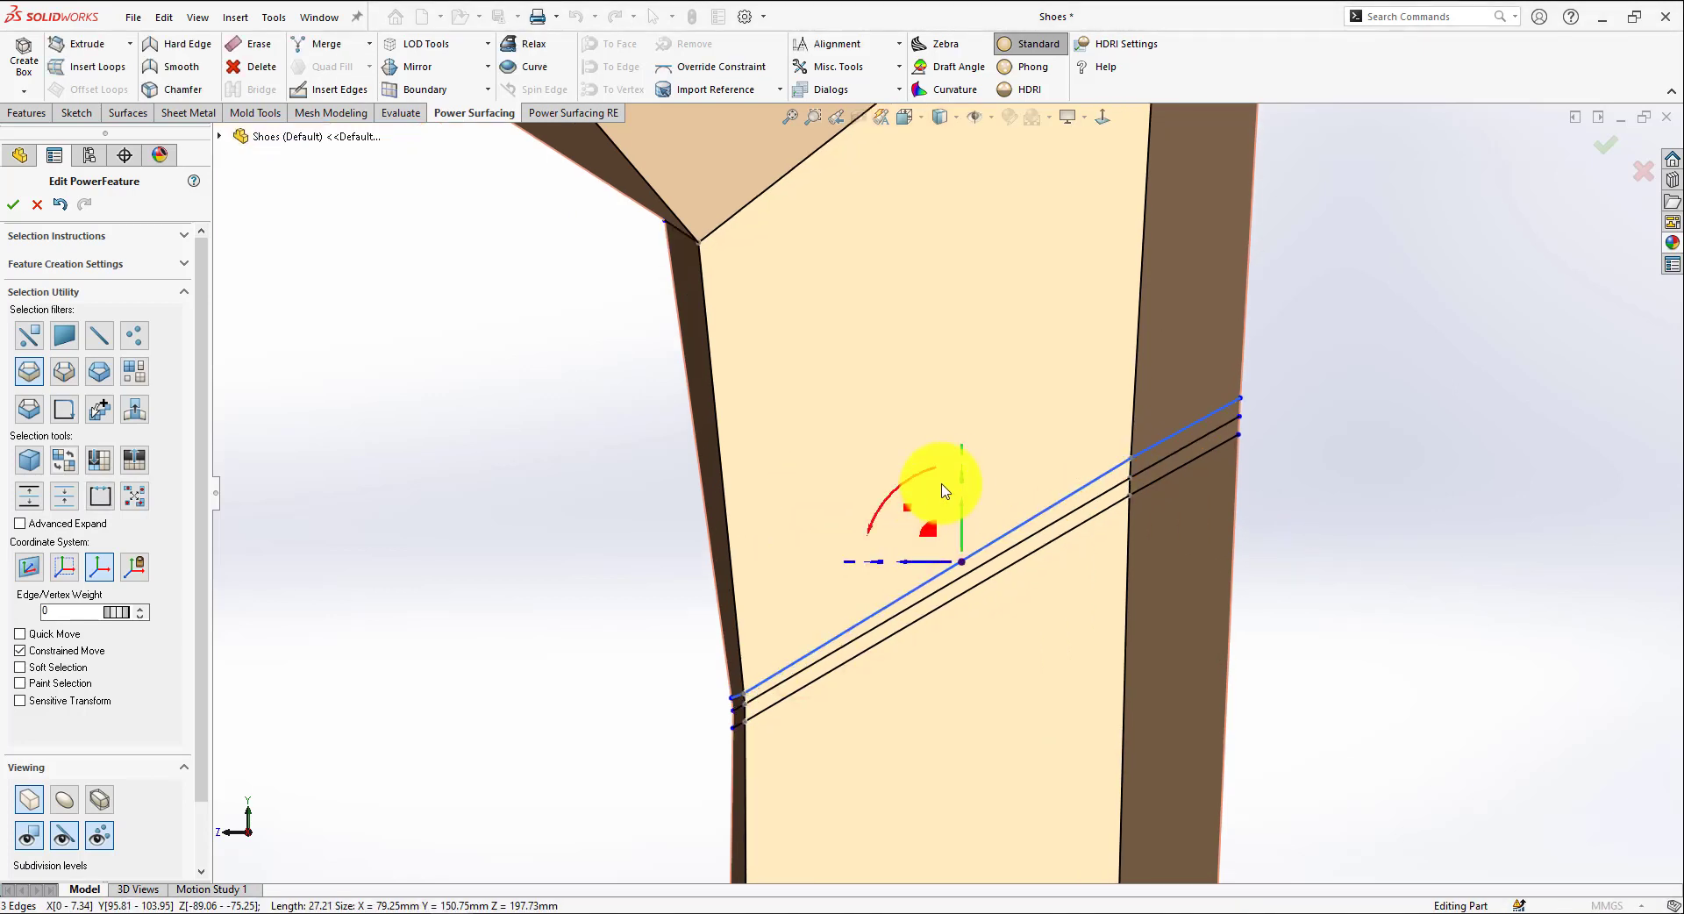
left_click_drag(949, 481, 981, 500)
left_click(1335, 609)
With constrained movement off, weight the three heel loops to 45 and scale the middle loop inward to form a groove
left_click(789, 688)
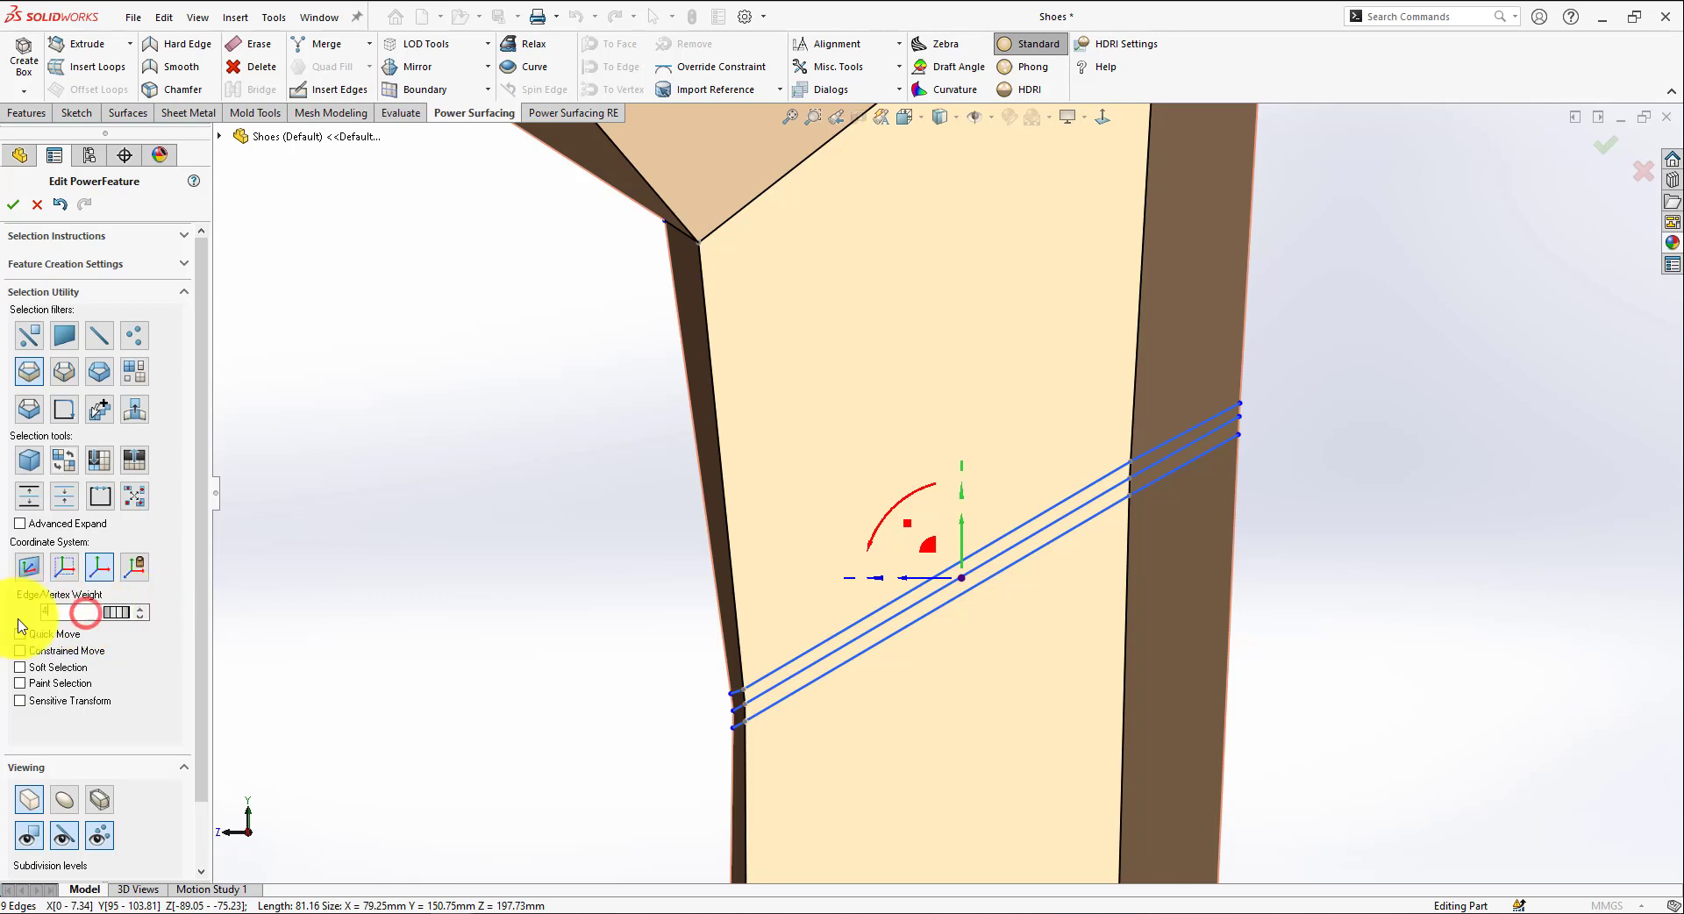
left_click(1056, 528)
scroll(925, 600, "down", 2)
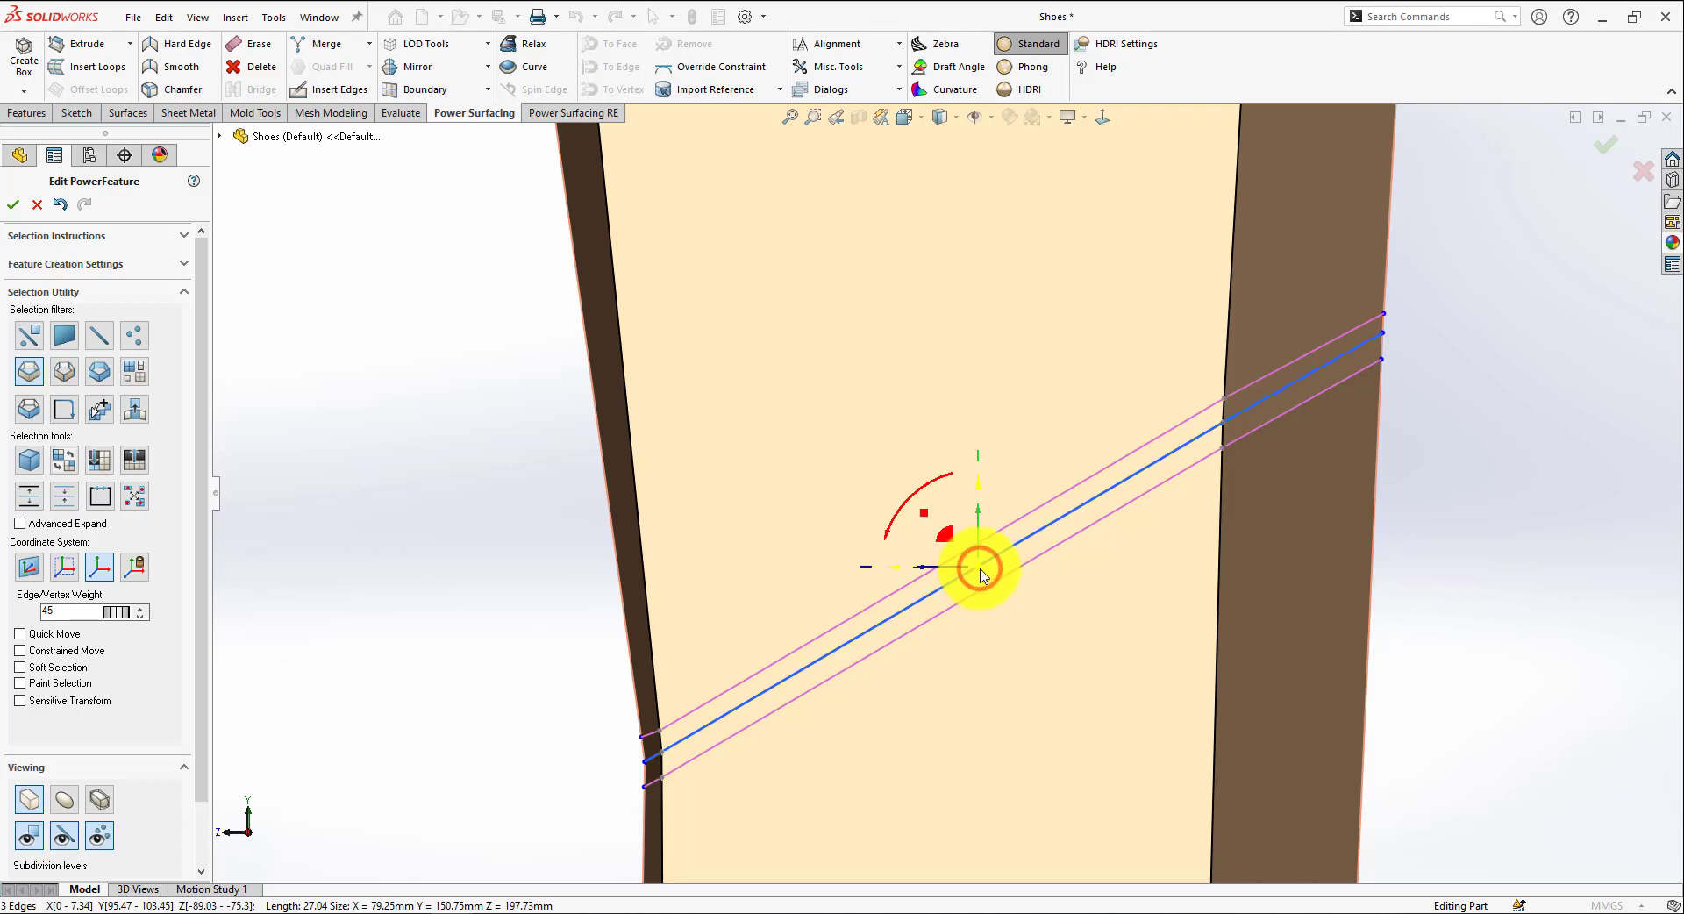
left_click_drag(982, 575, 980, 625)
scroll(933, 670, "up", 4)
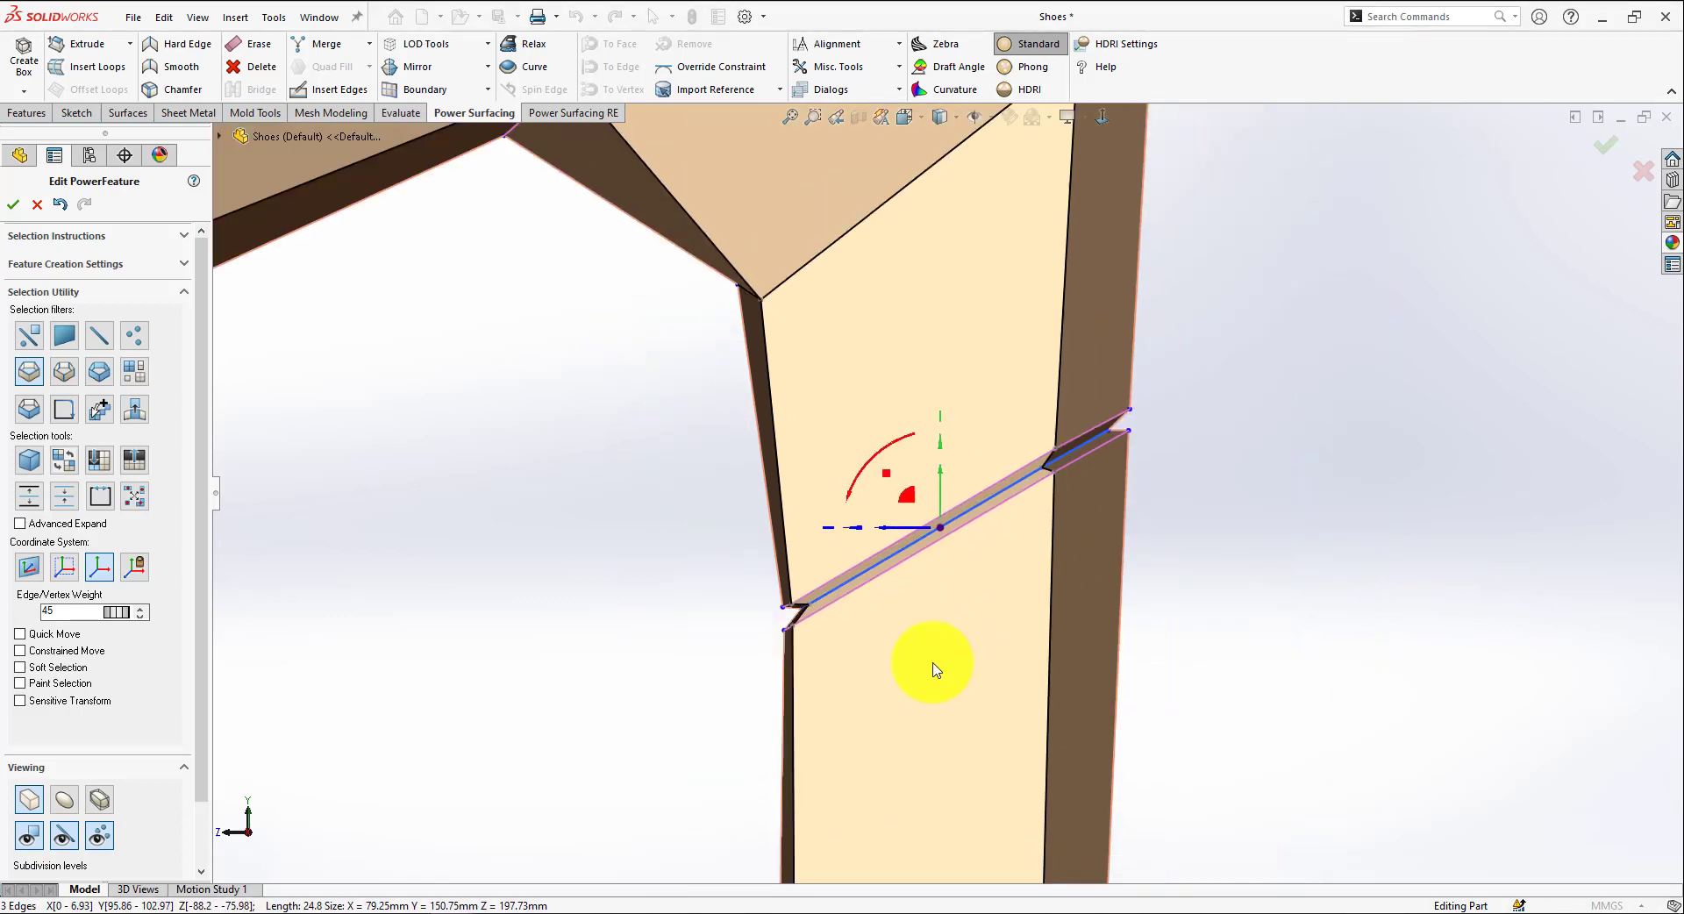
Display the smooth surface with edges and vertices hidden, and examine the heel groove from the right side
left_click(64, 807)
left_click(64, 836)
left_click(105, 836)
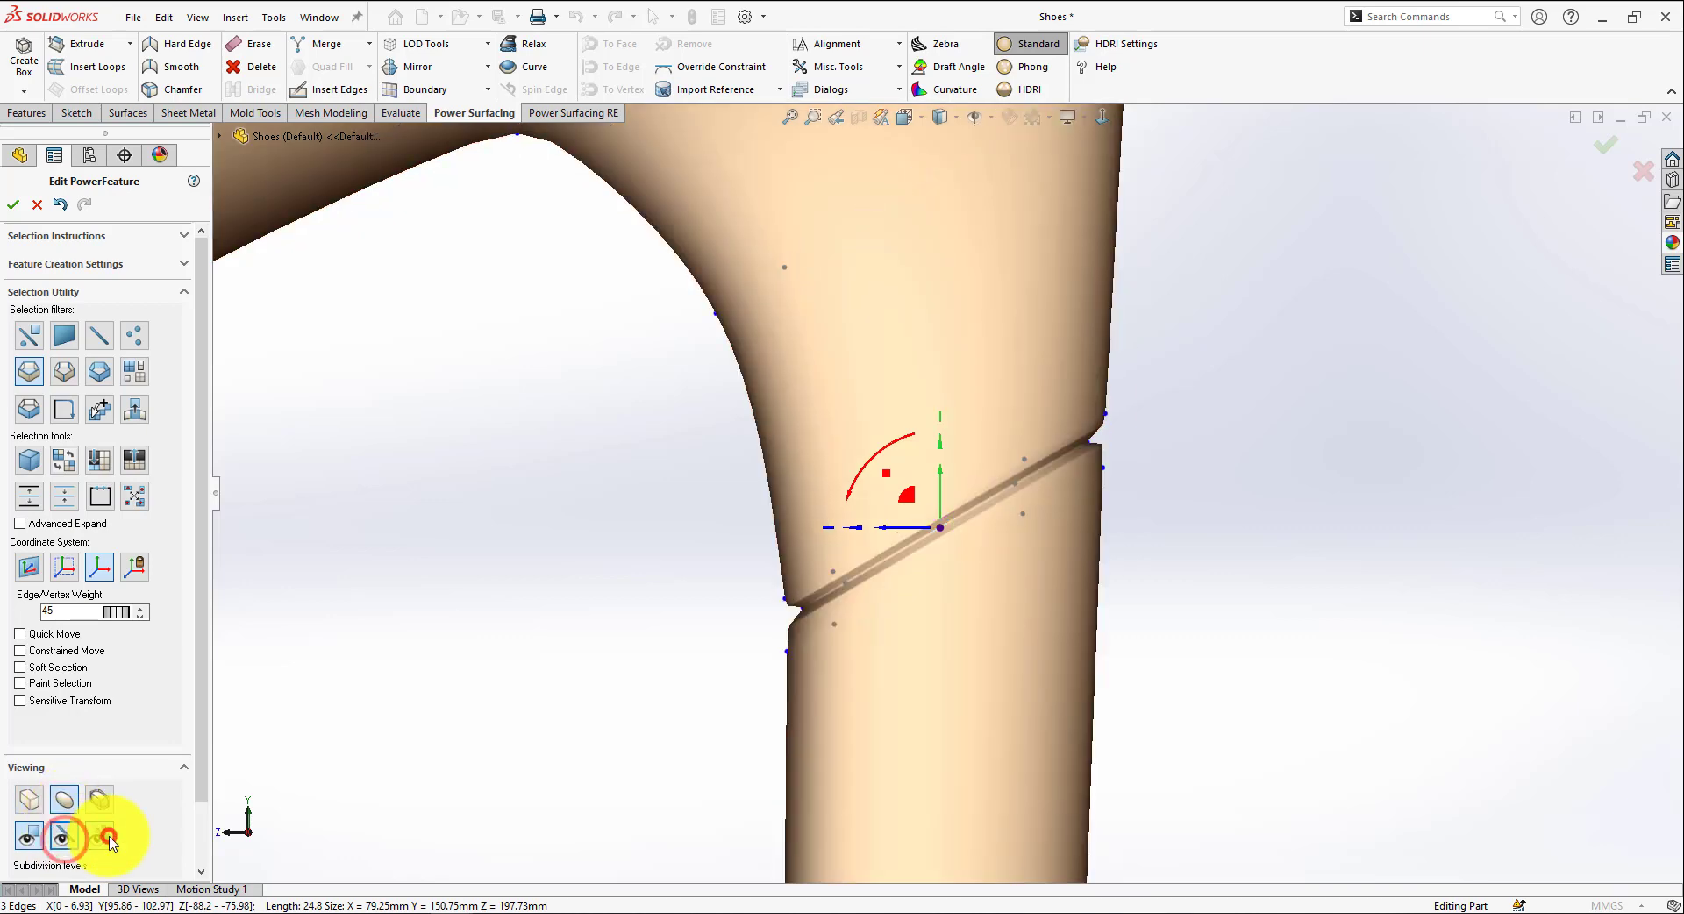
scroll(702, 688, "up", 4)
left_click(745, 673)
middle_click_drag(744, 673, 903, 553)
scroll(844, 664, "up", 3)
scroll(902, 553, "down", 4)
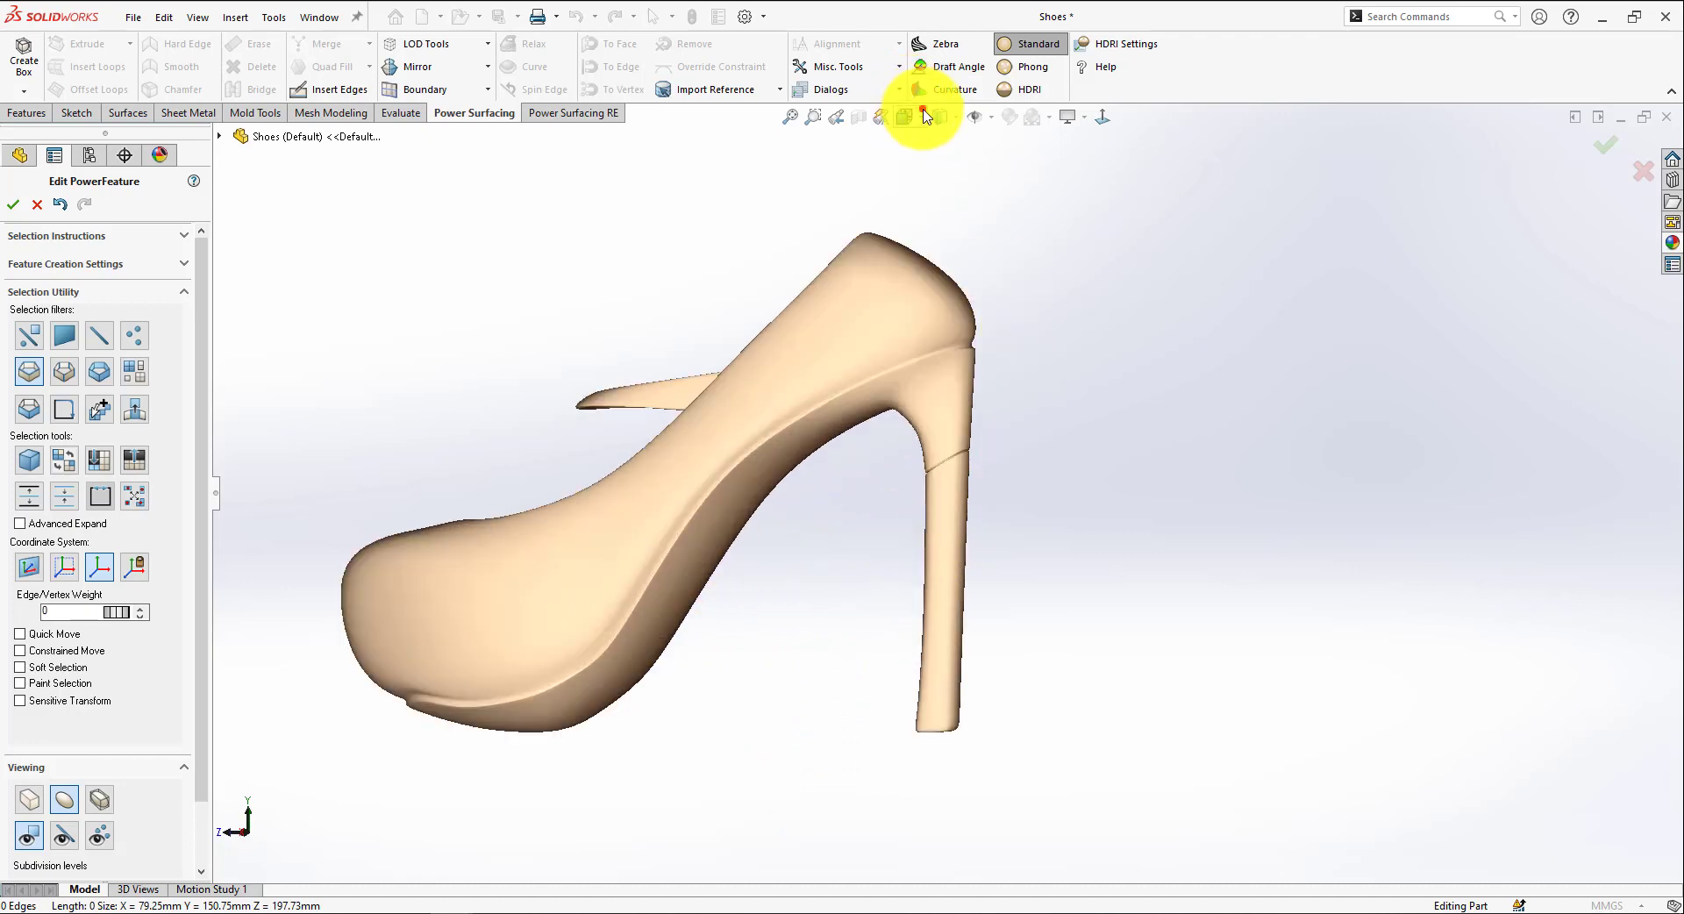
left_click(925, 114)
scroll(868, 526, "down", 5)
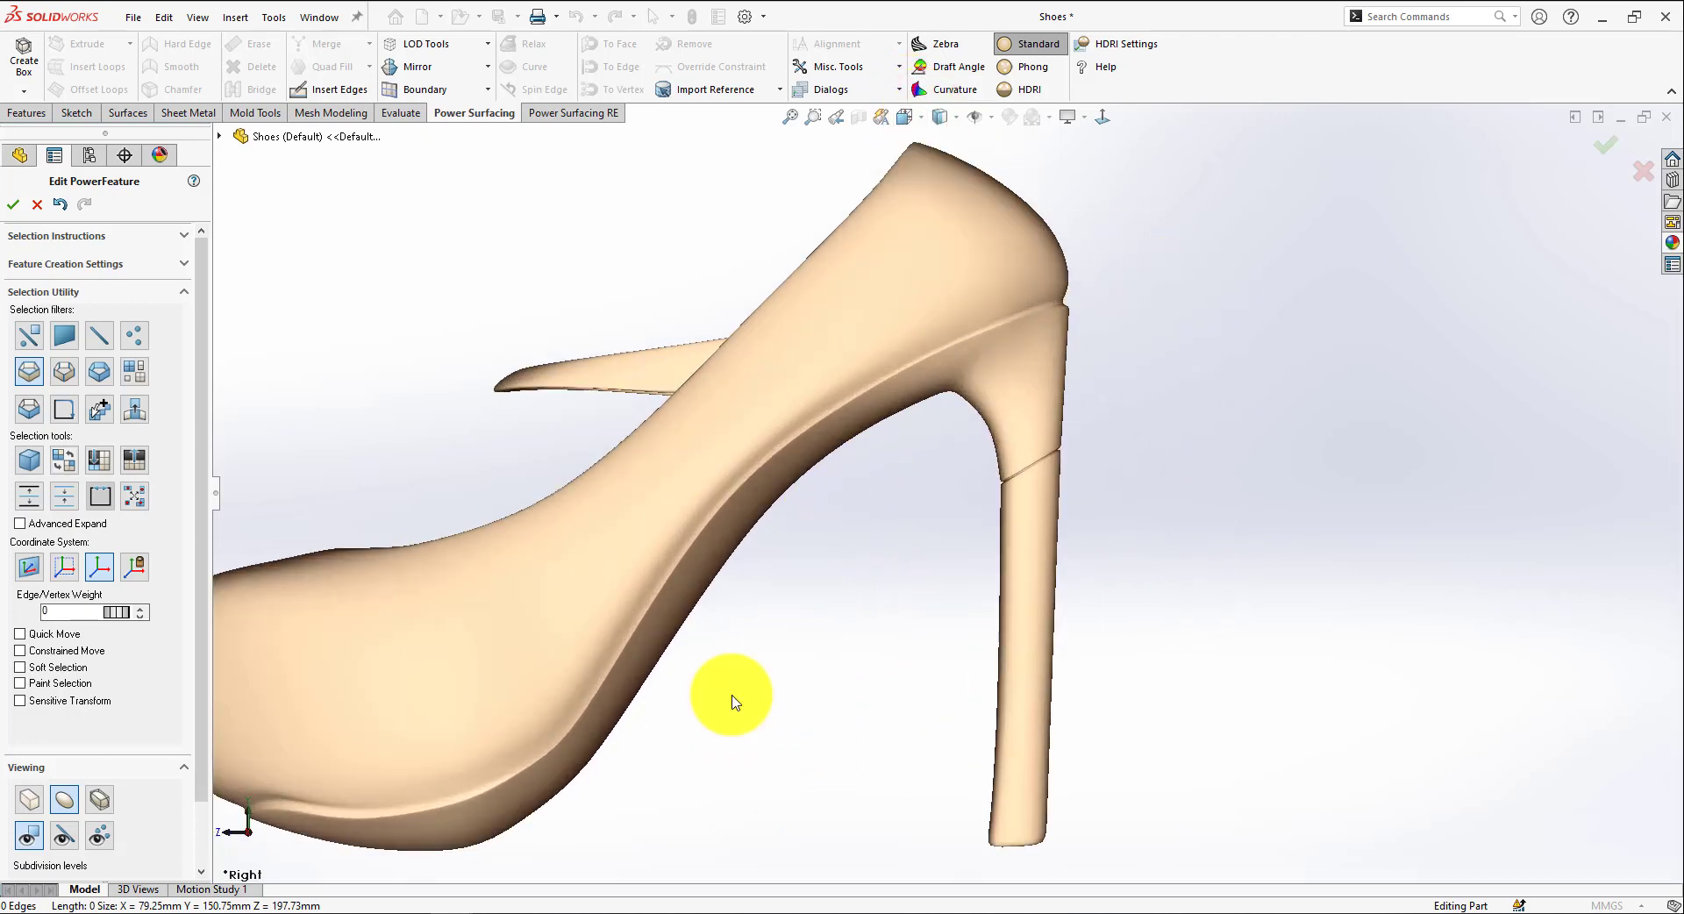
Restore the control mesh display with edges and vertices shown, and view the whole shoe from the side
left_click(29, 799)
left_click(64, 835)
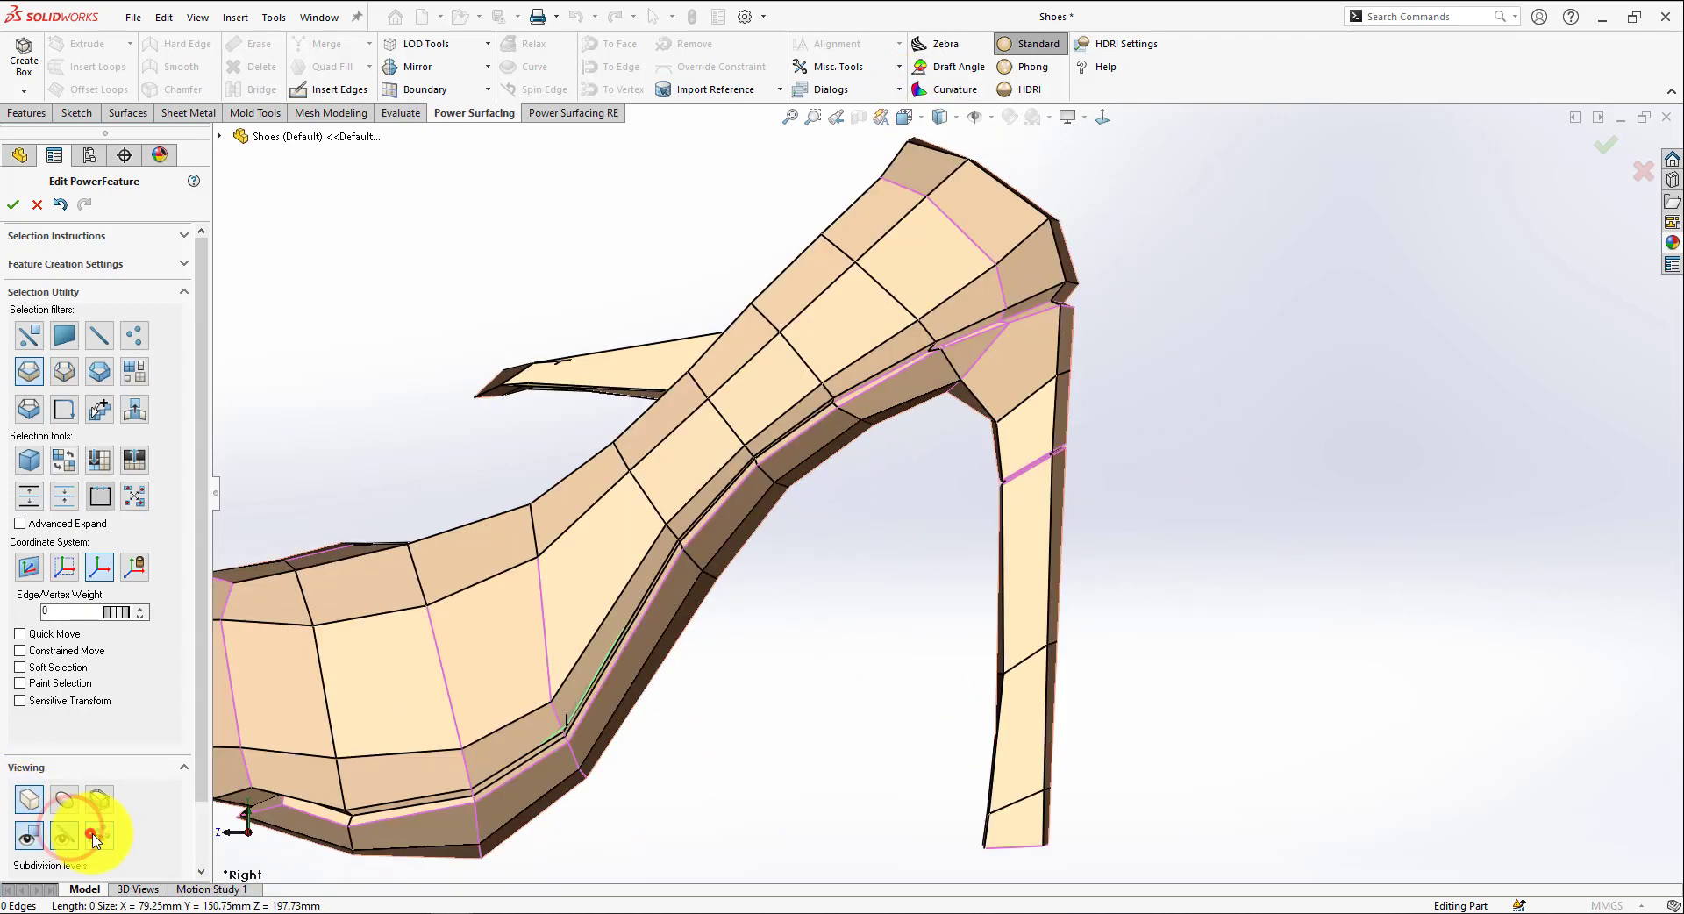
scroll(1141, 455, "down", 5)
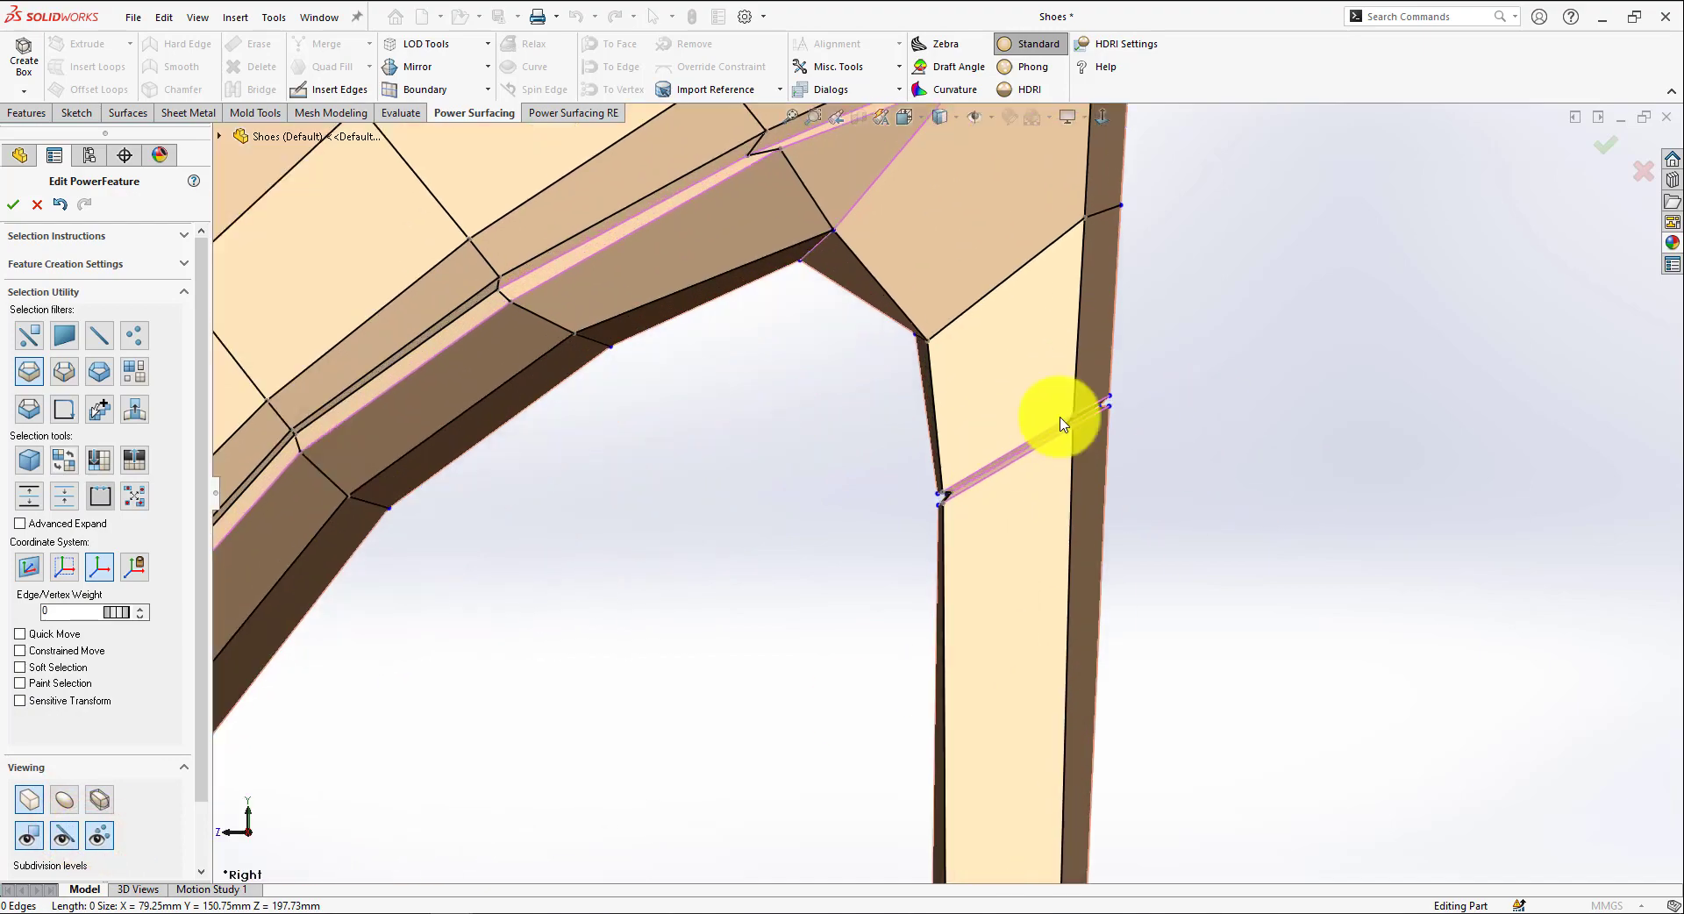
scroll(916, 487, "up", 5)
middle_click_drag(910, 618, 965, 618)
left_click(1098, 119)
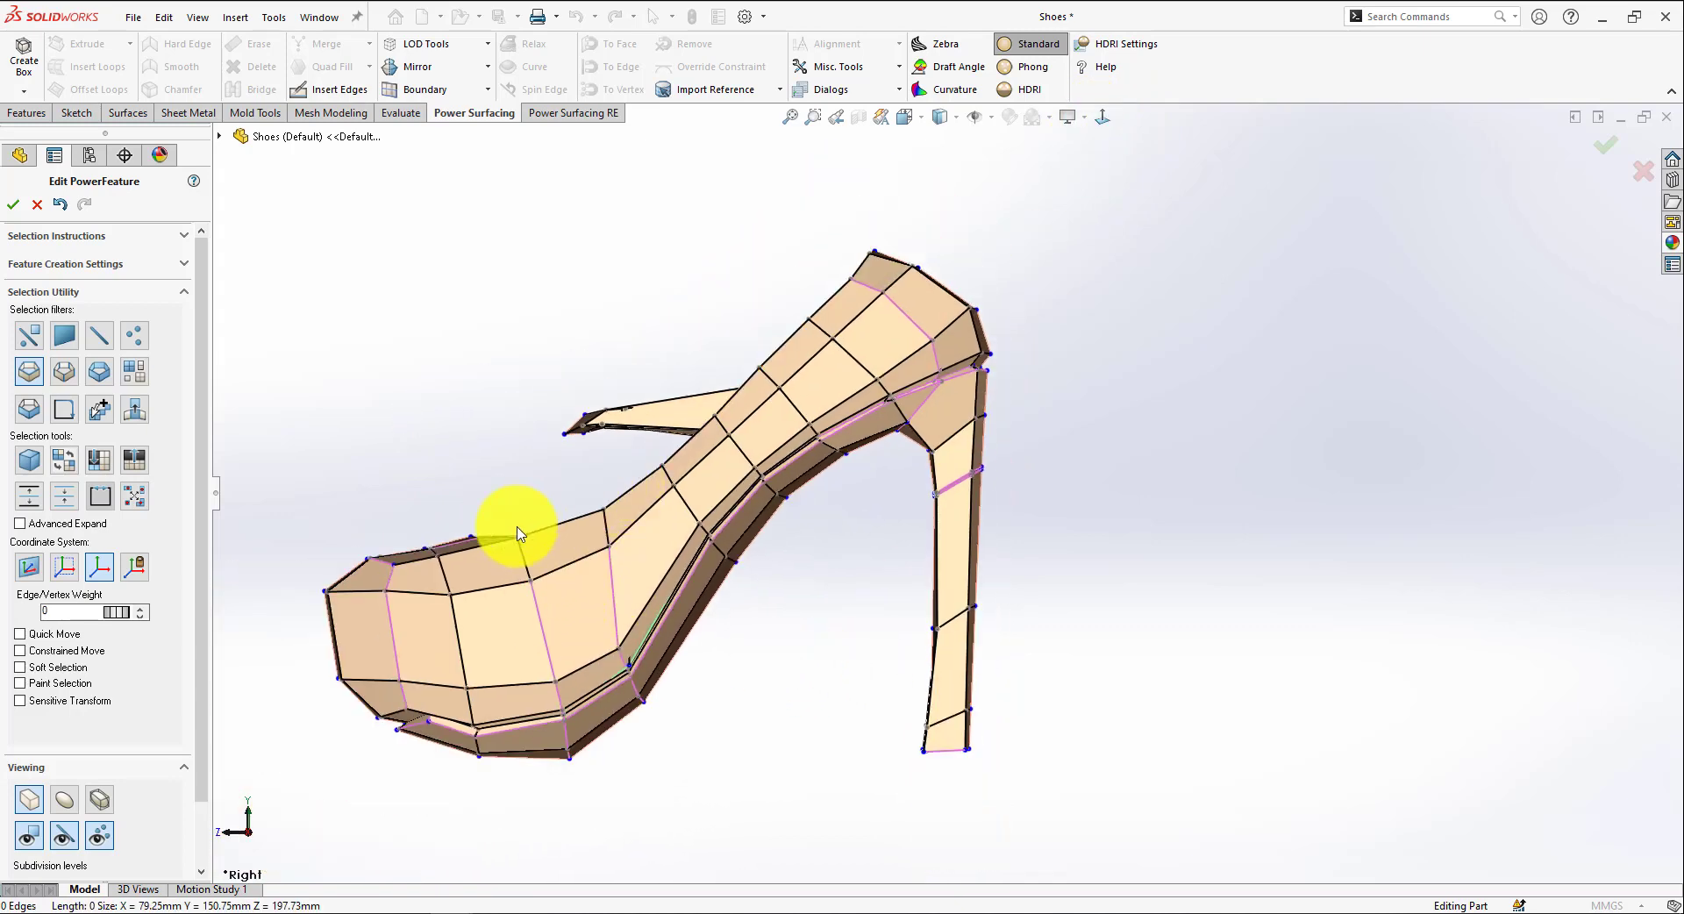
Chamfer the edge loop that runs along the shoe's upper side from the toe to the heel counter into a narrow band
scroll(544, 596, "down", 4)
double_click(539, 608)
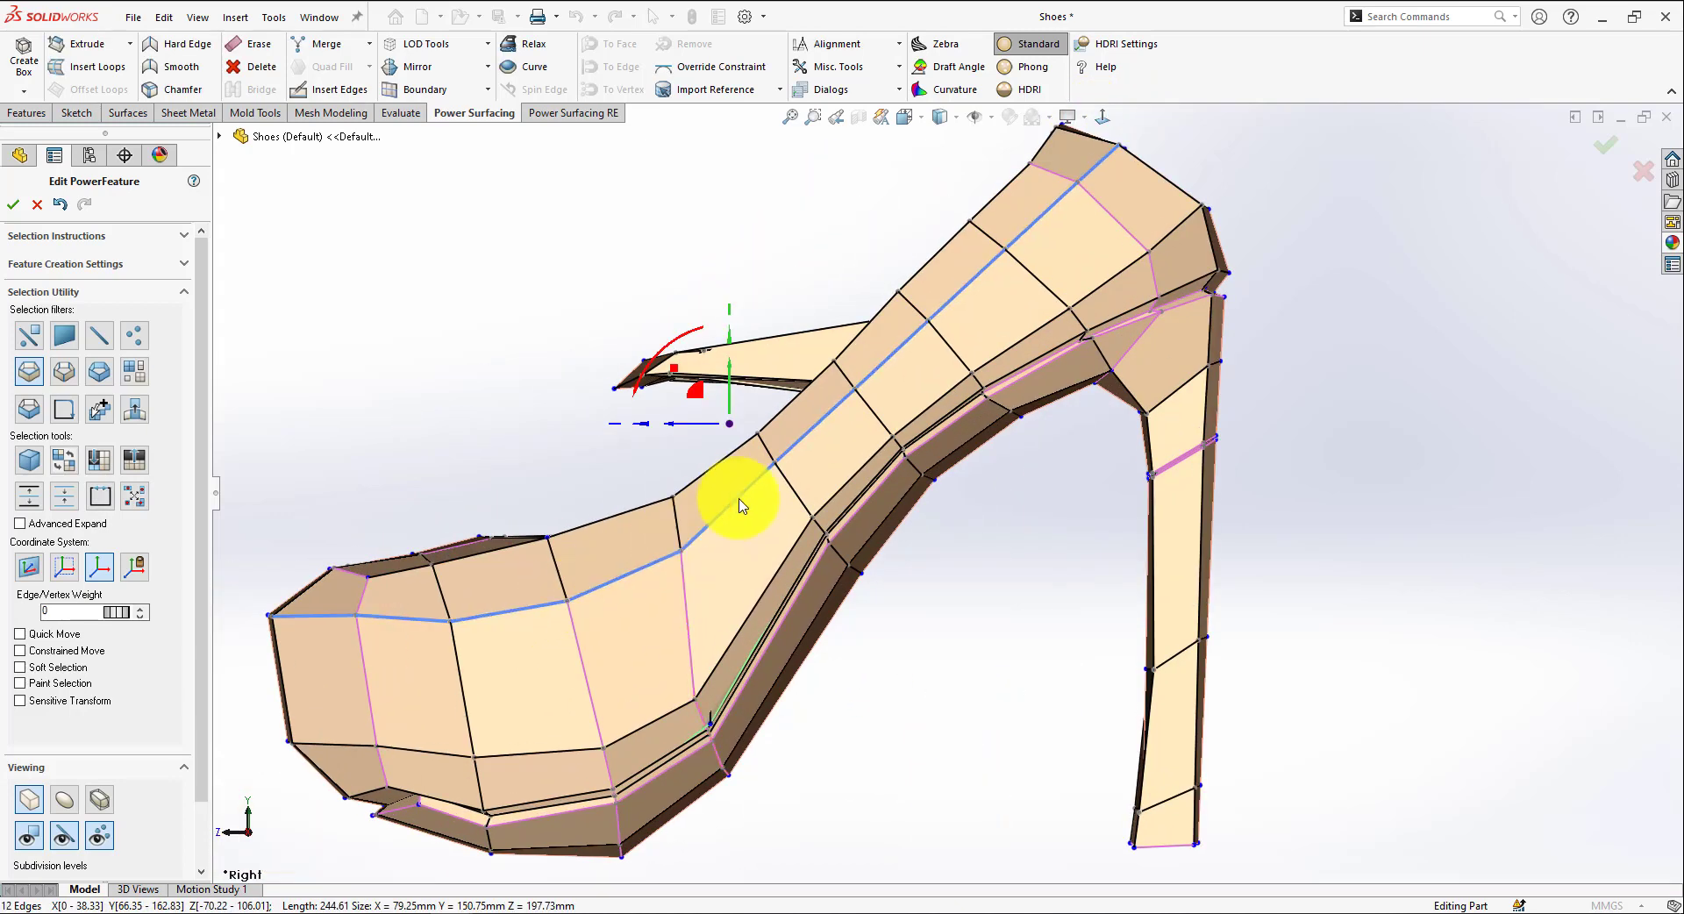
scroll(767, 478, "up", 2)
scroll(781, 377, "down", 3)
middle_click_drag(430, 356, 530, 384, "ctrl")
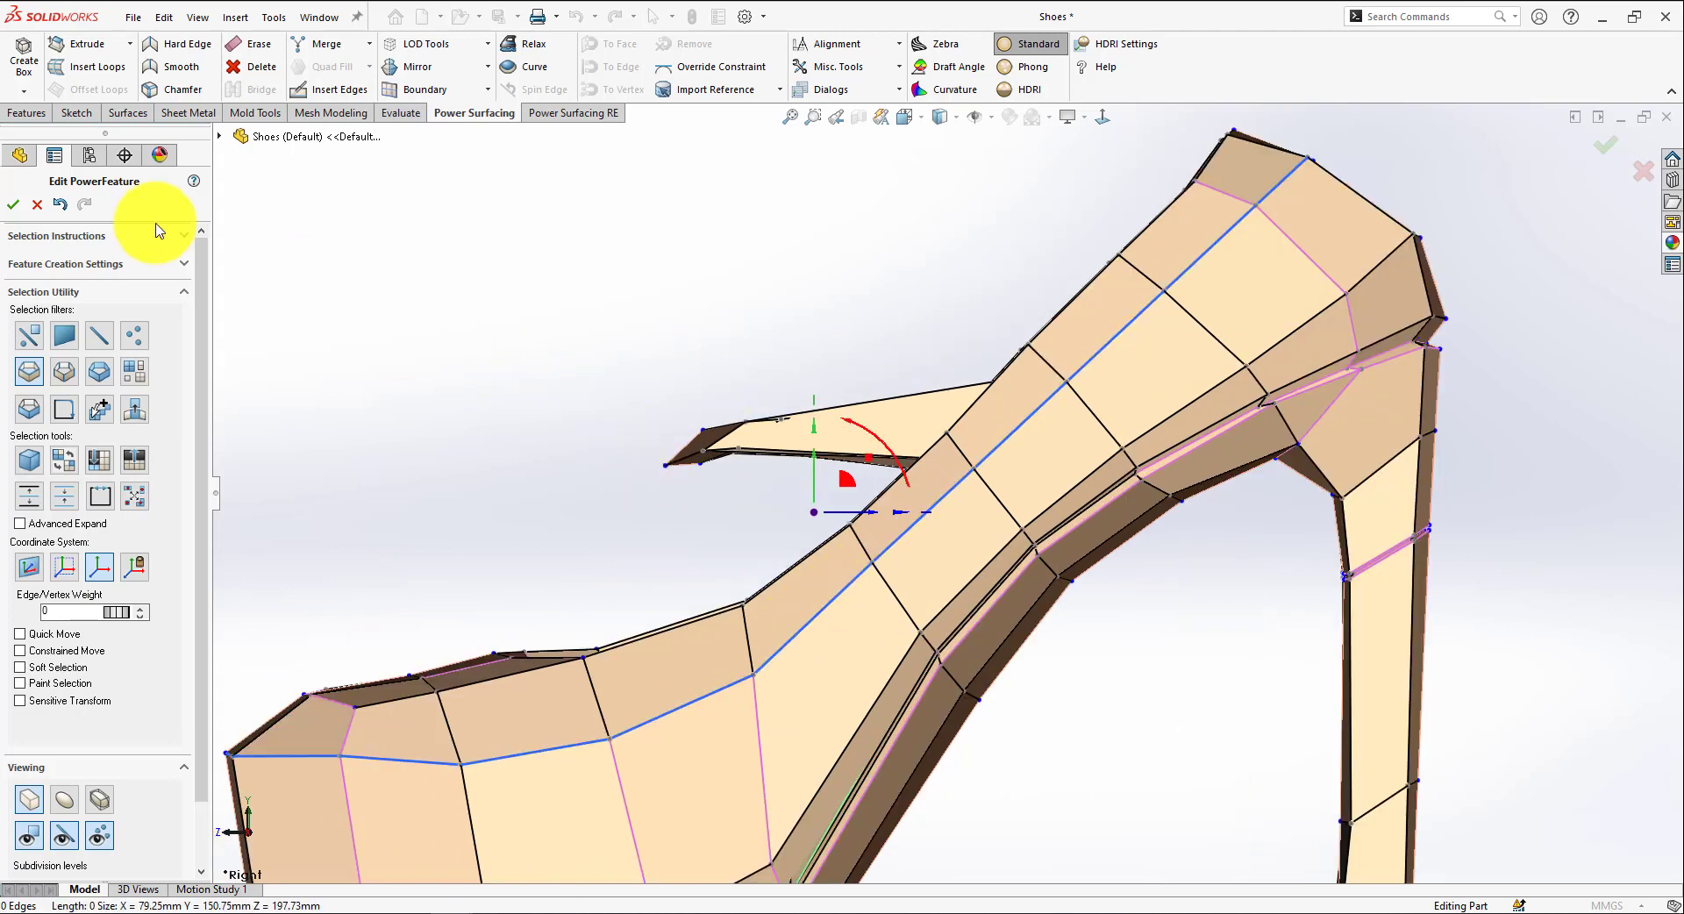
left_click(173, 91)
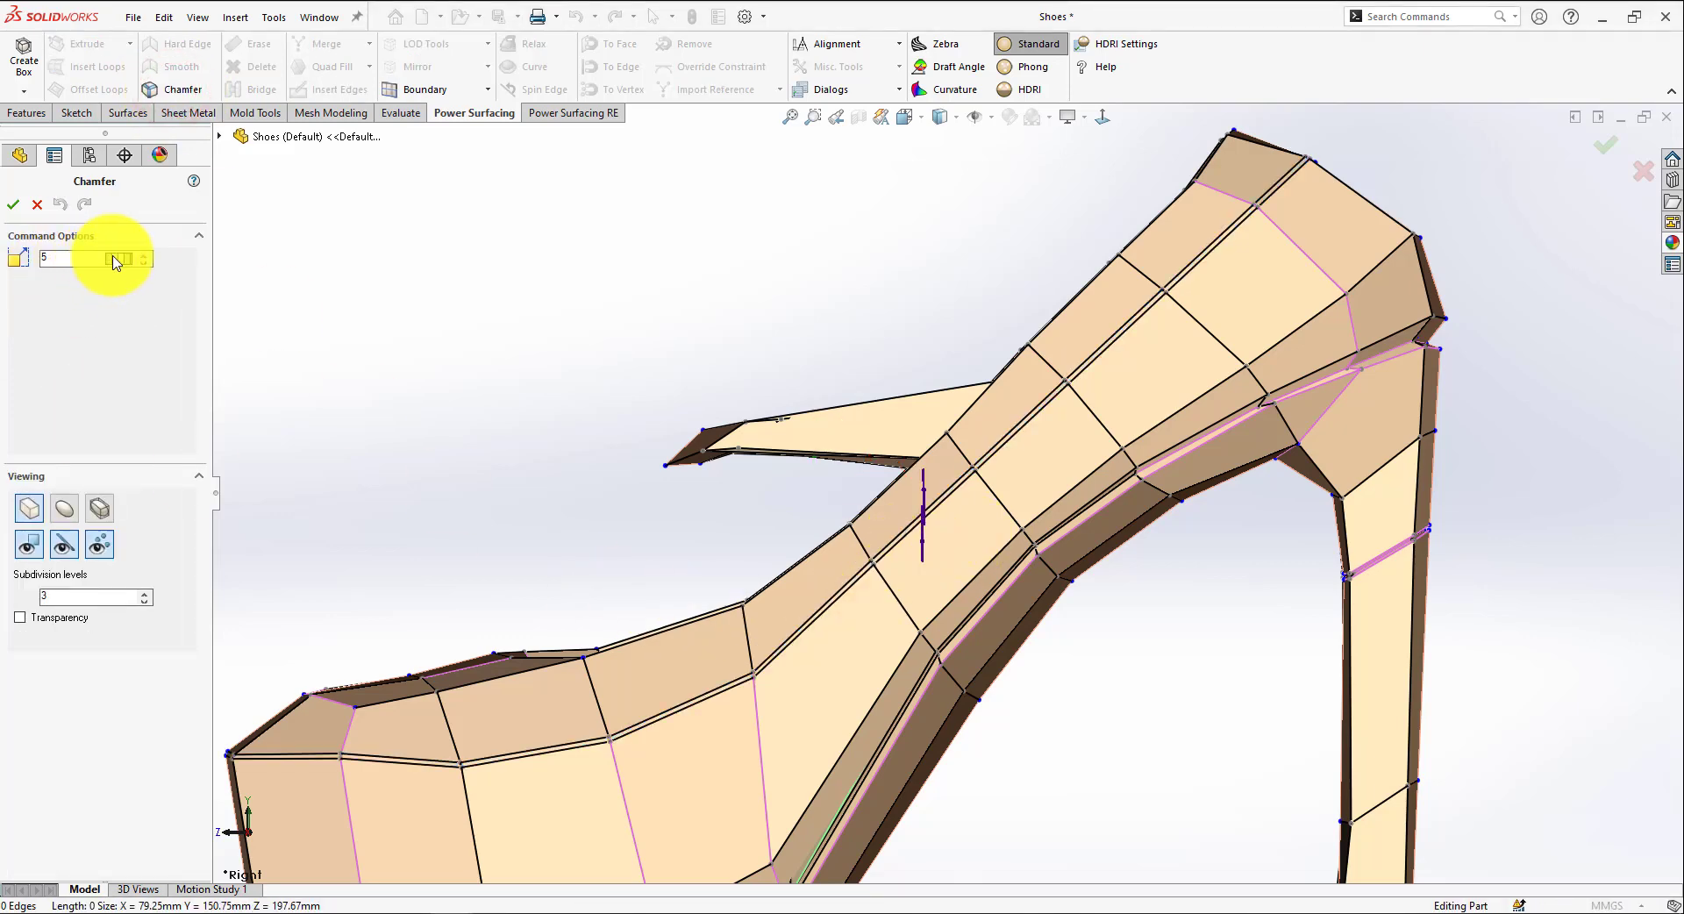
left_click_drag(115, 256, 160, 325)
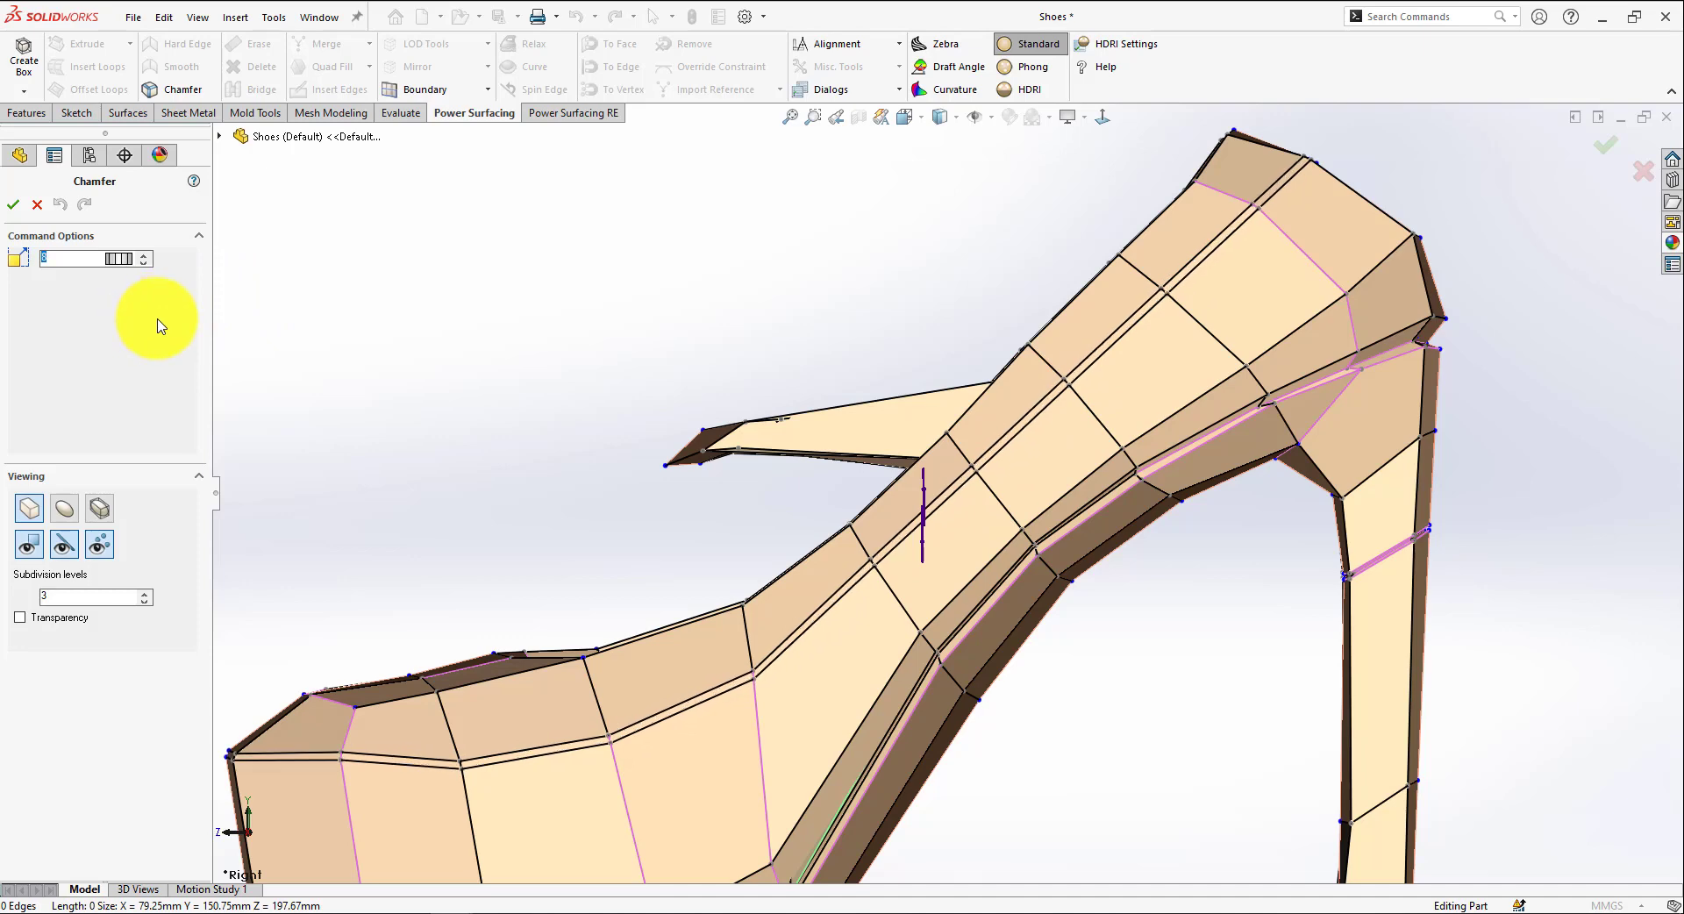
left_click(11, 205)
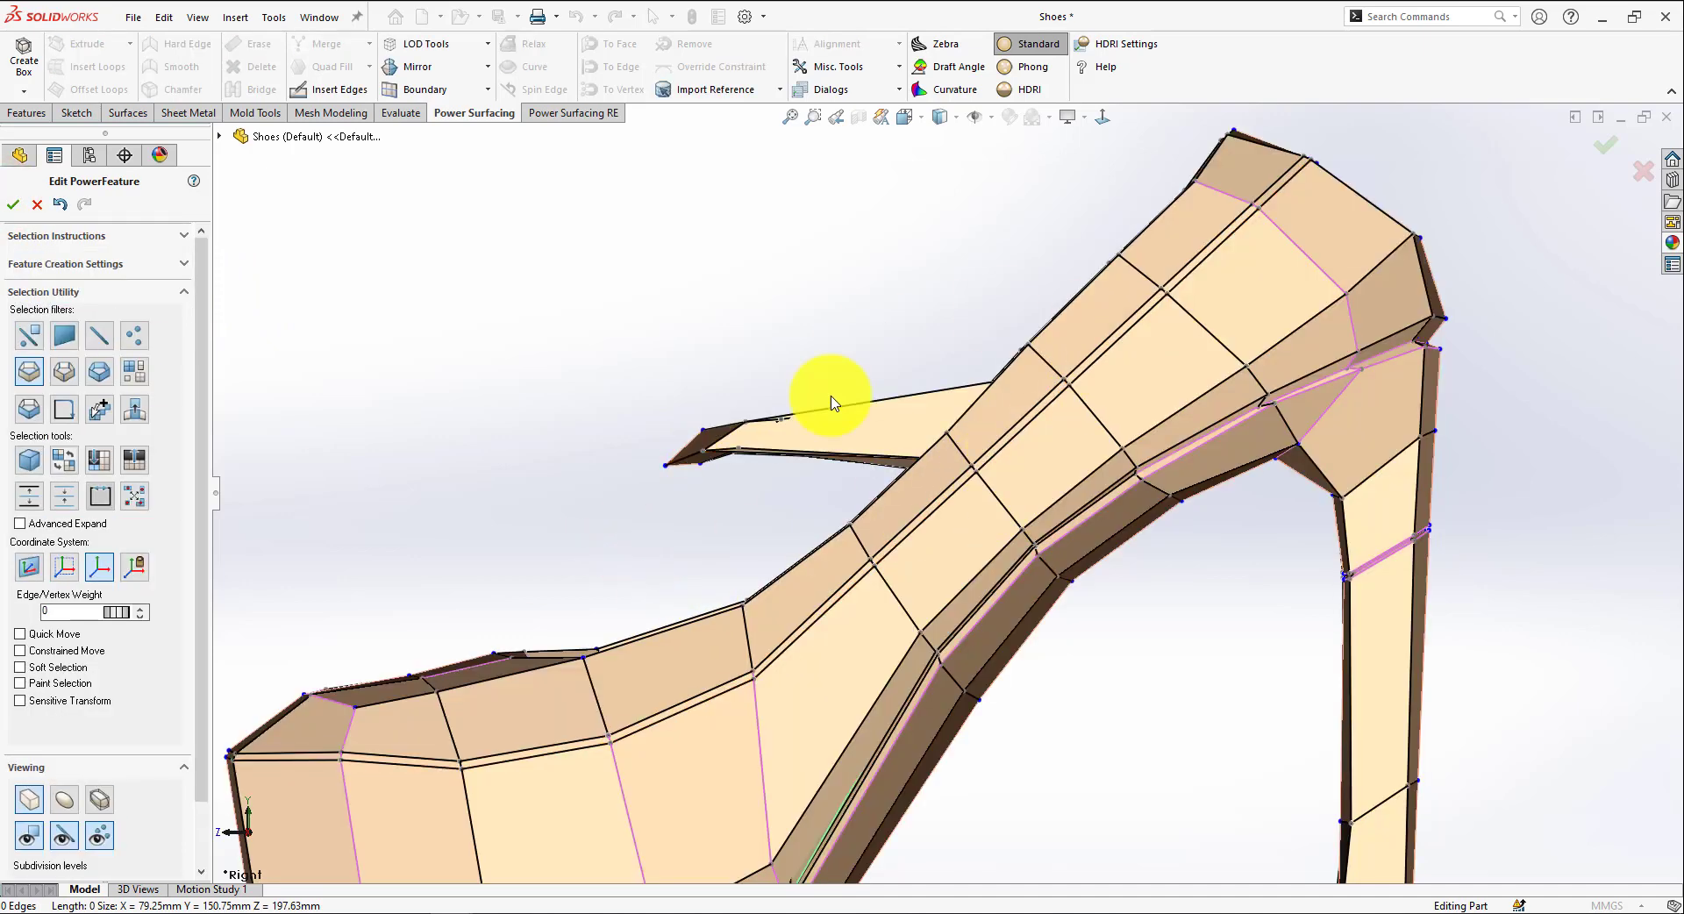
Insert an edge loop along the centre of the narrow chamfered band on the shoe's side
scroll(882, 448, "down", 2)
scroll(988, 515, "up", 3)
scroll(1059, 518, "down", 5)
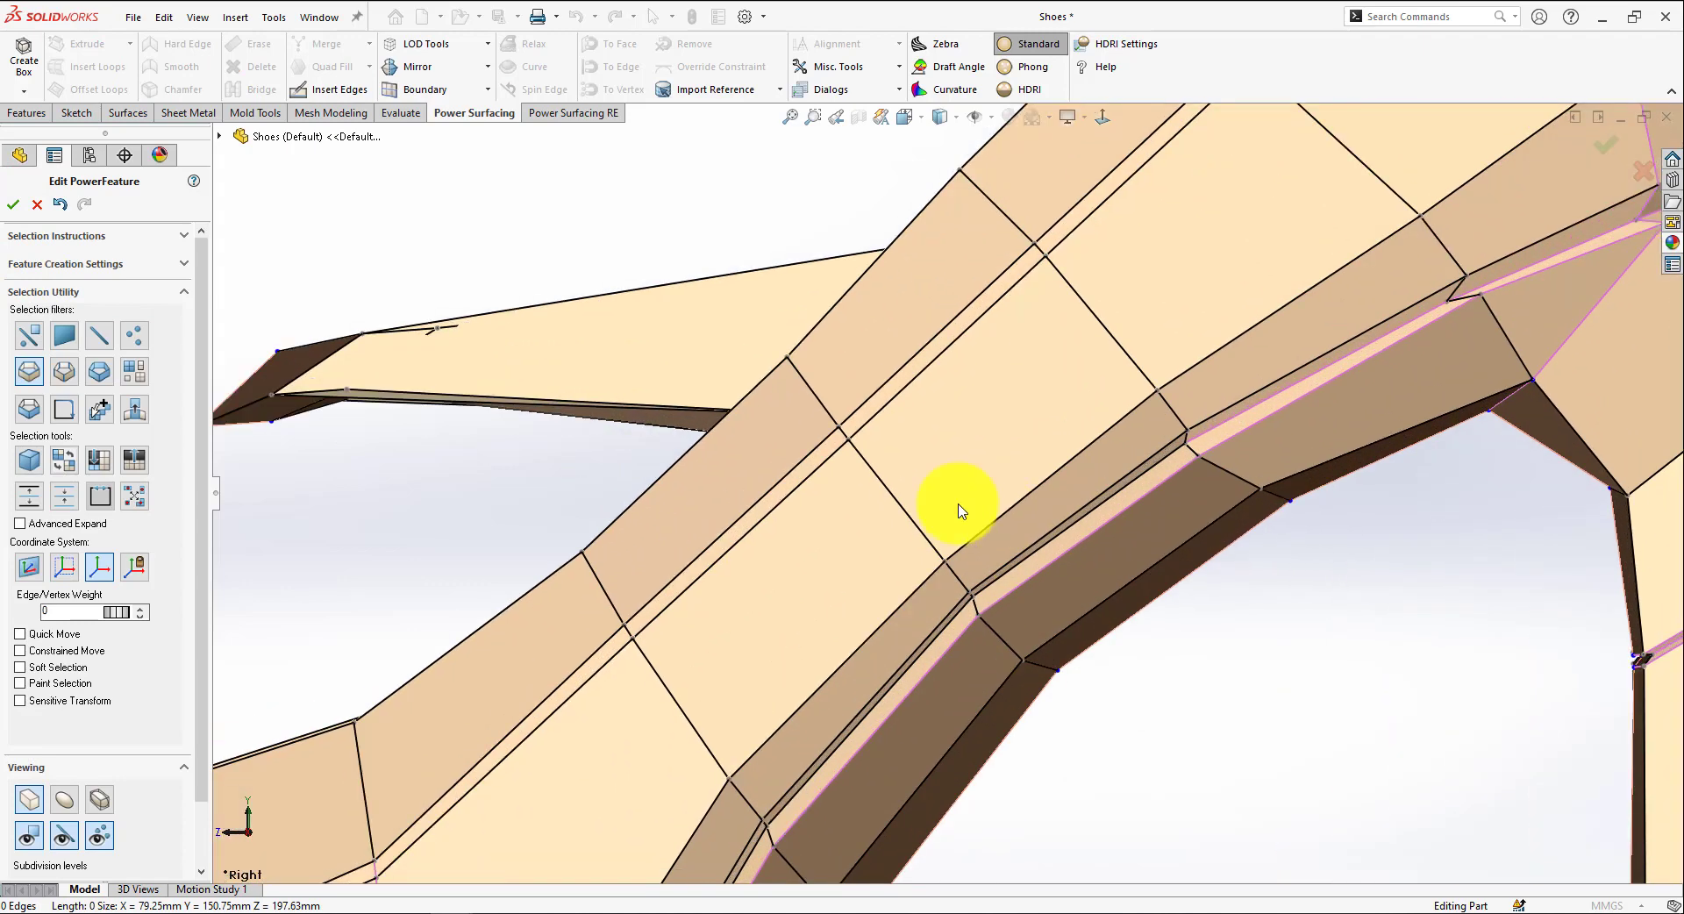
scroll(930, 500, "up", 4)
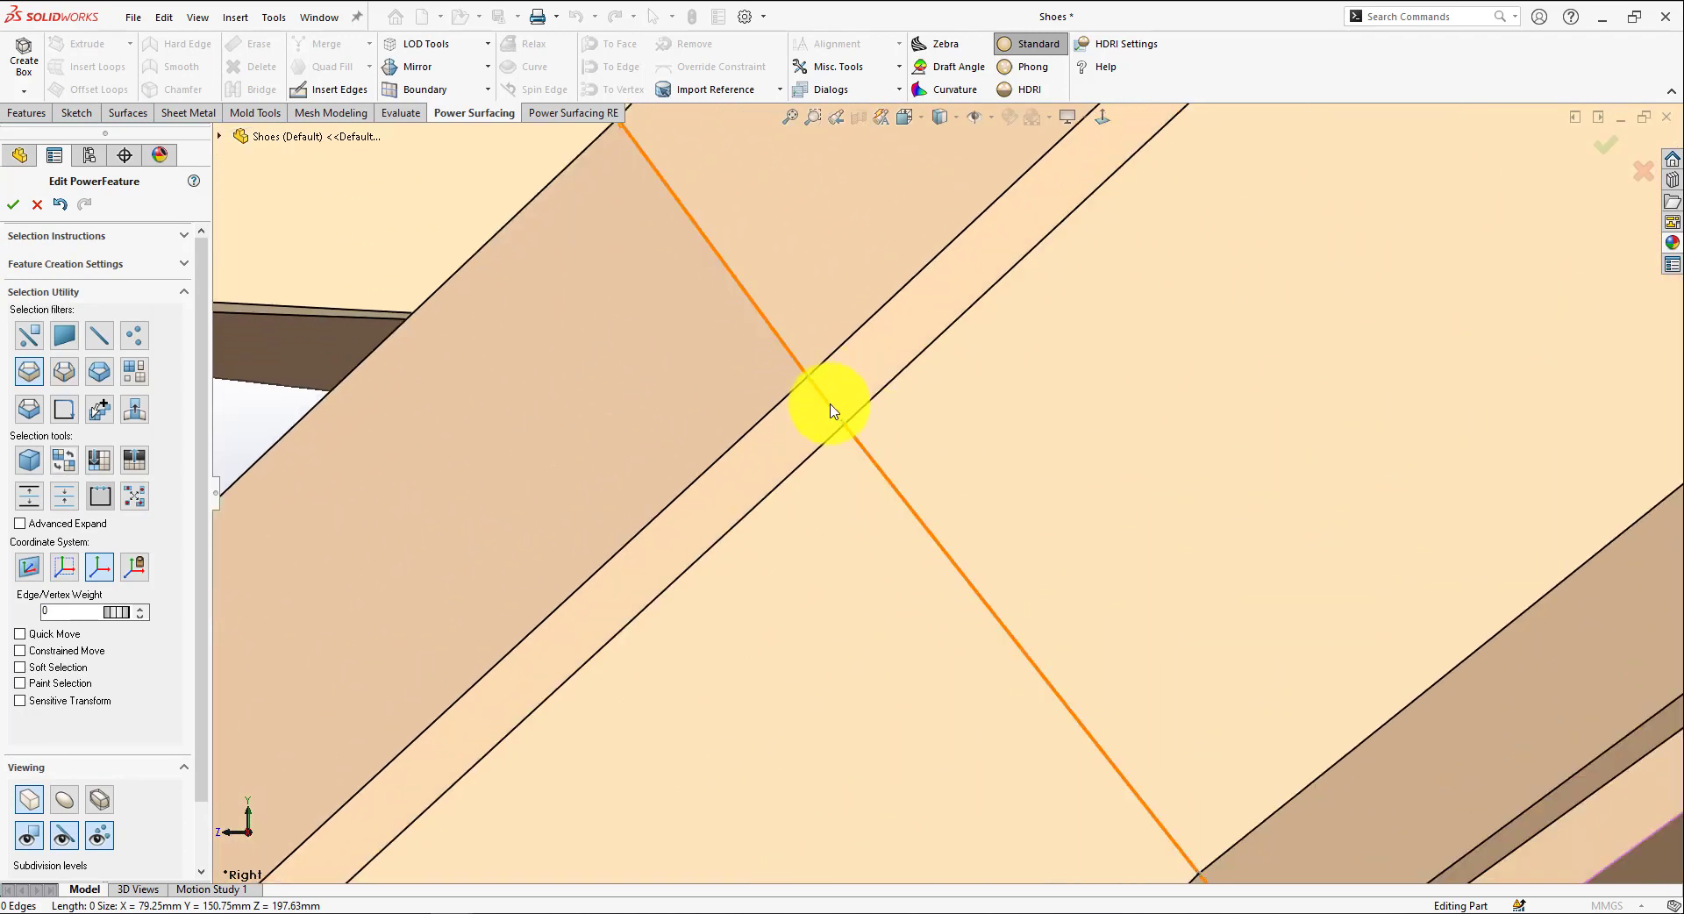
key("alt")
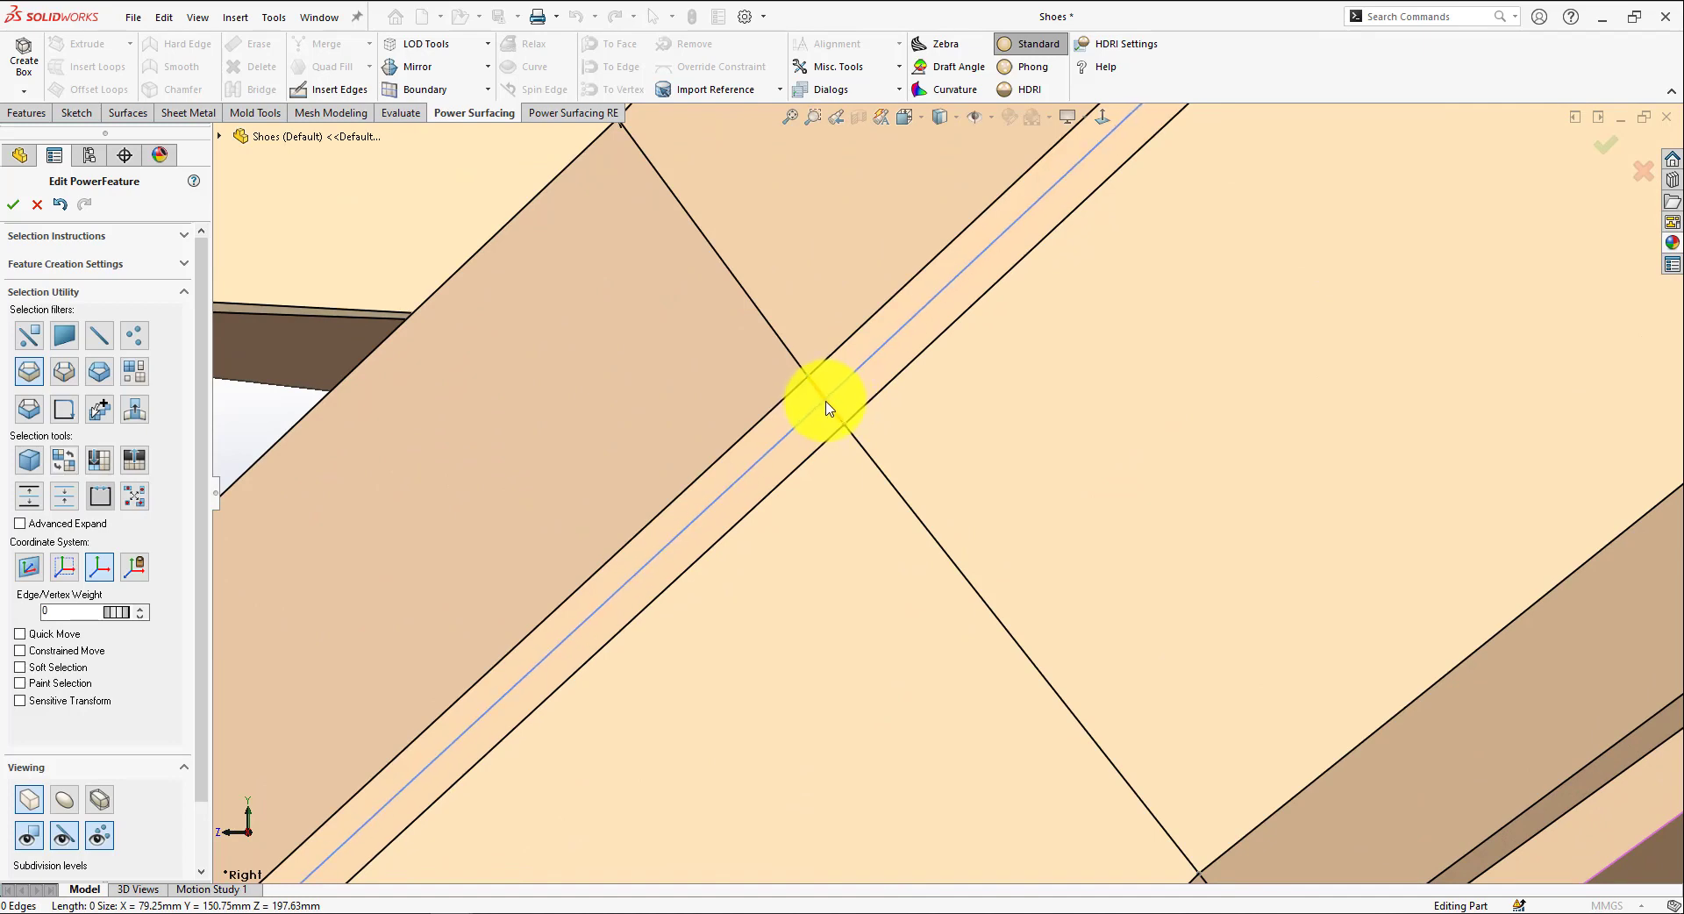
left_click(825, 406)
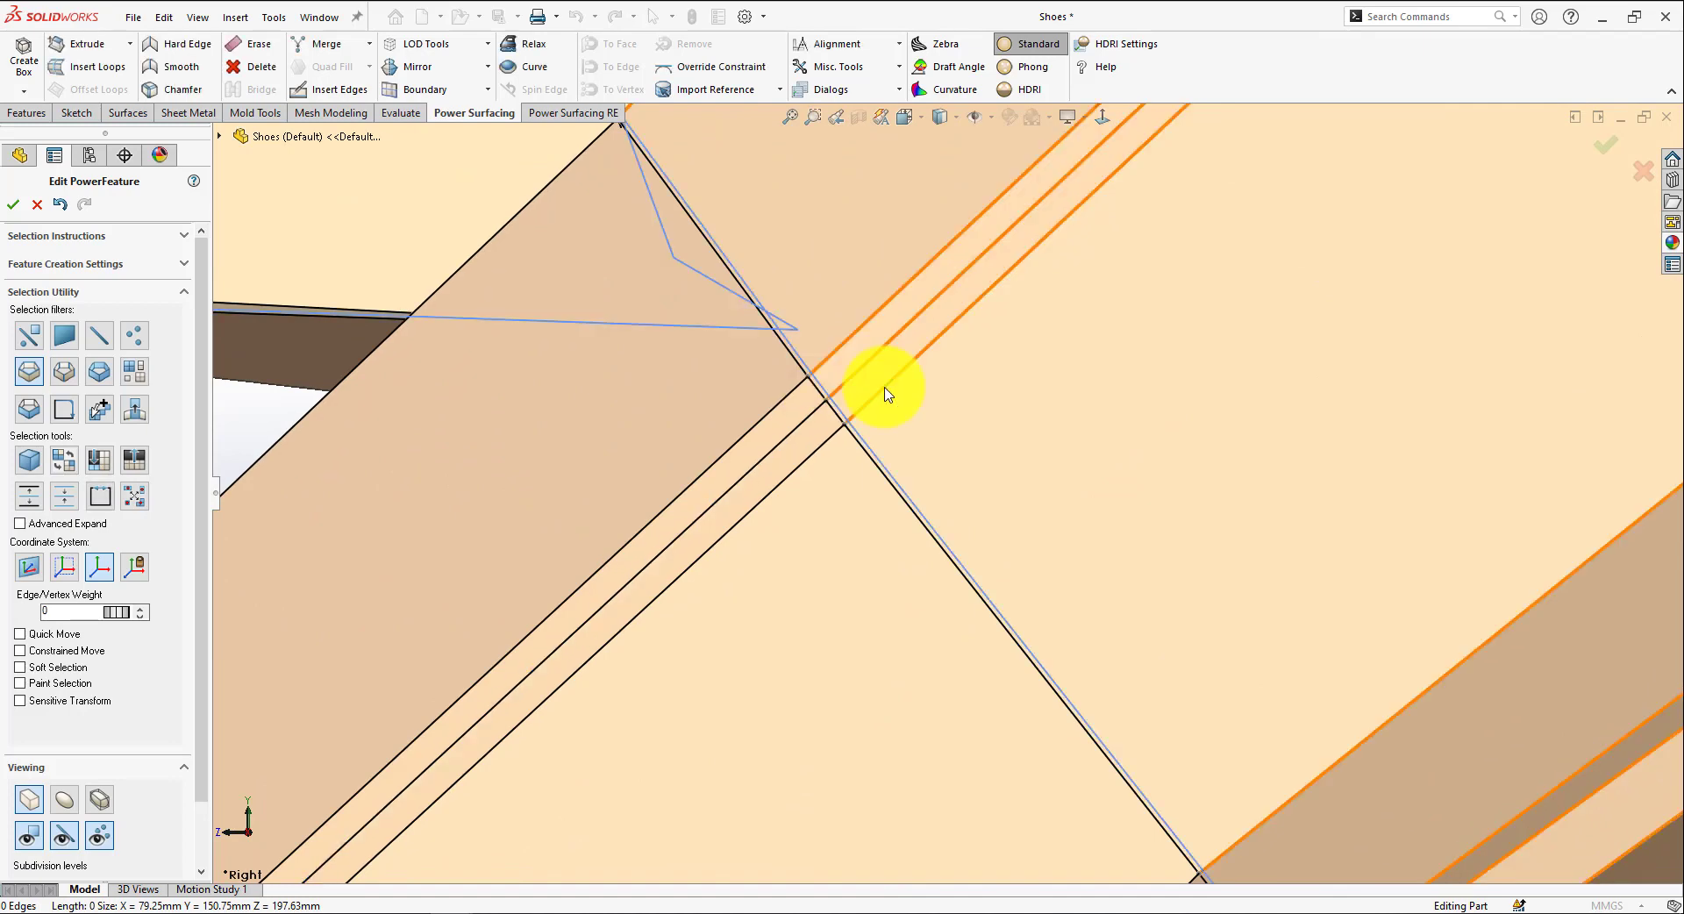
Set the edge weight of the three parallel loops along the shoe's upper side to 45
right_click(876, 391)
left_click(1033, 361)
left_click(844, 340)
left_click(873, 357, "ctrl")
scroll(903, 366, "down", 5)
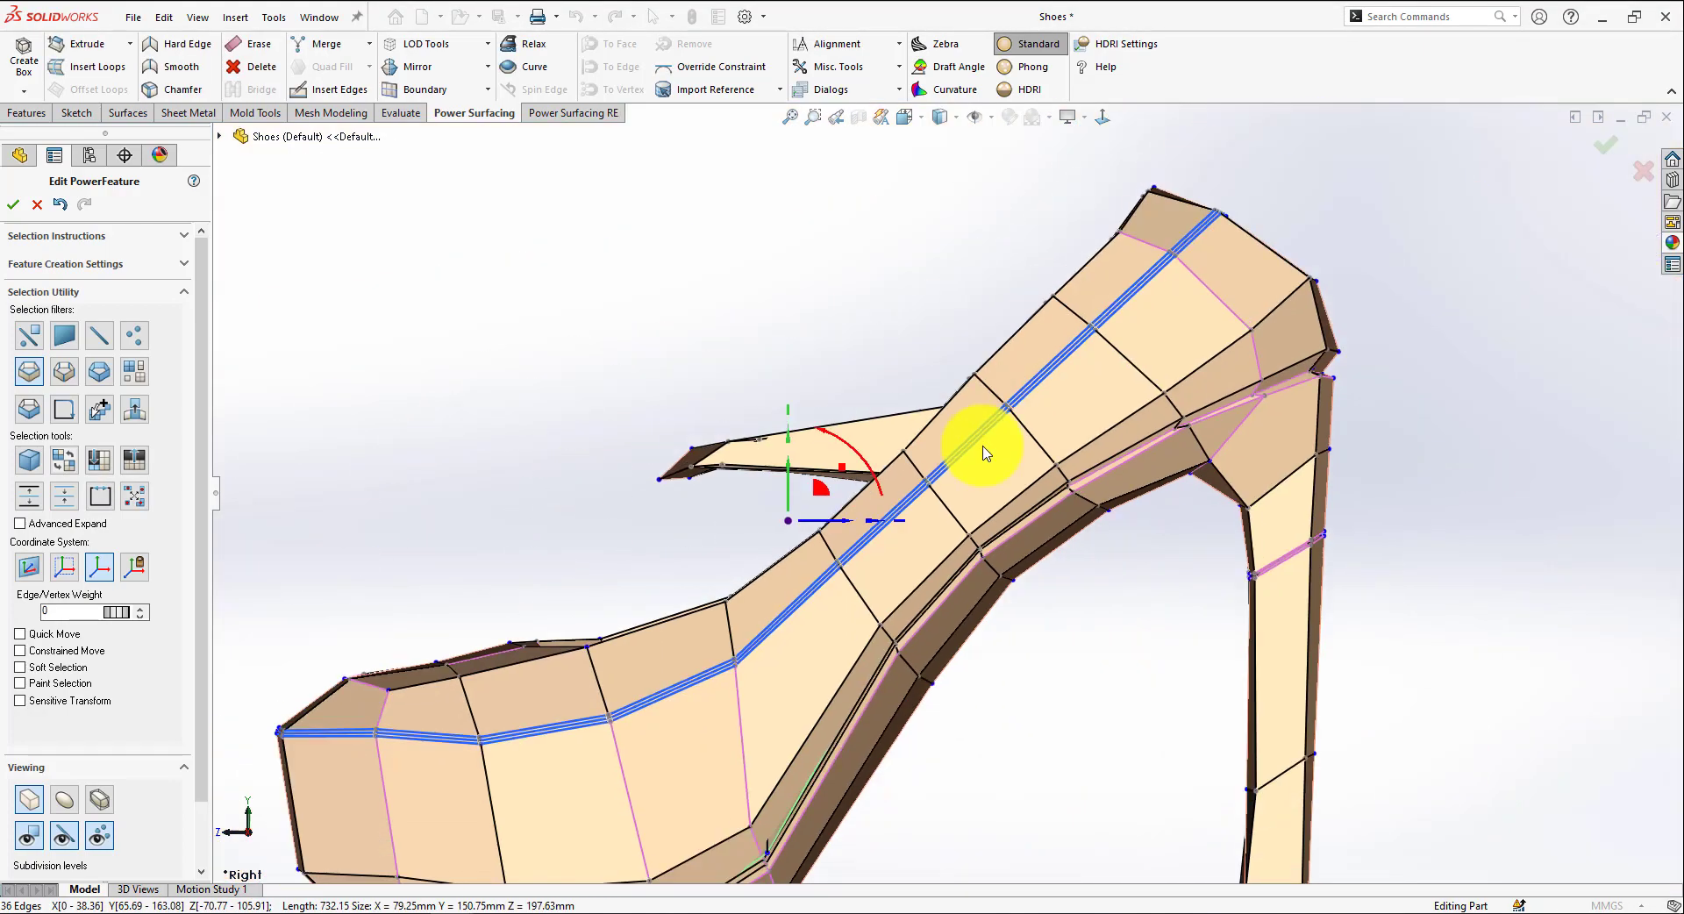
middle_click_drag(986, 454, 752, 601)
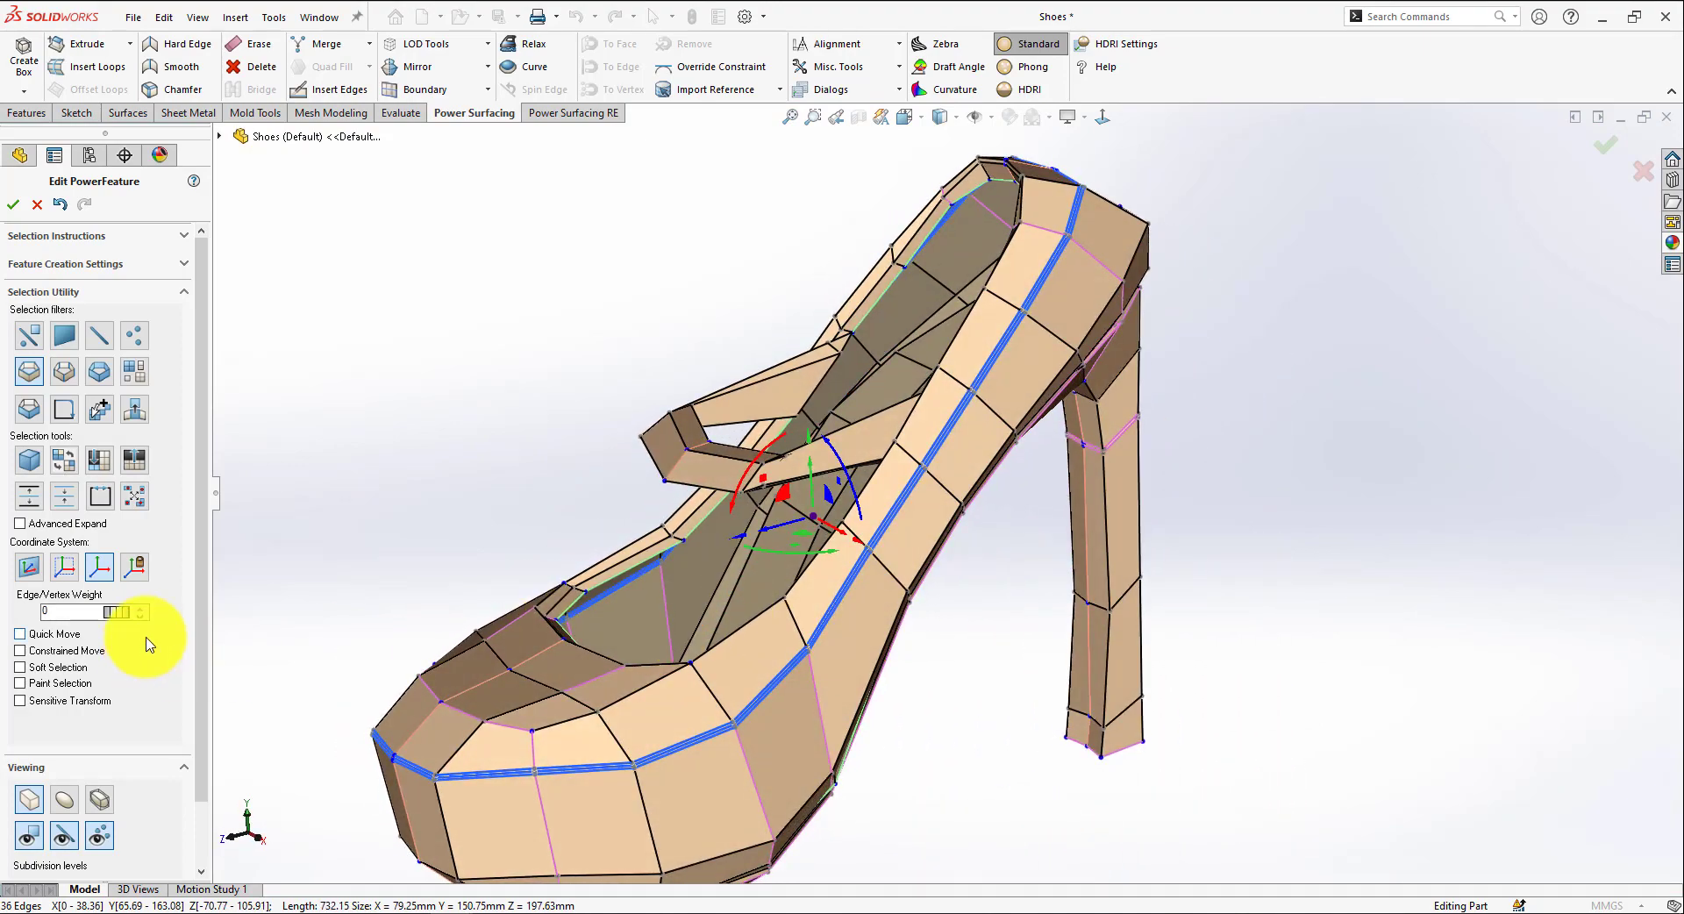
left_click(64, 612)
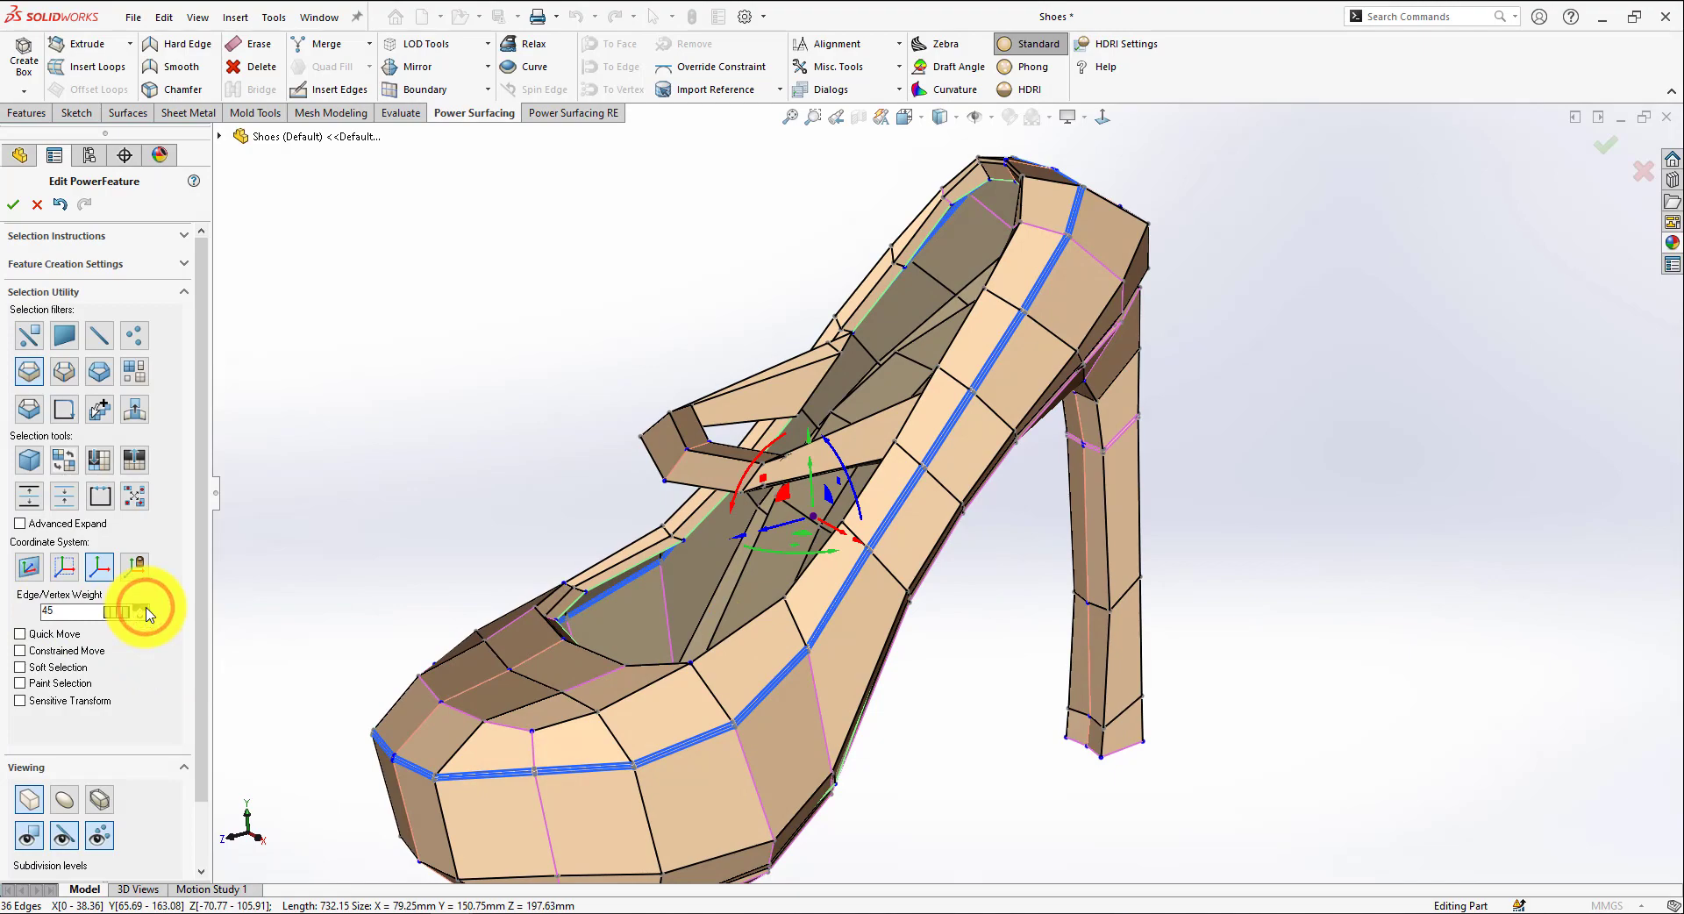
Scale the middle loop of the side band inward to about 0.972 to form a groove around the upper
scroll(768, 706, "up", 8)
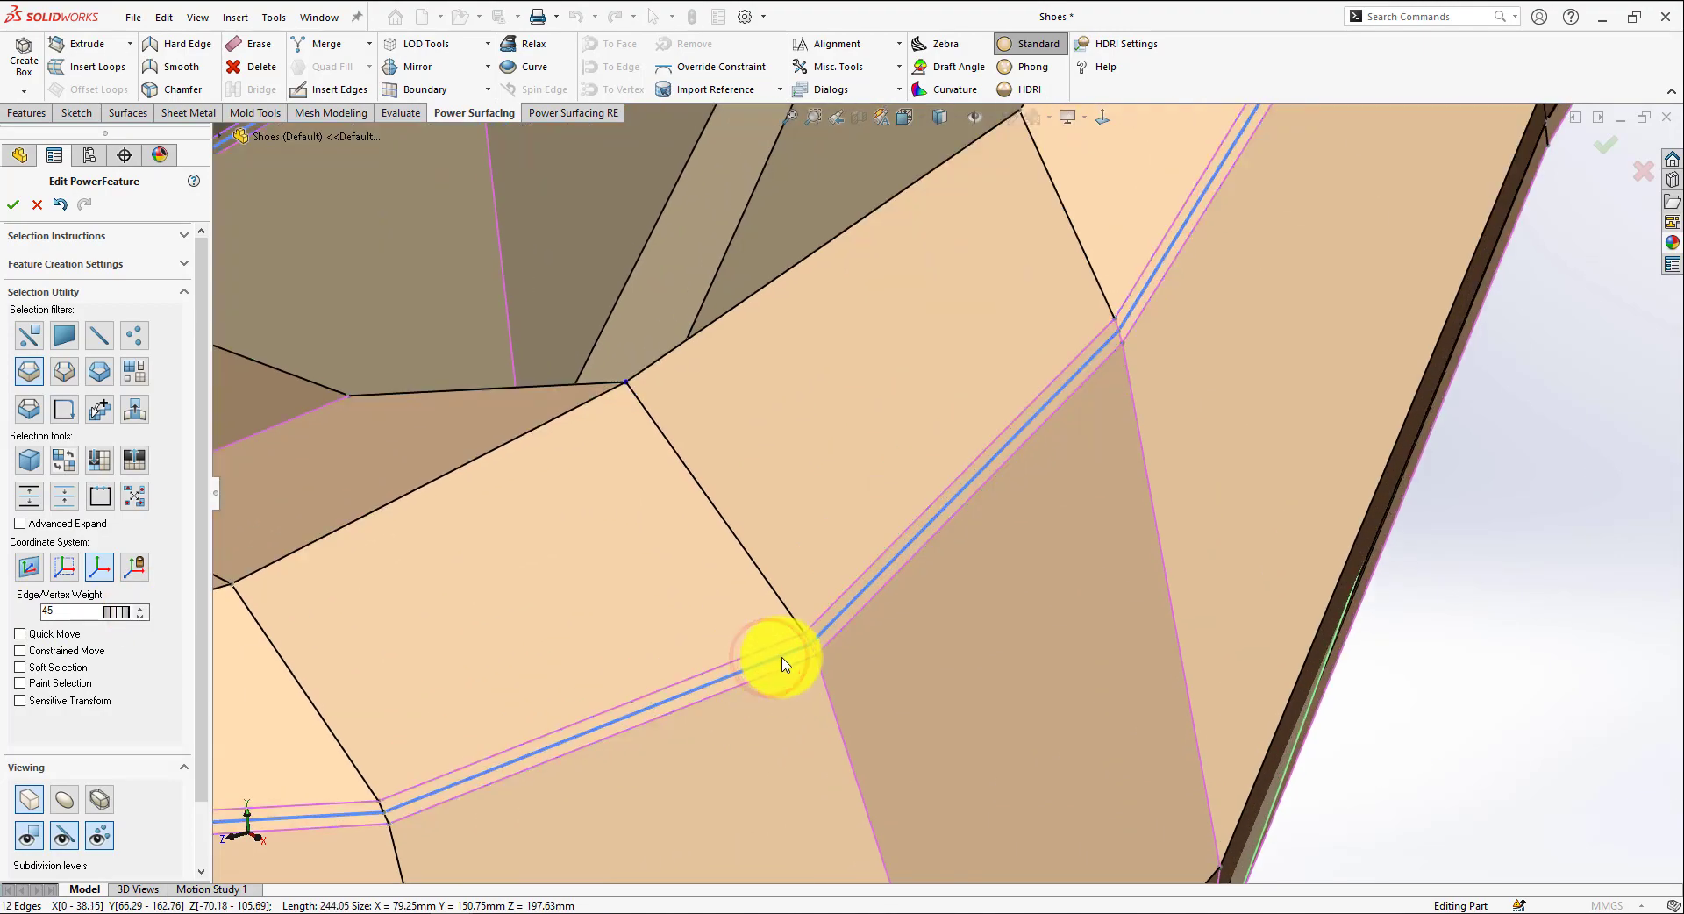
scroll(783, 664, "down", 8)
scroll(913, 576, "up", 2)
scroll(1009, 283, "up", 4)
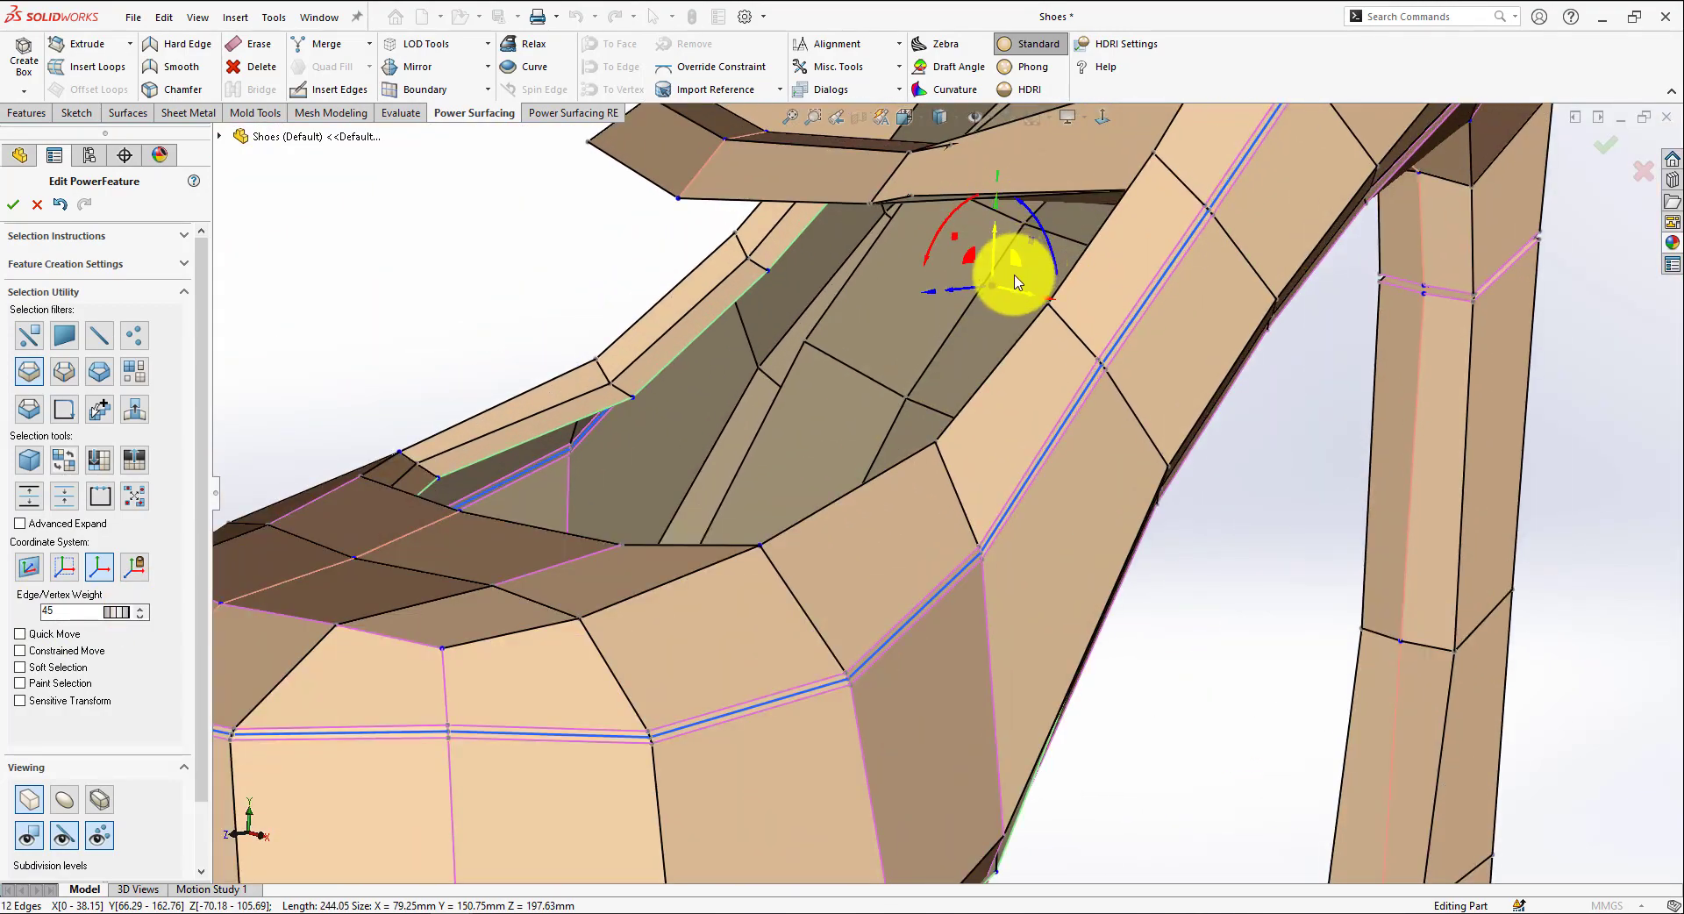
left_click_drag(994, 292, 996, 298)
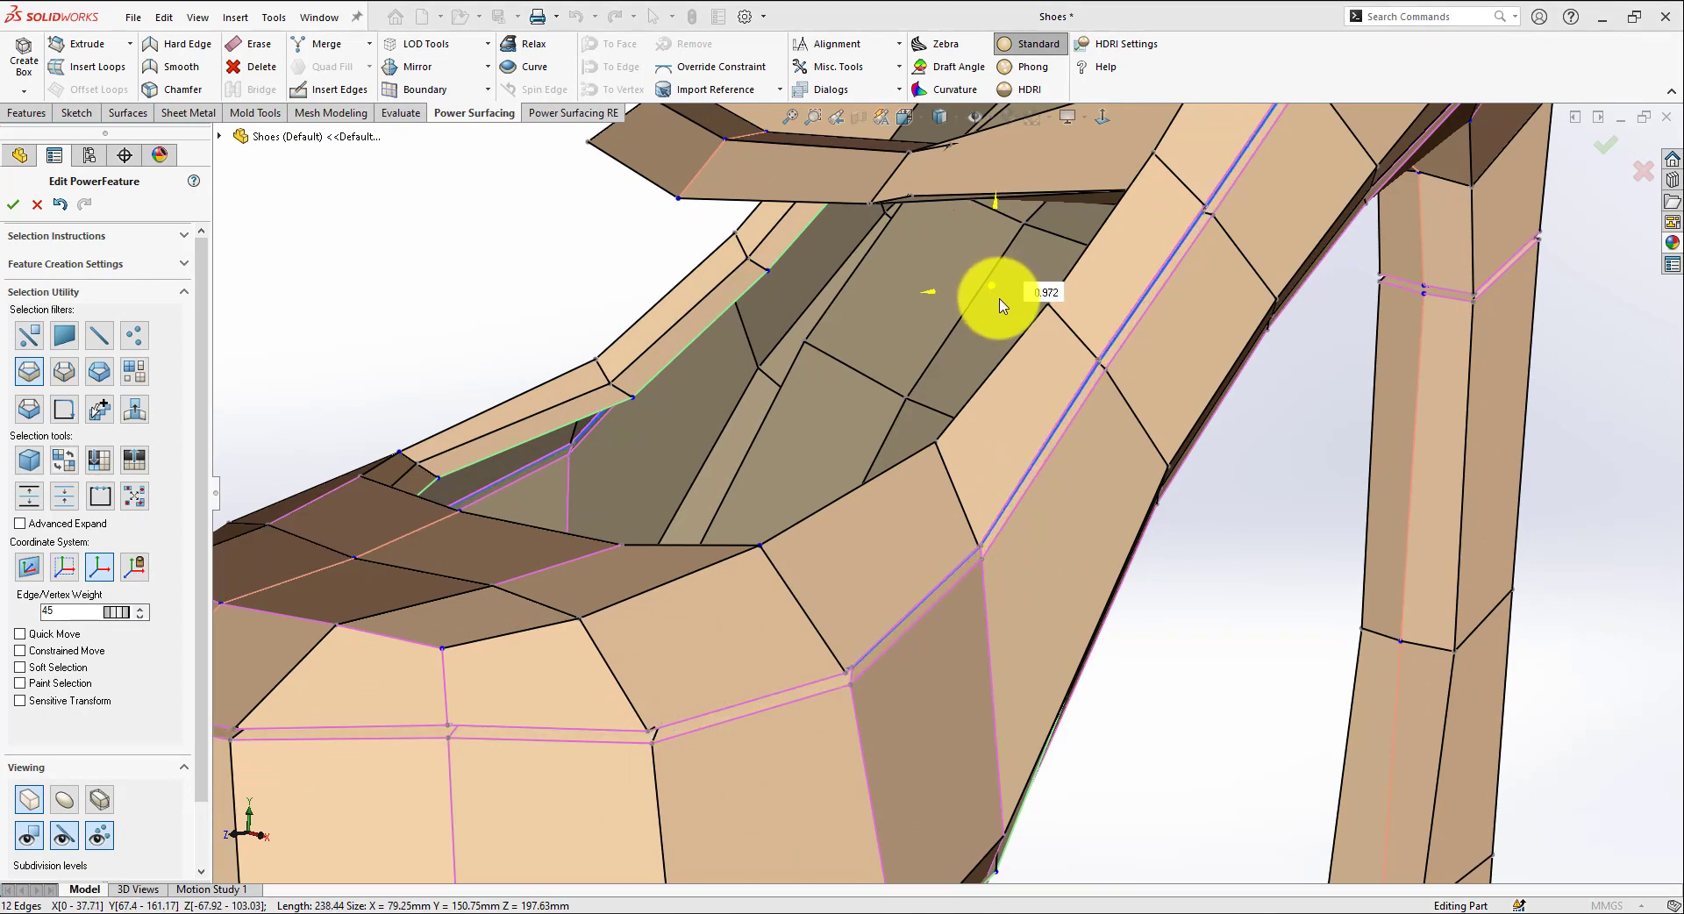
With the smooth surface displayed, scale the side band's middle loop slightly inward along the X and Z axes
scroll(1000, 325, "down", 6)
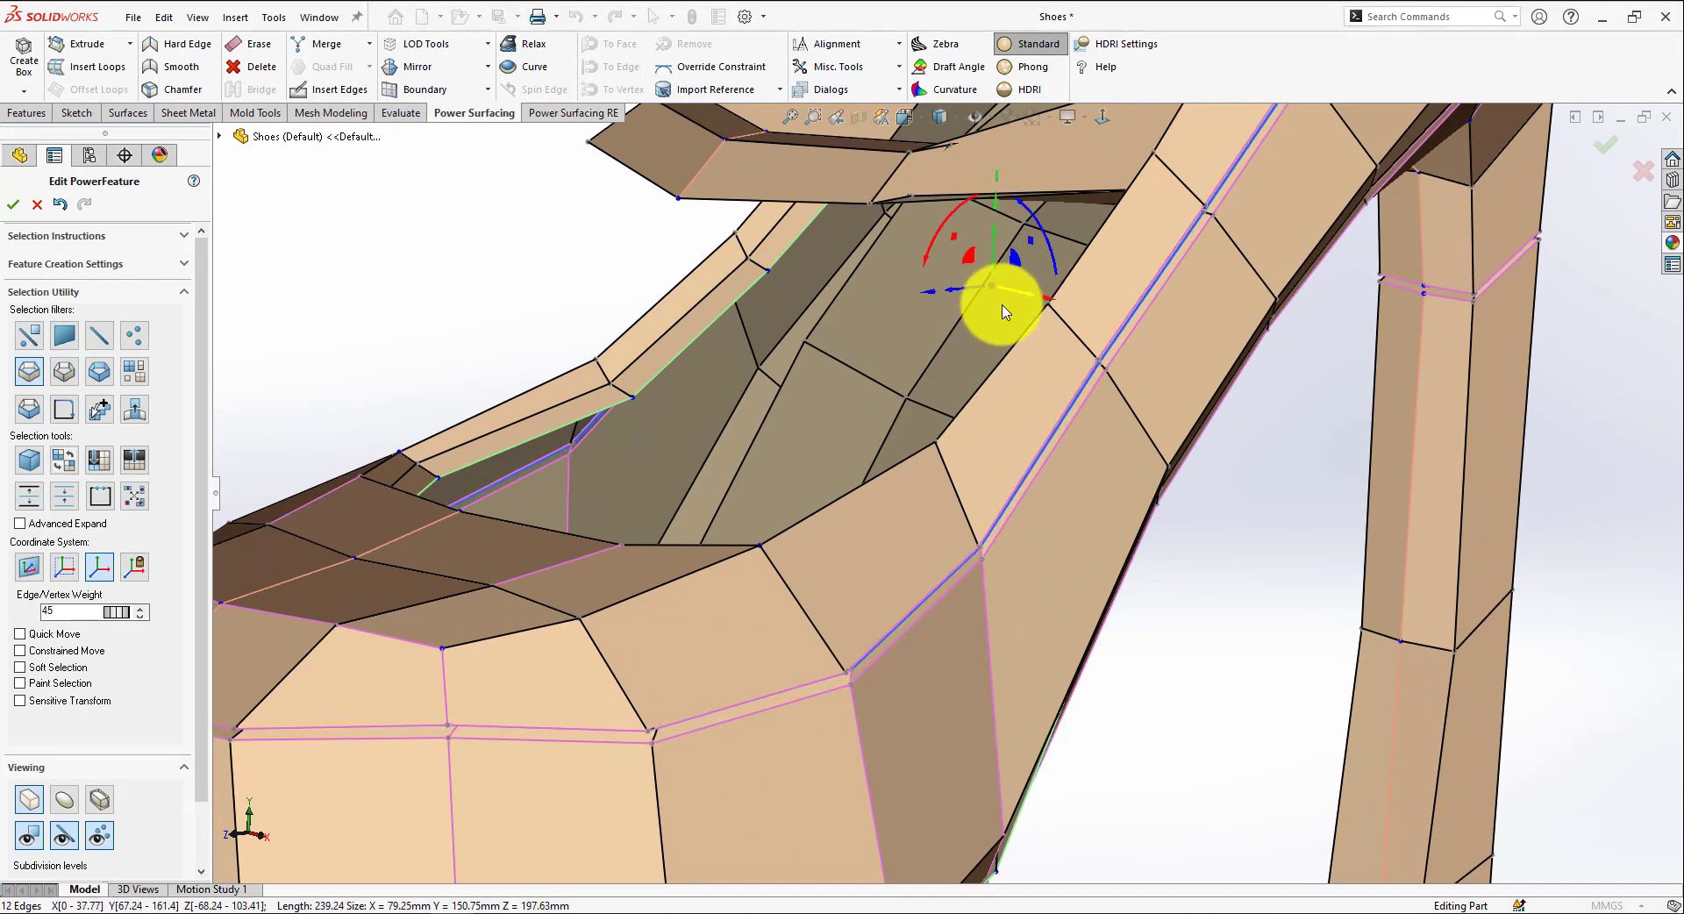
scroll(988, 475, "up", 2)
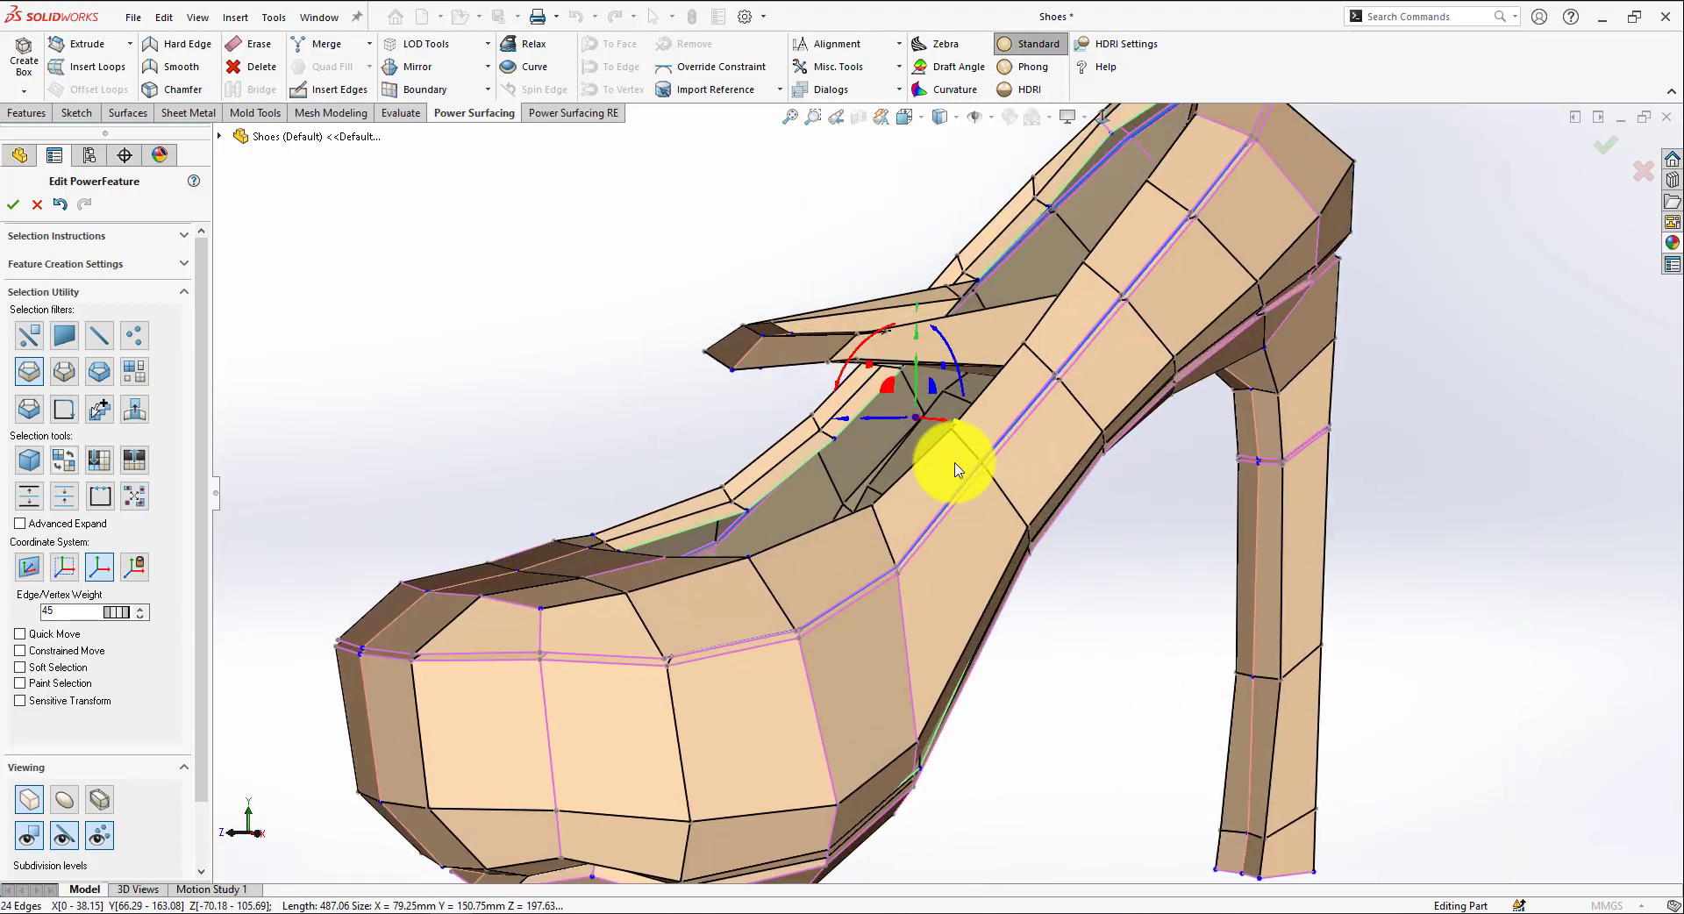
left_click(56, 803)
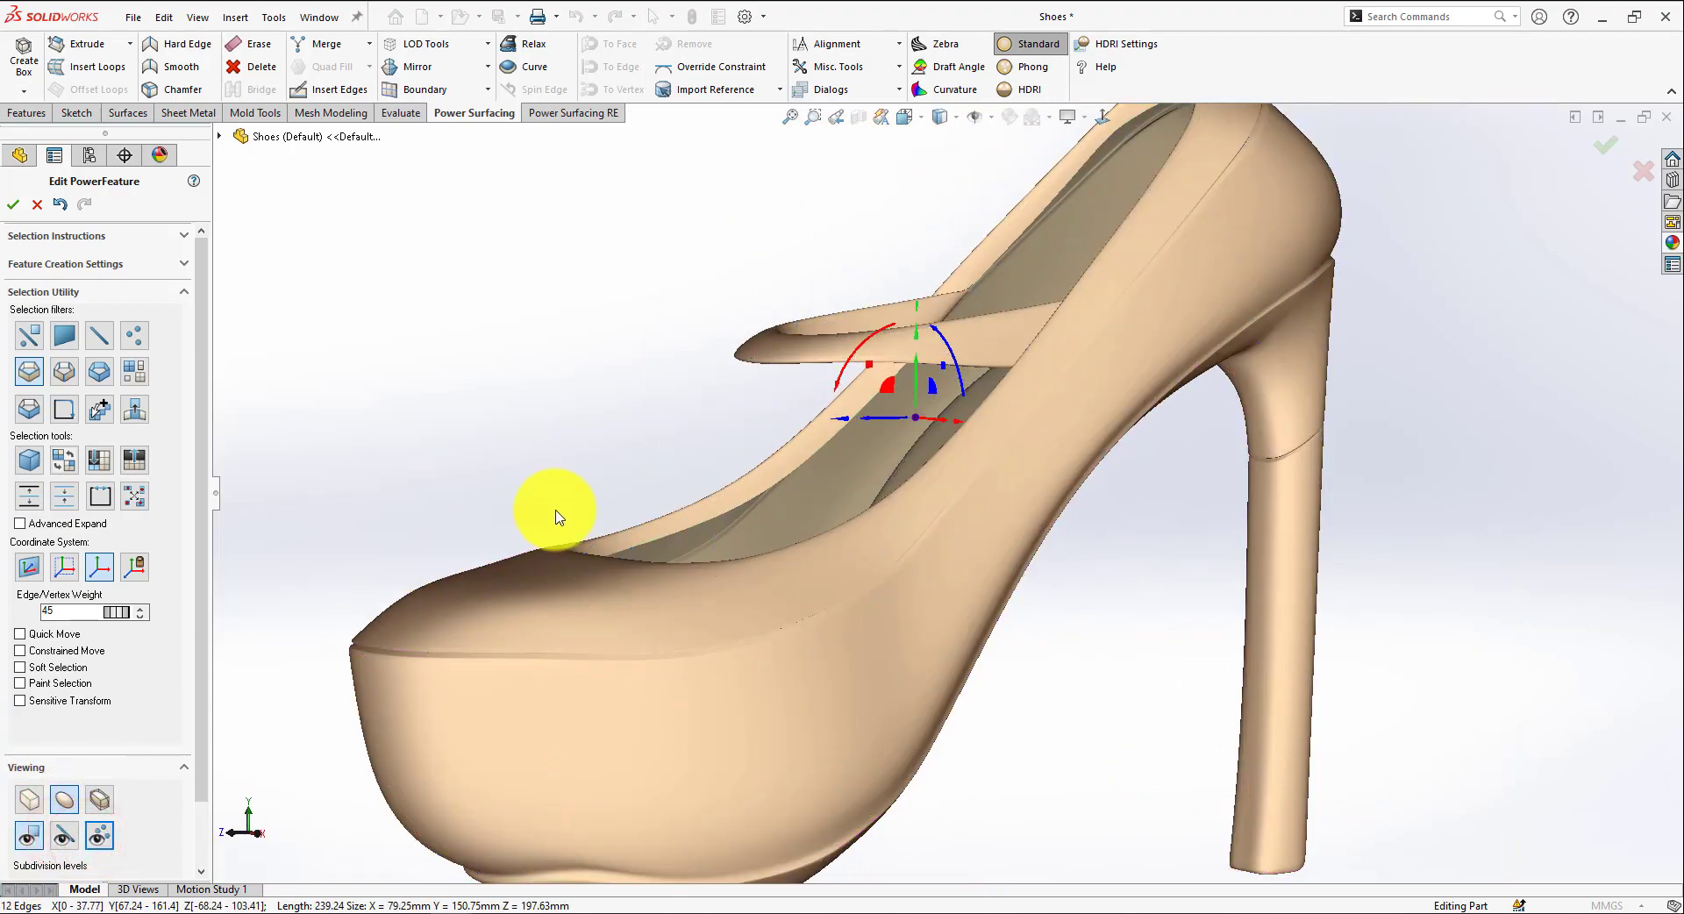
middle_click_drag(555, 516, 1110, 342)
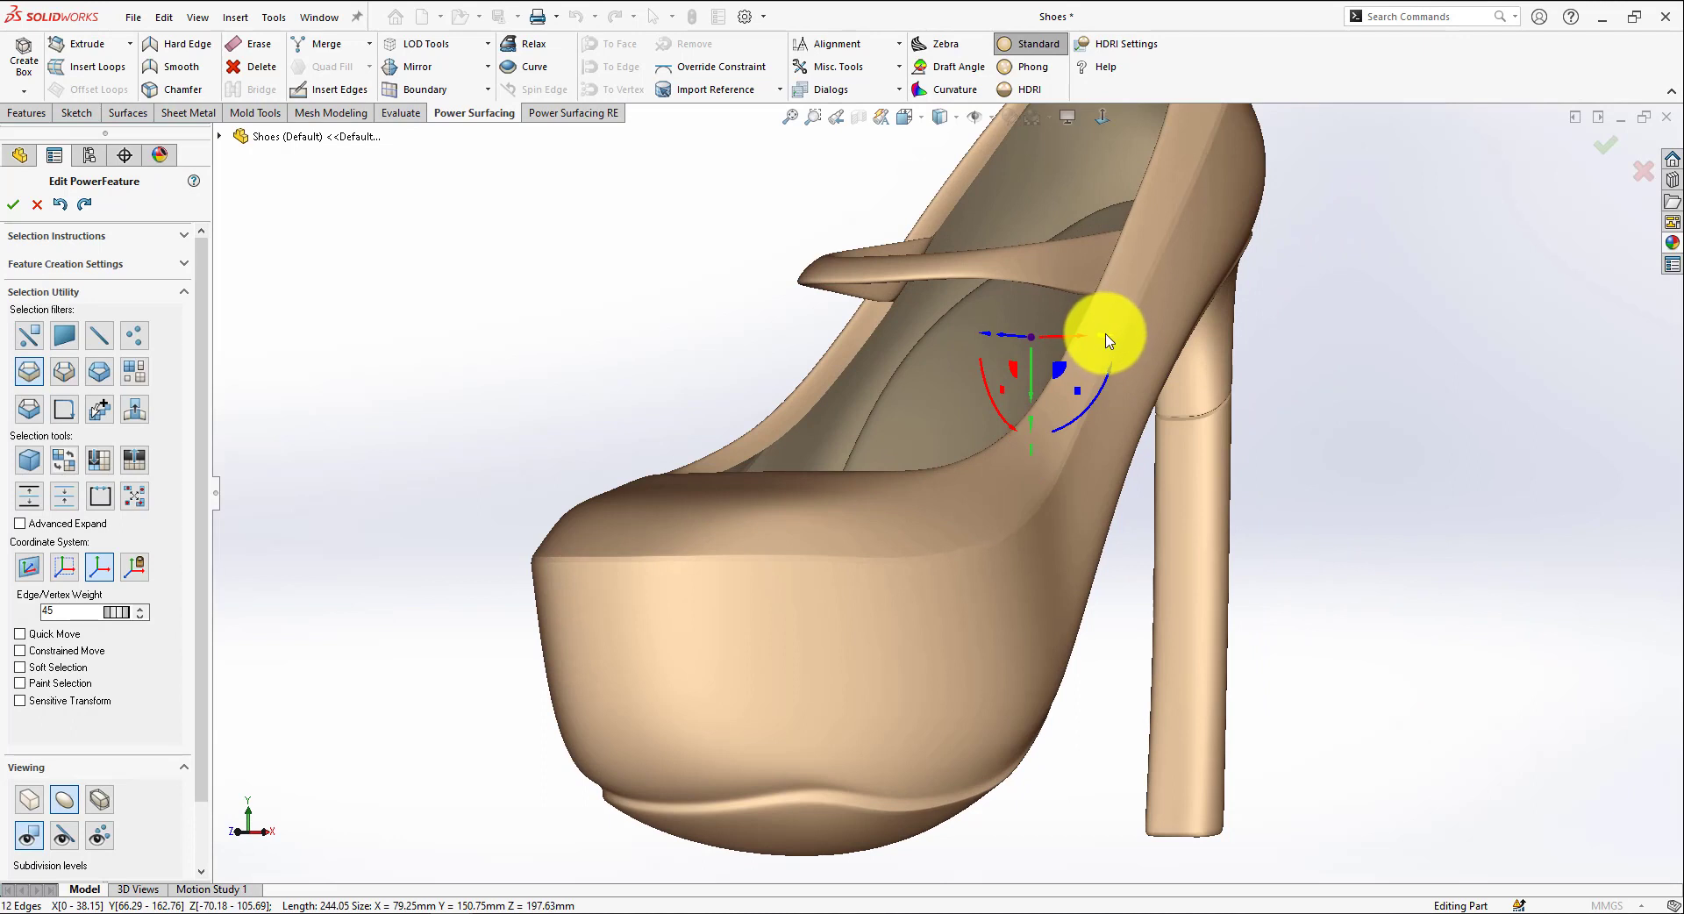
left_click_drag(1108, 341, 1098, 357)
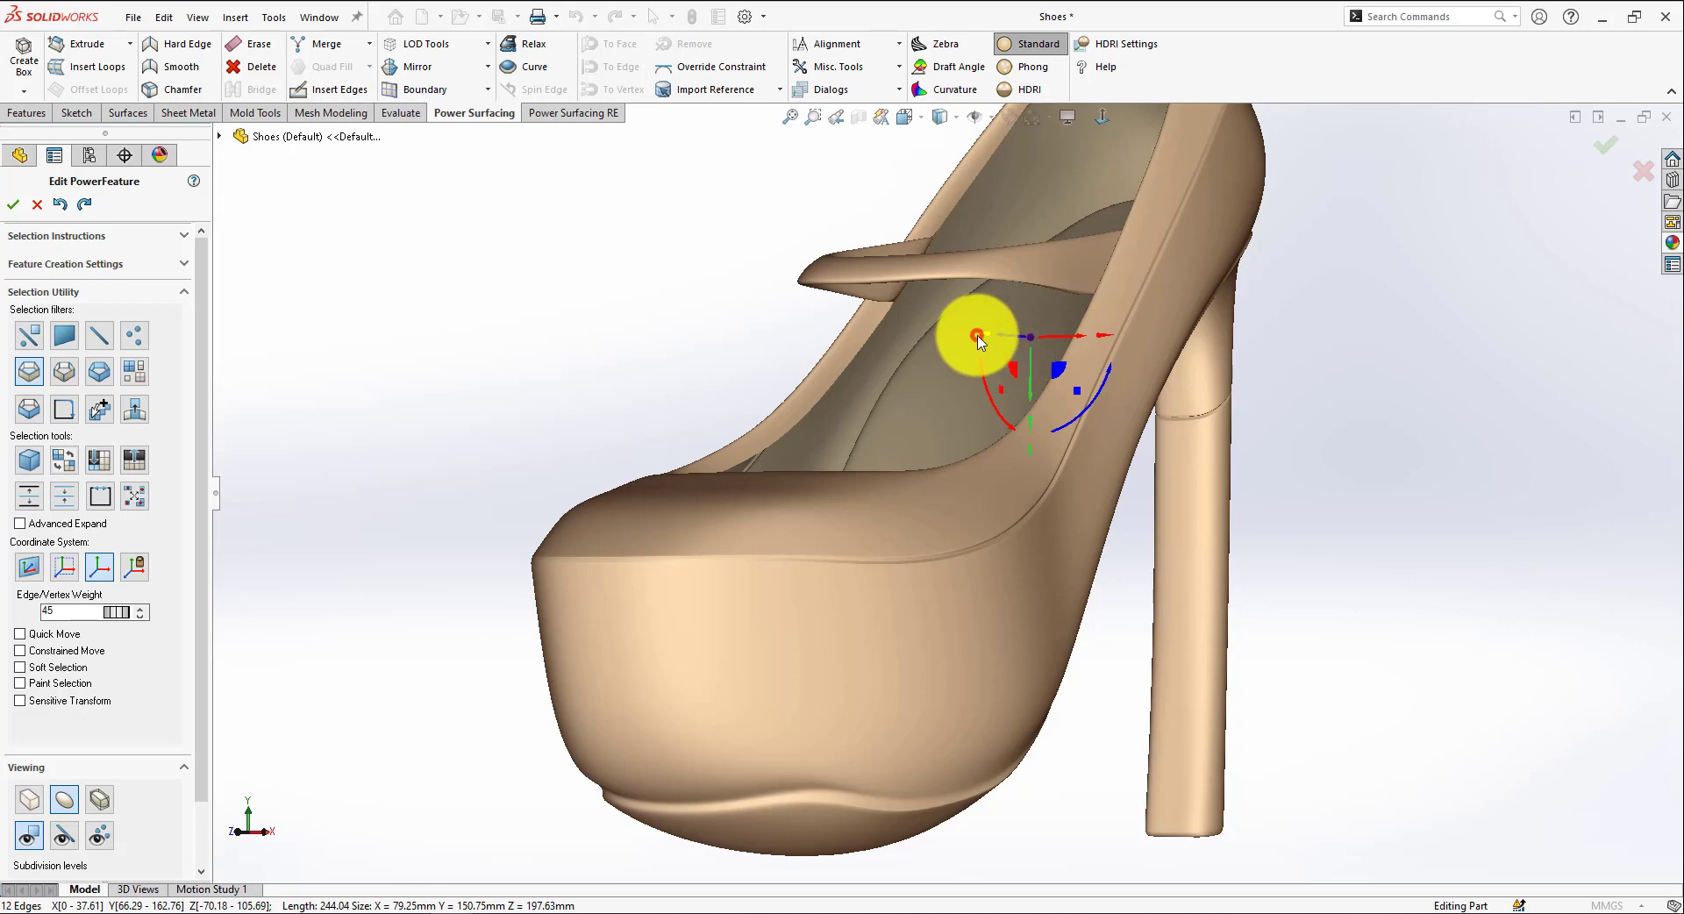
left_click_drag(978, 337, 985, 338)
middle_click_drag(985, 339, 908, 638)
left_click(966, 699)
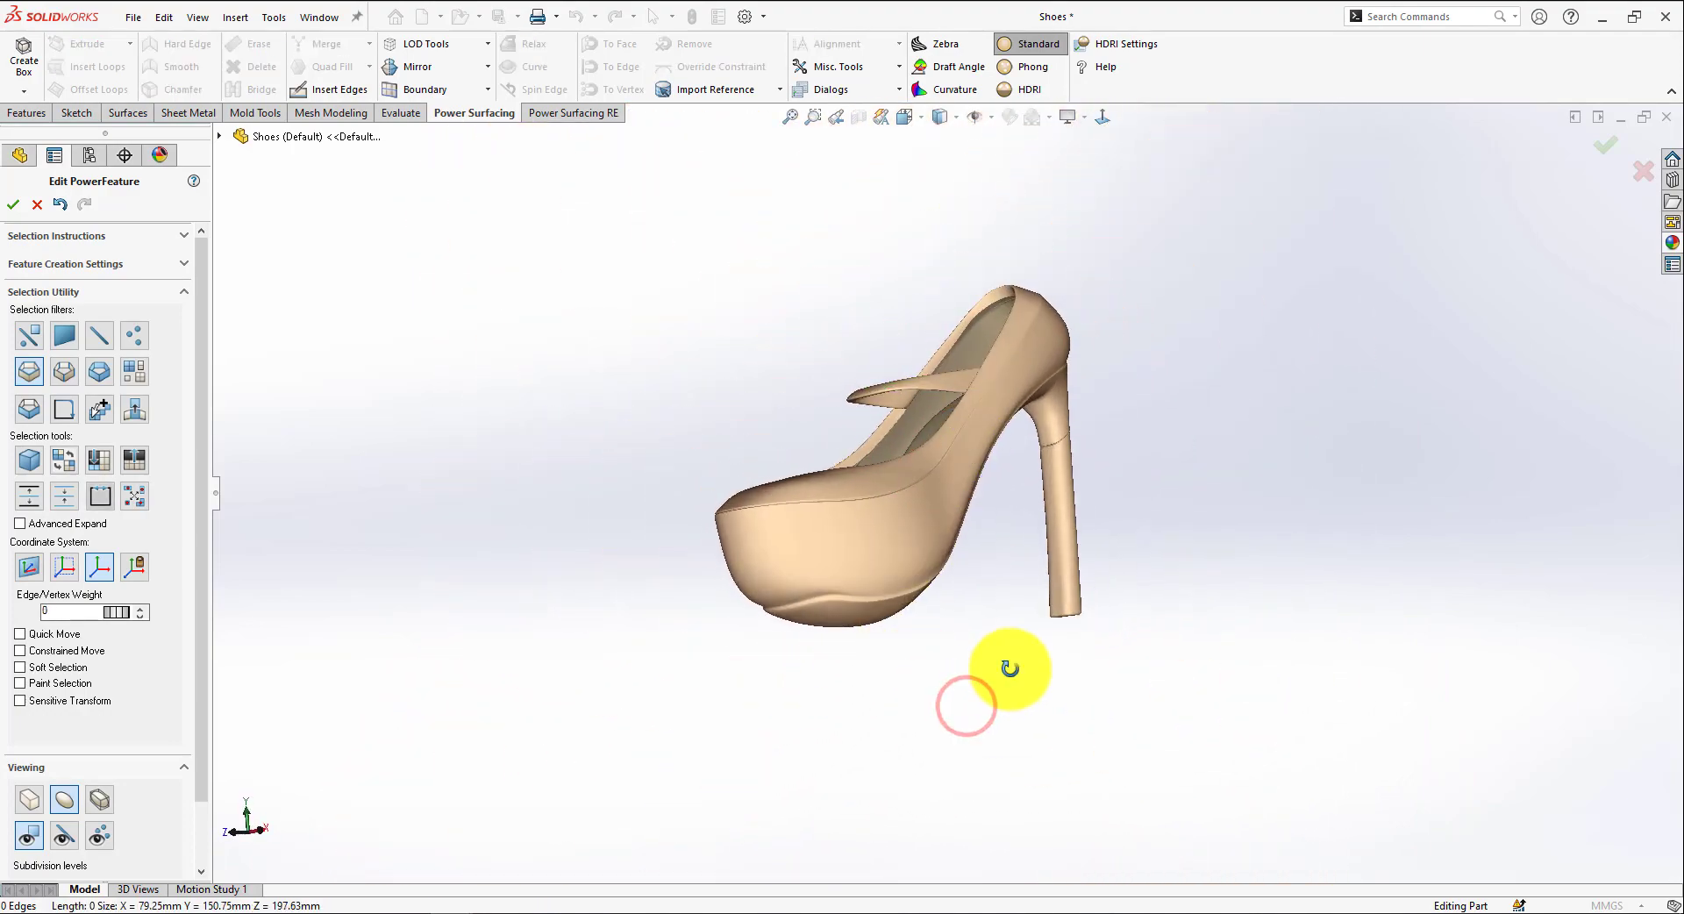
Show the control mesh of the shoe and subdivide the whole mesh into a denser one
left_click(22, 801)
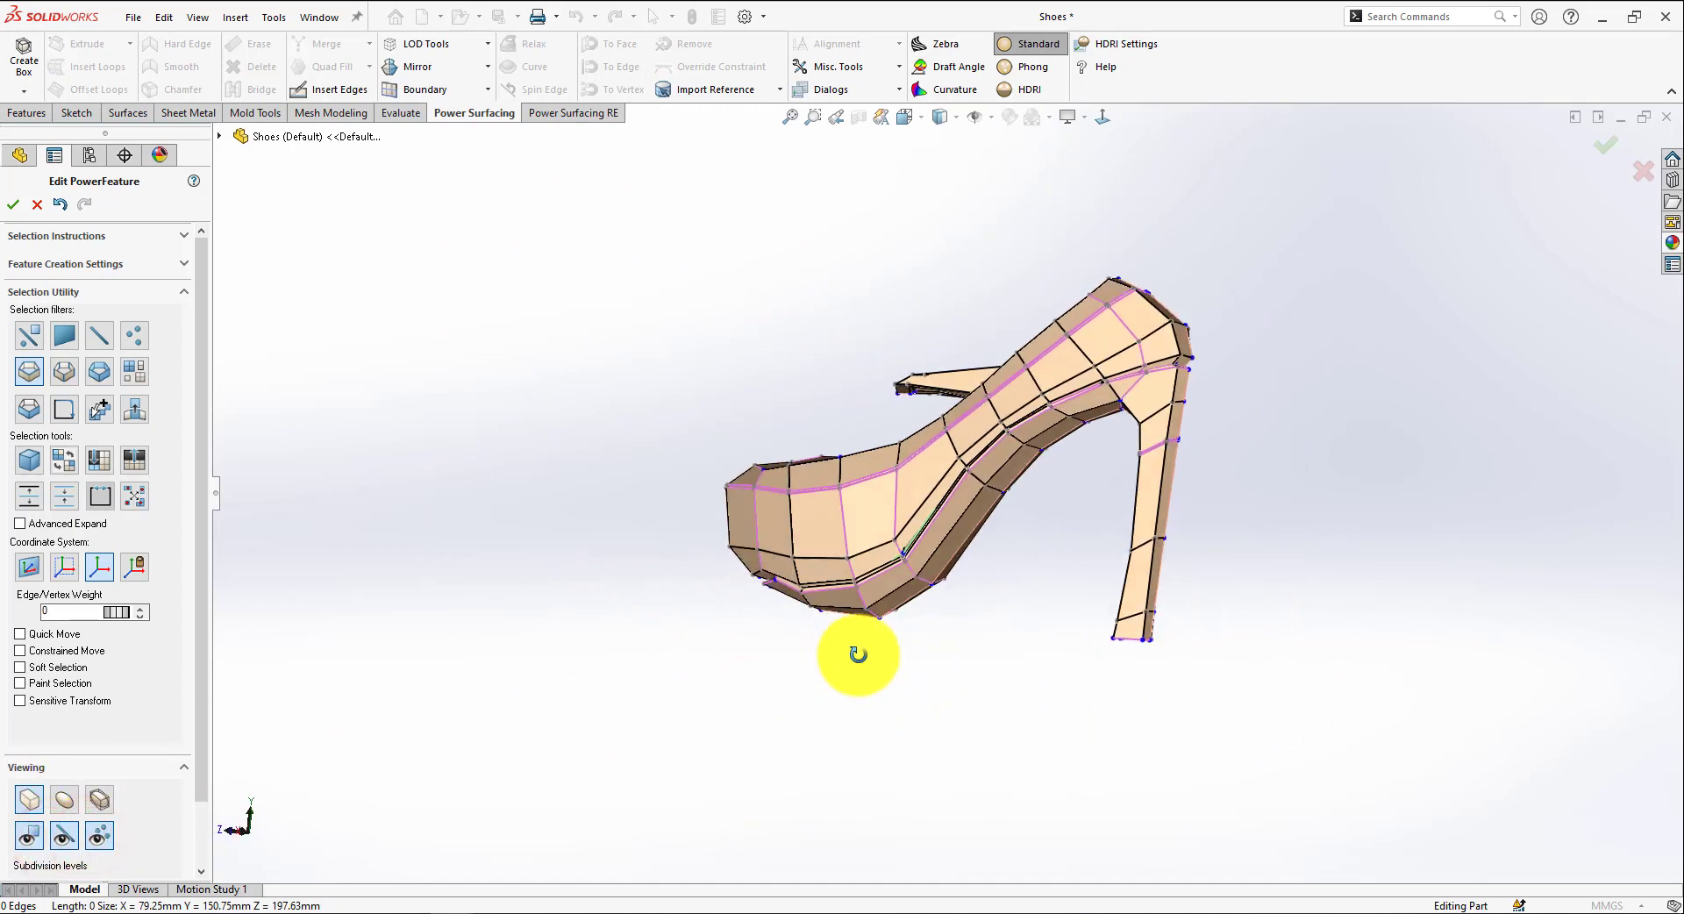
middle_click_drag(872, 632, 890, 535)
scroll(944, 603, "down", 2)
scroll(845, 546, "down", 1)
middle_click_drag(783, 562, 860, 477)
right_click(1008, 534)
middle_click_drag(968, 551, 840, 589)
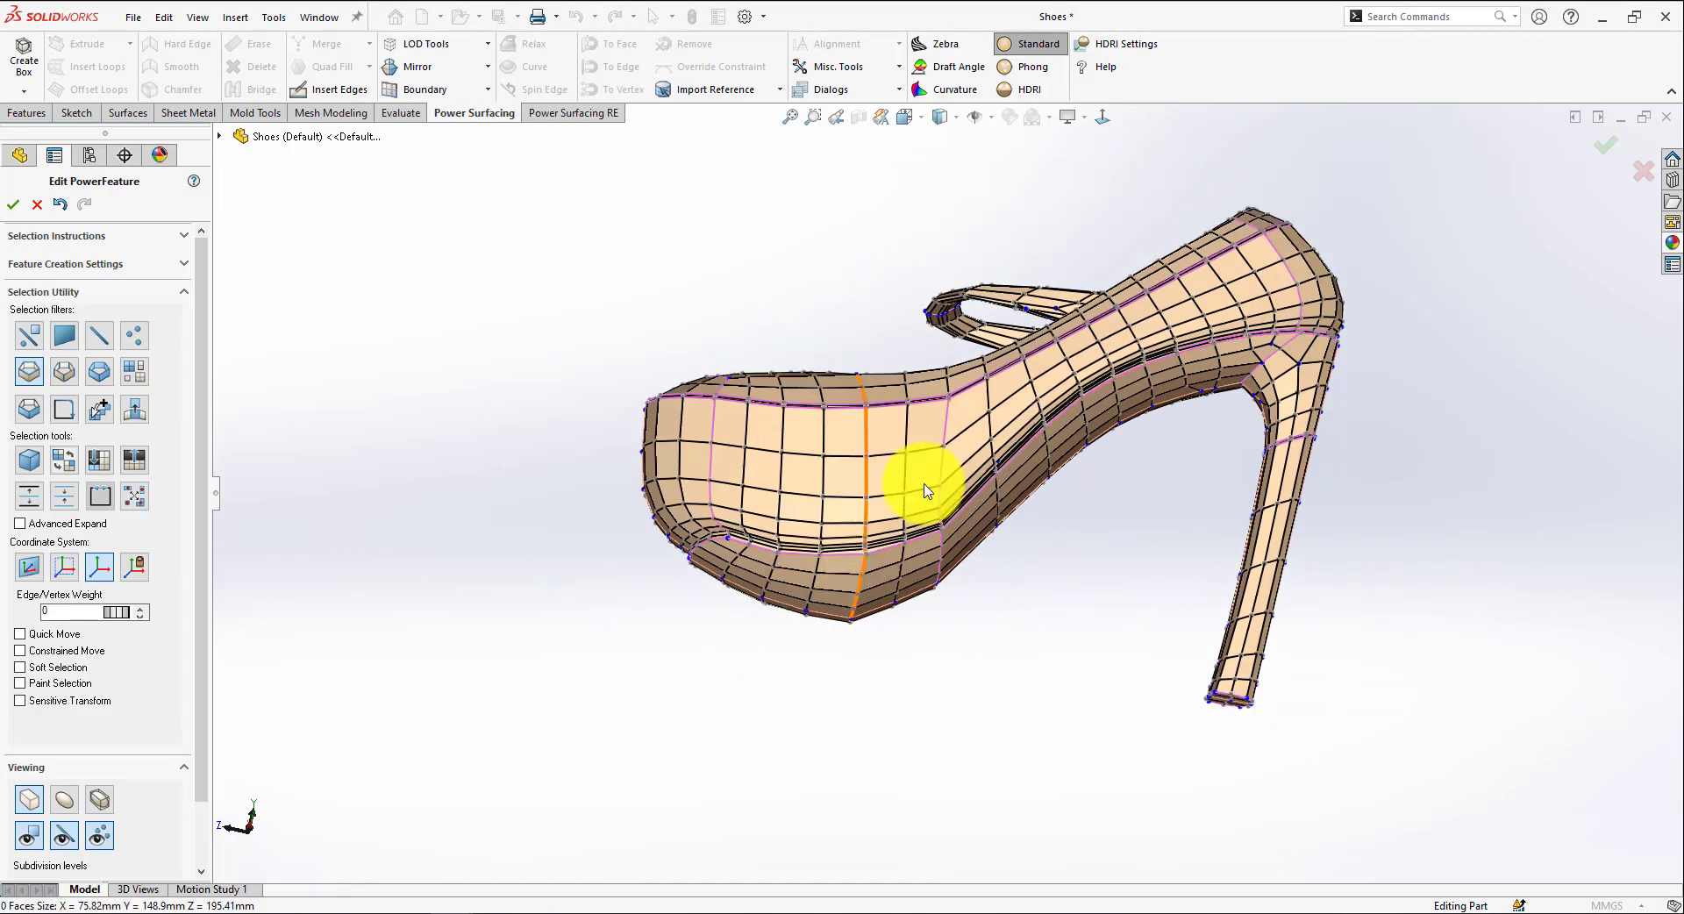
scroll(876, 545, "down", 5)
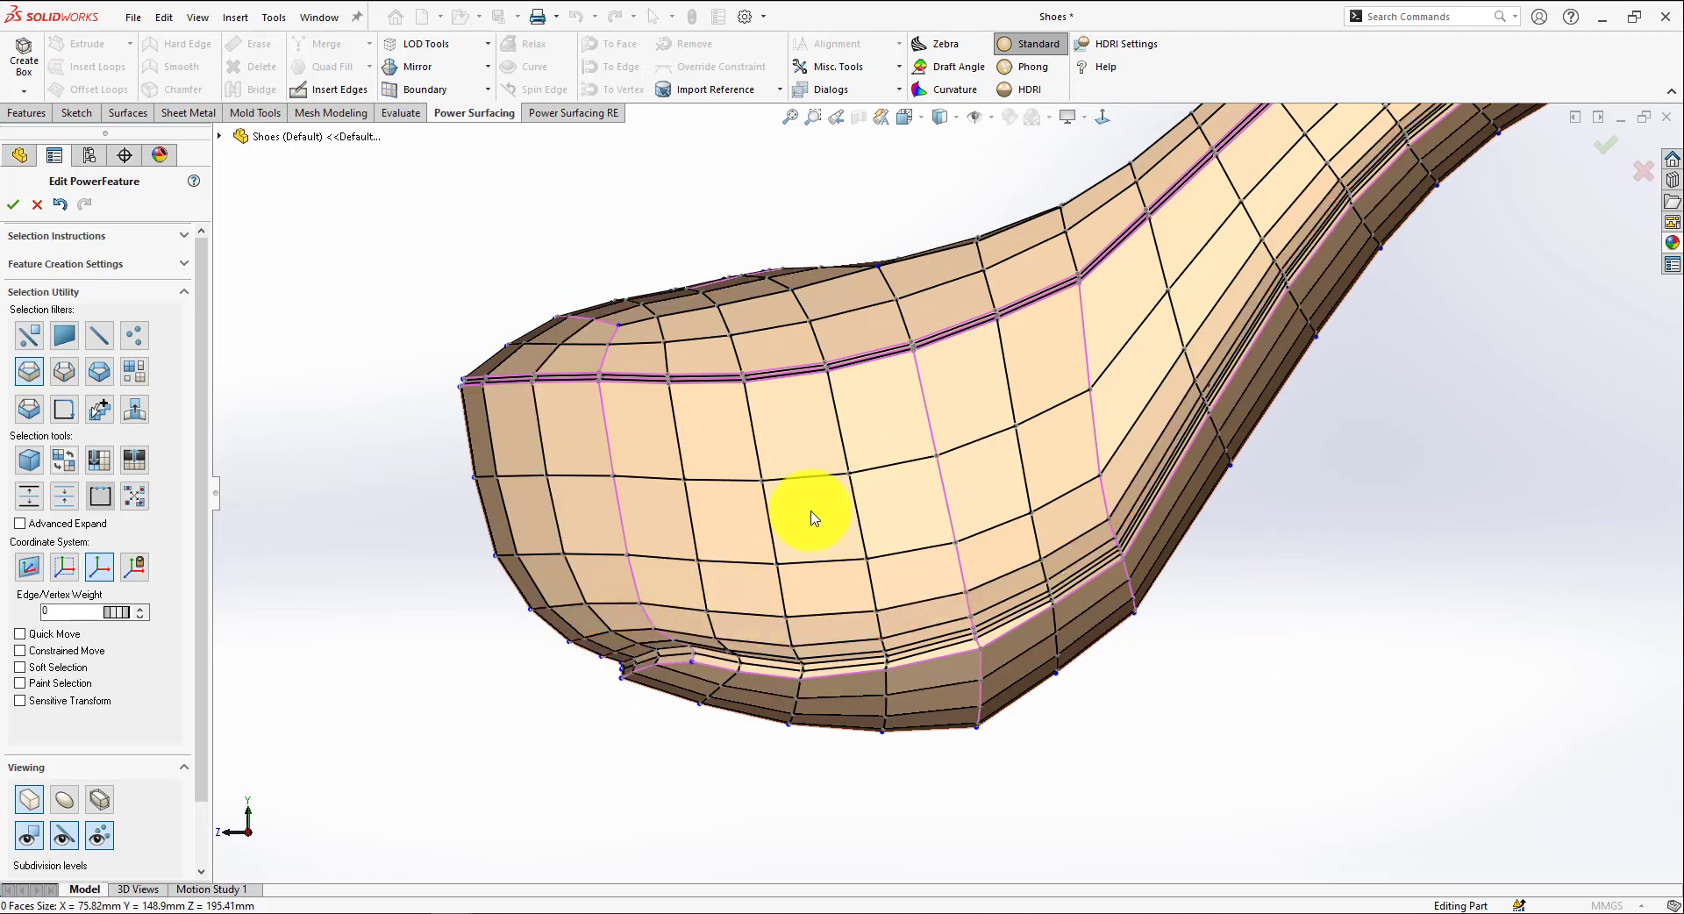
Insert edges joining three corners of one face on the forefoot's side to a point inside that face
left_click(319, 91)
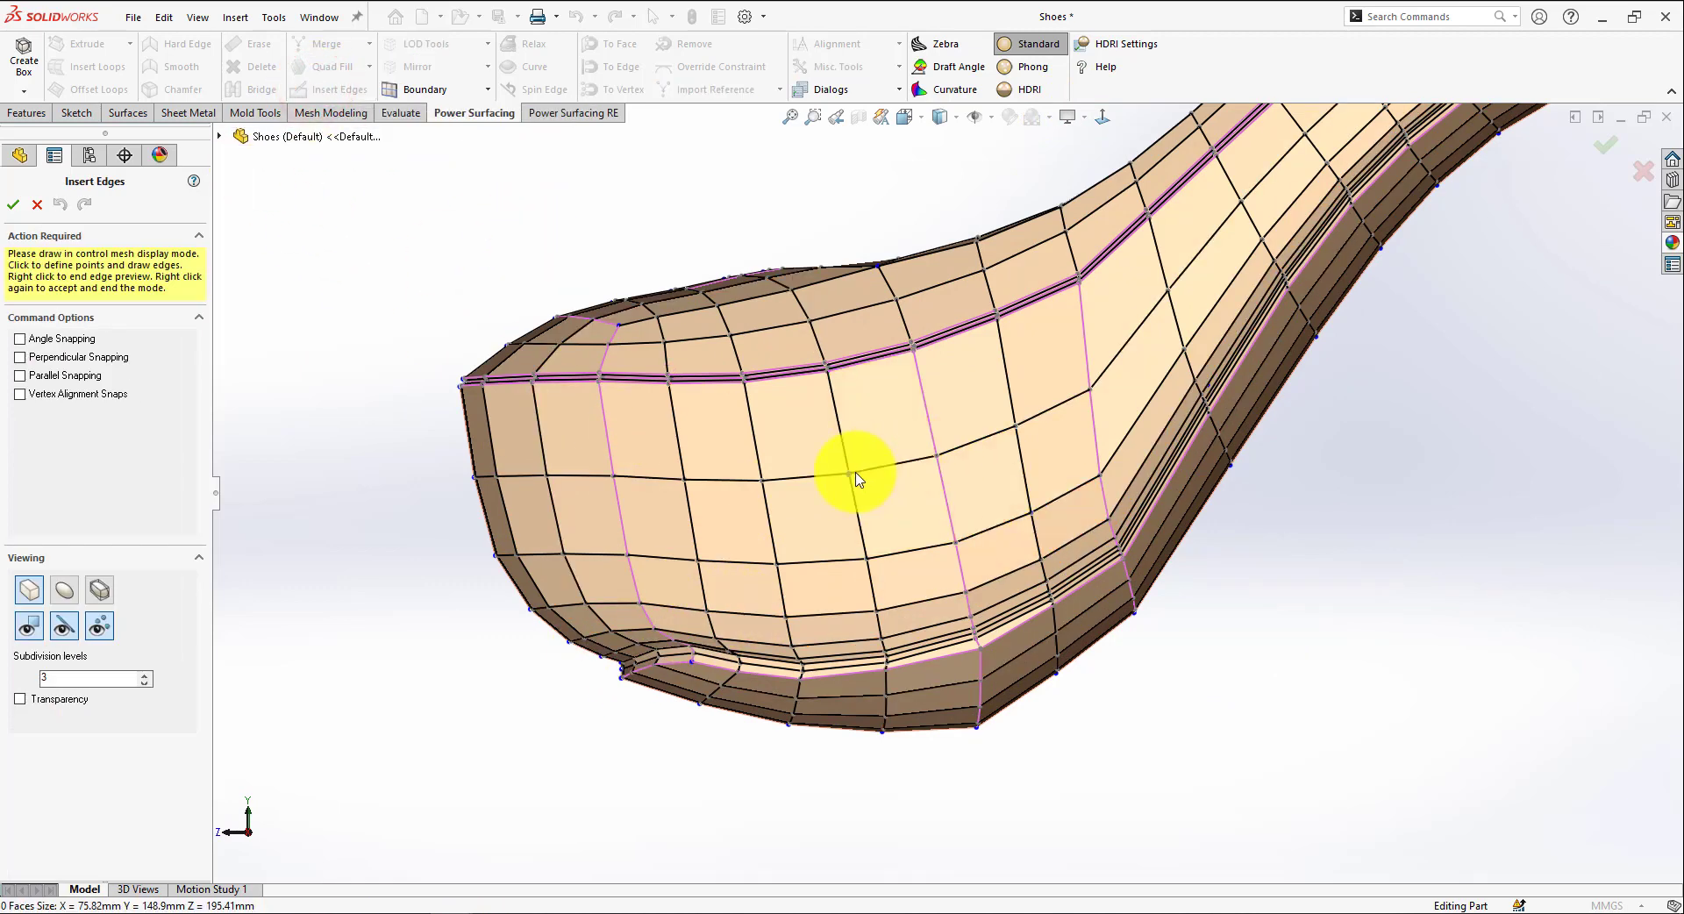
left_click(761, 481)
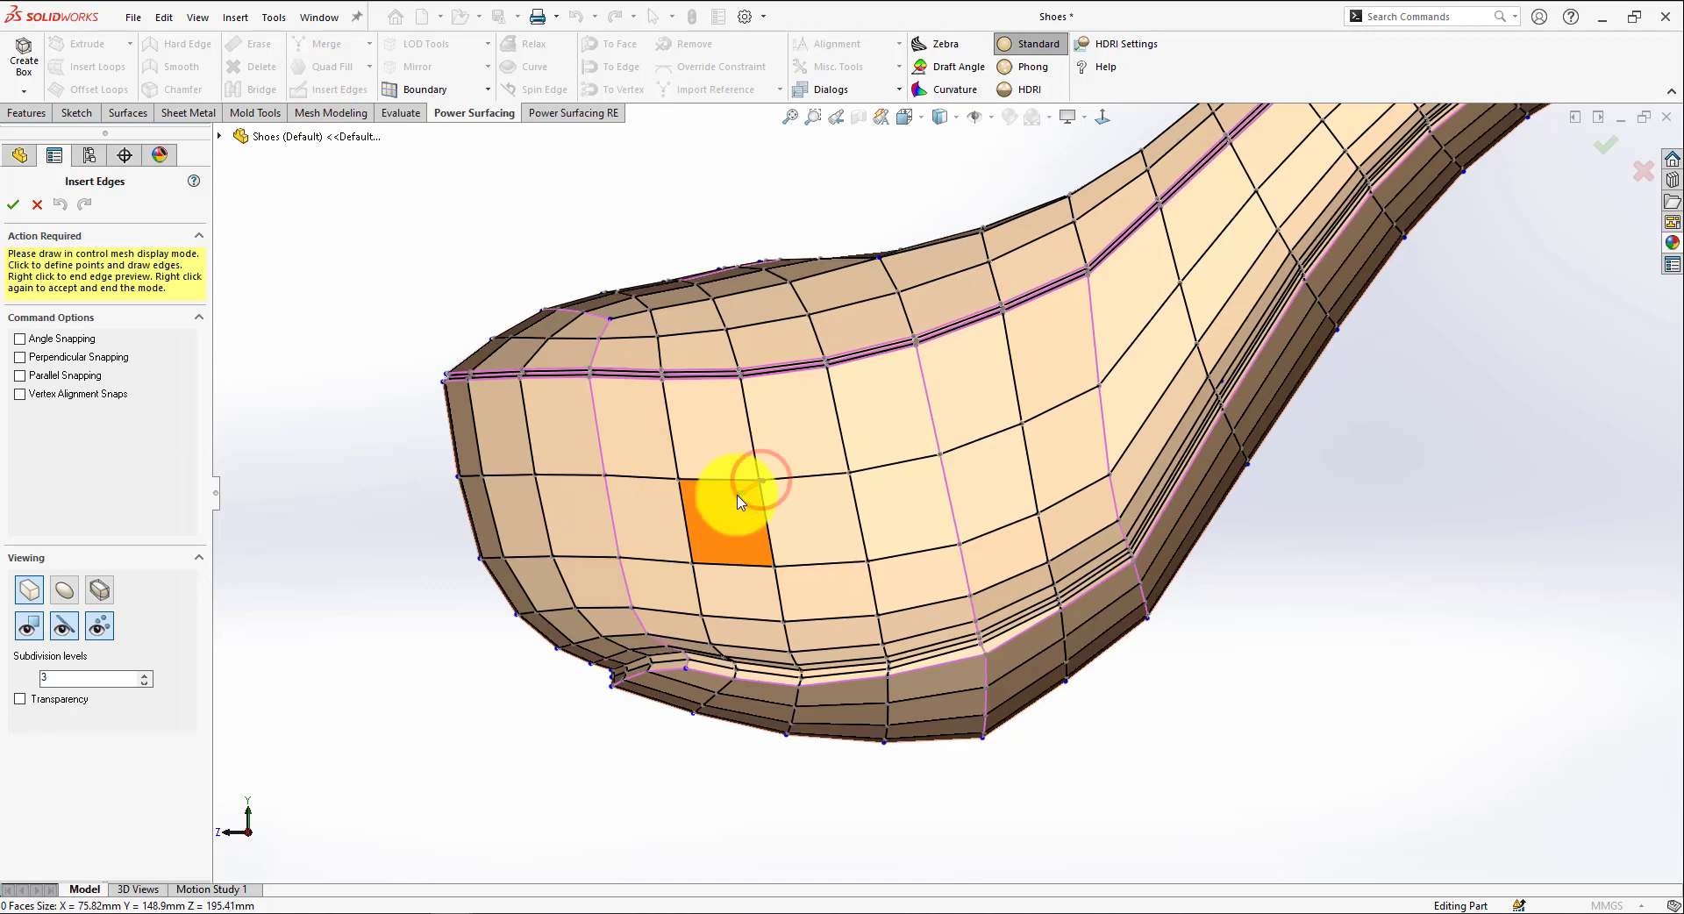
left_click(694, 566)
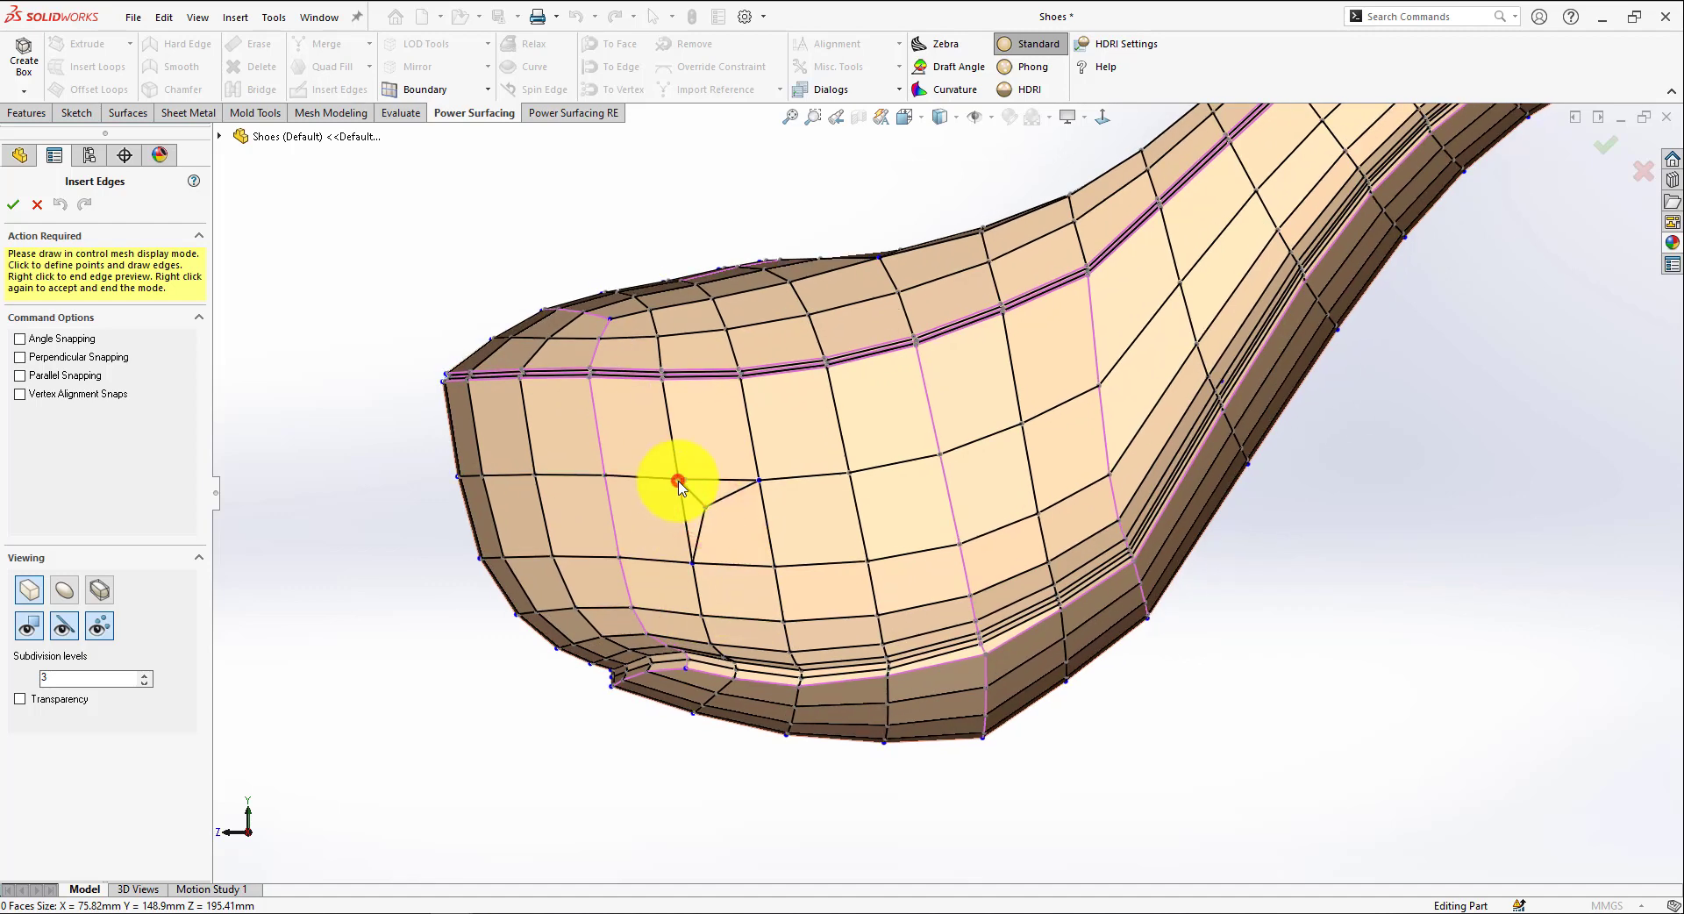
left_click(678, 481)
scroll(678, 487, "down", 4)
right_click(744, 526)
scroll(978, 535, "up", 4)
scroll(1065, 509, "down", 1)
right_click(1064, 509)
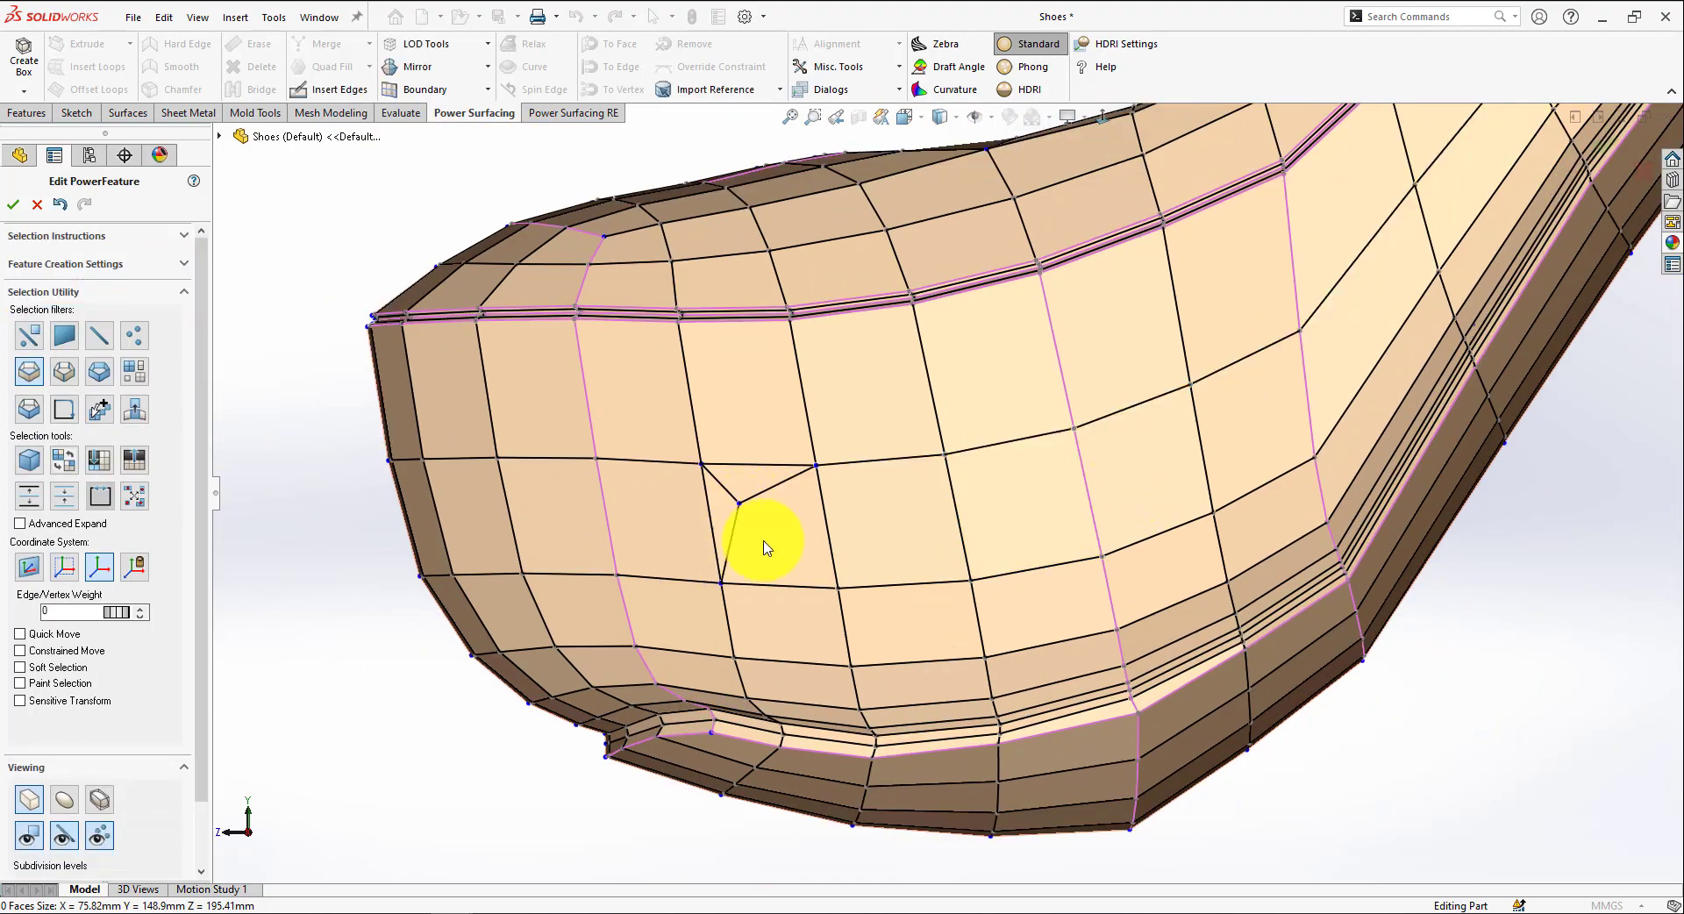
Chamfer the six-edge chain that runs from the new corner edges along the forefoot's side towards the arch into a narrow band
left_click(734, 550)
left_click(882, 458, "ctrl")
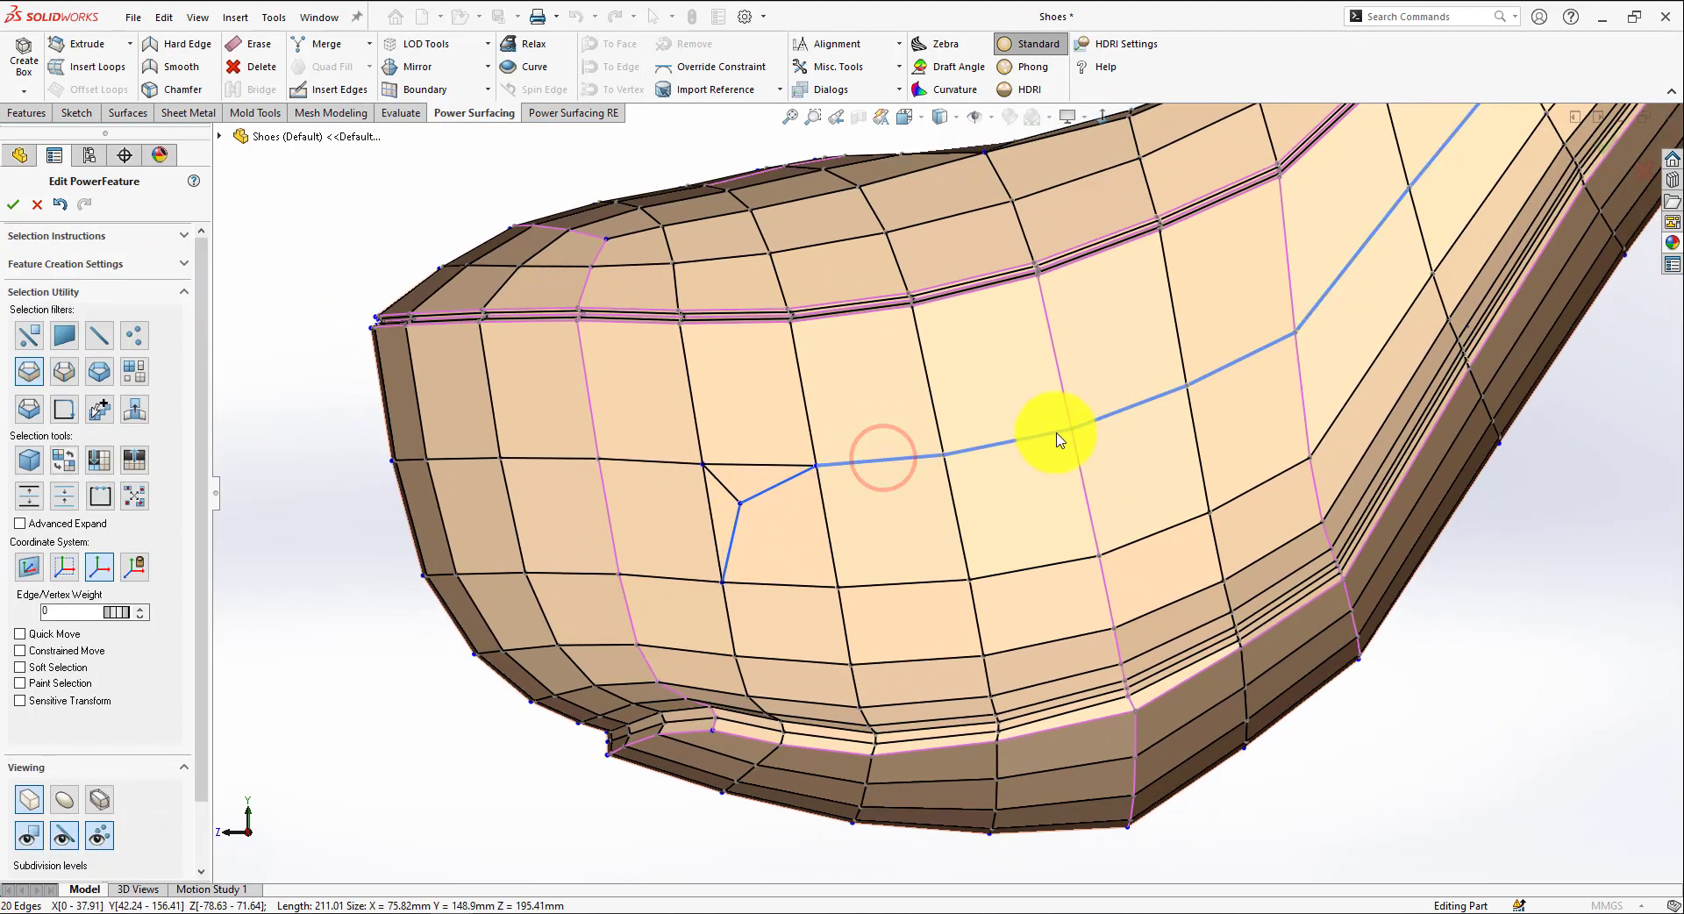
right_click(1064, 434)
left_click(1058, 407)
left_click(1231, 368)
left_click(1107, 414, "ctrl")
left_click(1107, 416, "ctrl")
left_click(996, 433, "ctrl")
left_click(891, 452, "ctrl")
left_click(771, 487, "ctrl")
left_click(719, 544, "ctrl")
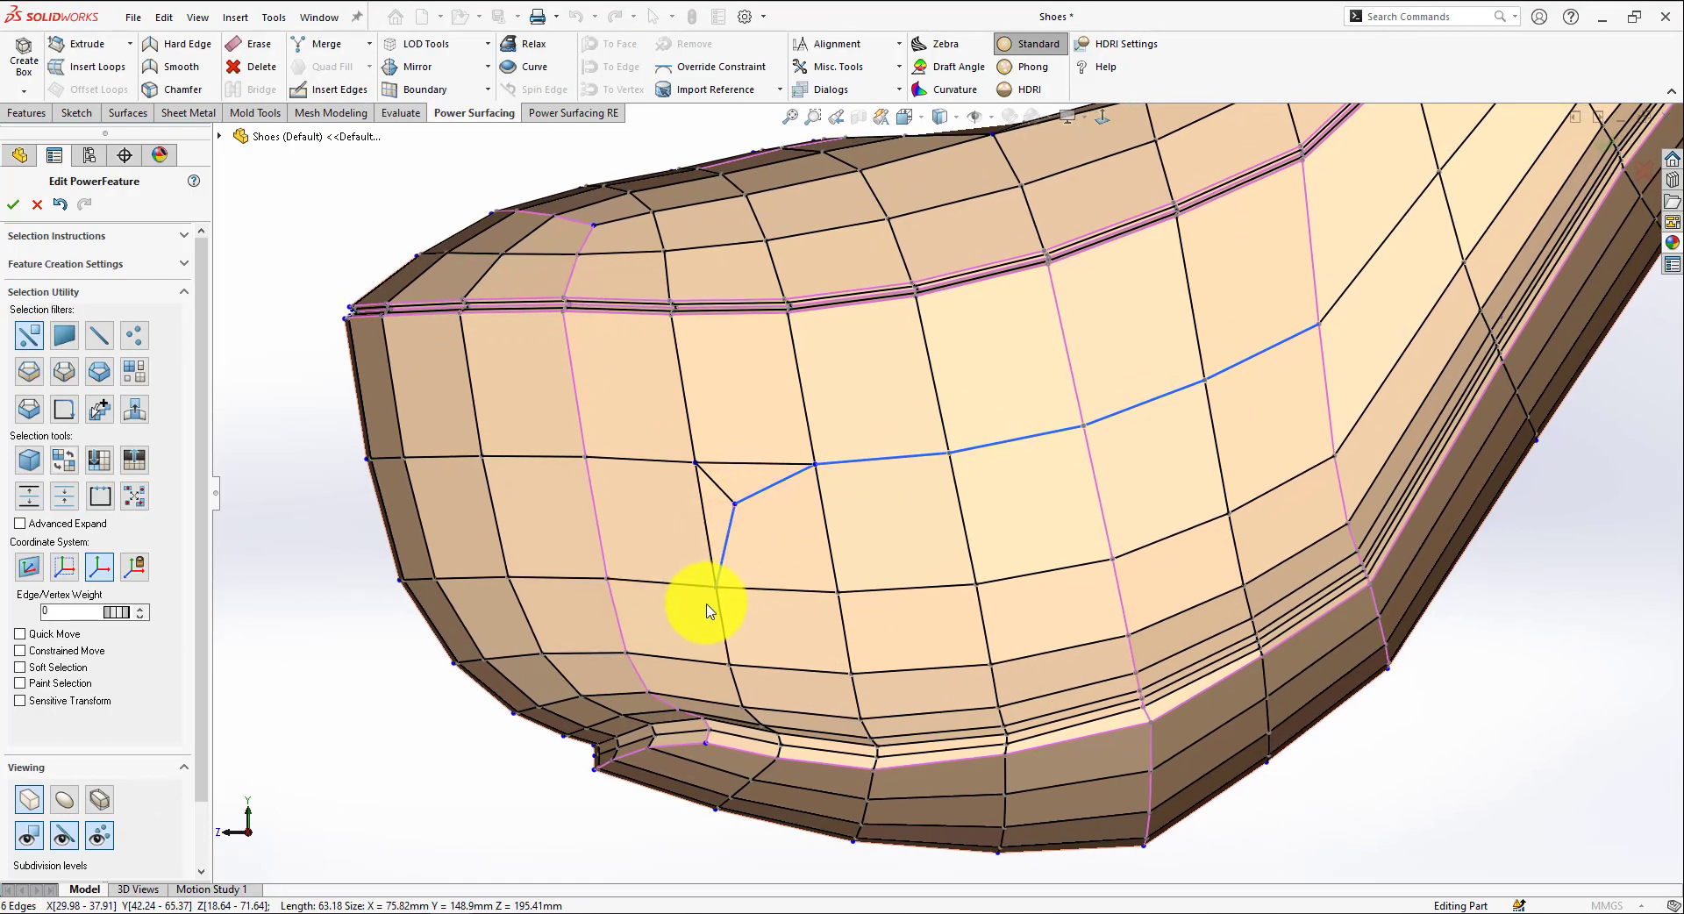
scroll(906, 513, "up", 2)
mouse_move(913, 518)
middle_mouse_down()
mouse_move(947, 557)
mouse_move(1022, 530)
mouse_move(928, 474)
mouse_move(820, 534)
mouse_move(925, 518)
middle_mouse_up()
scroll(1023, 509, "down", 3)
scroll(947, 518, "up", 2)
middle_click_drag(823, 586, 950, 536)
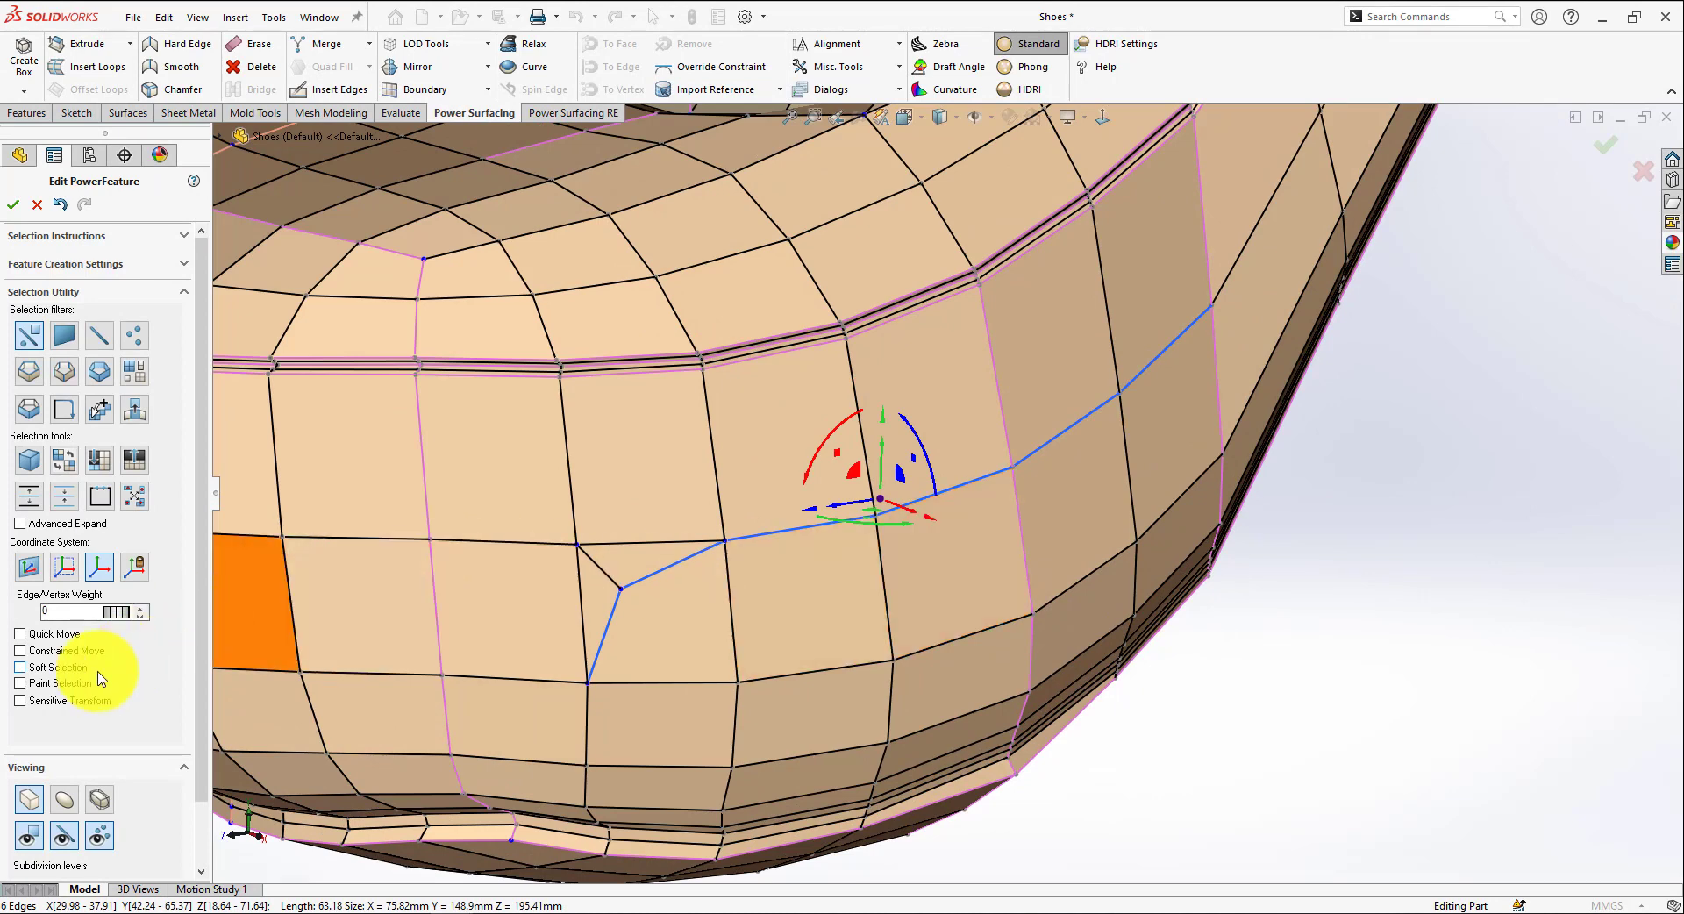
left_click(171, 90)
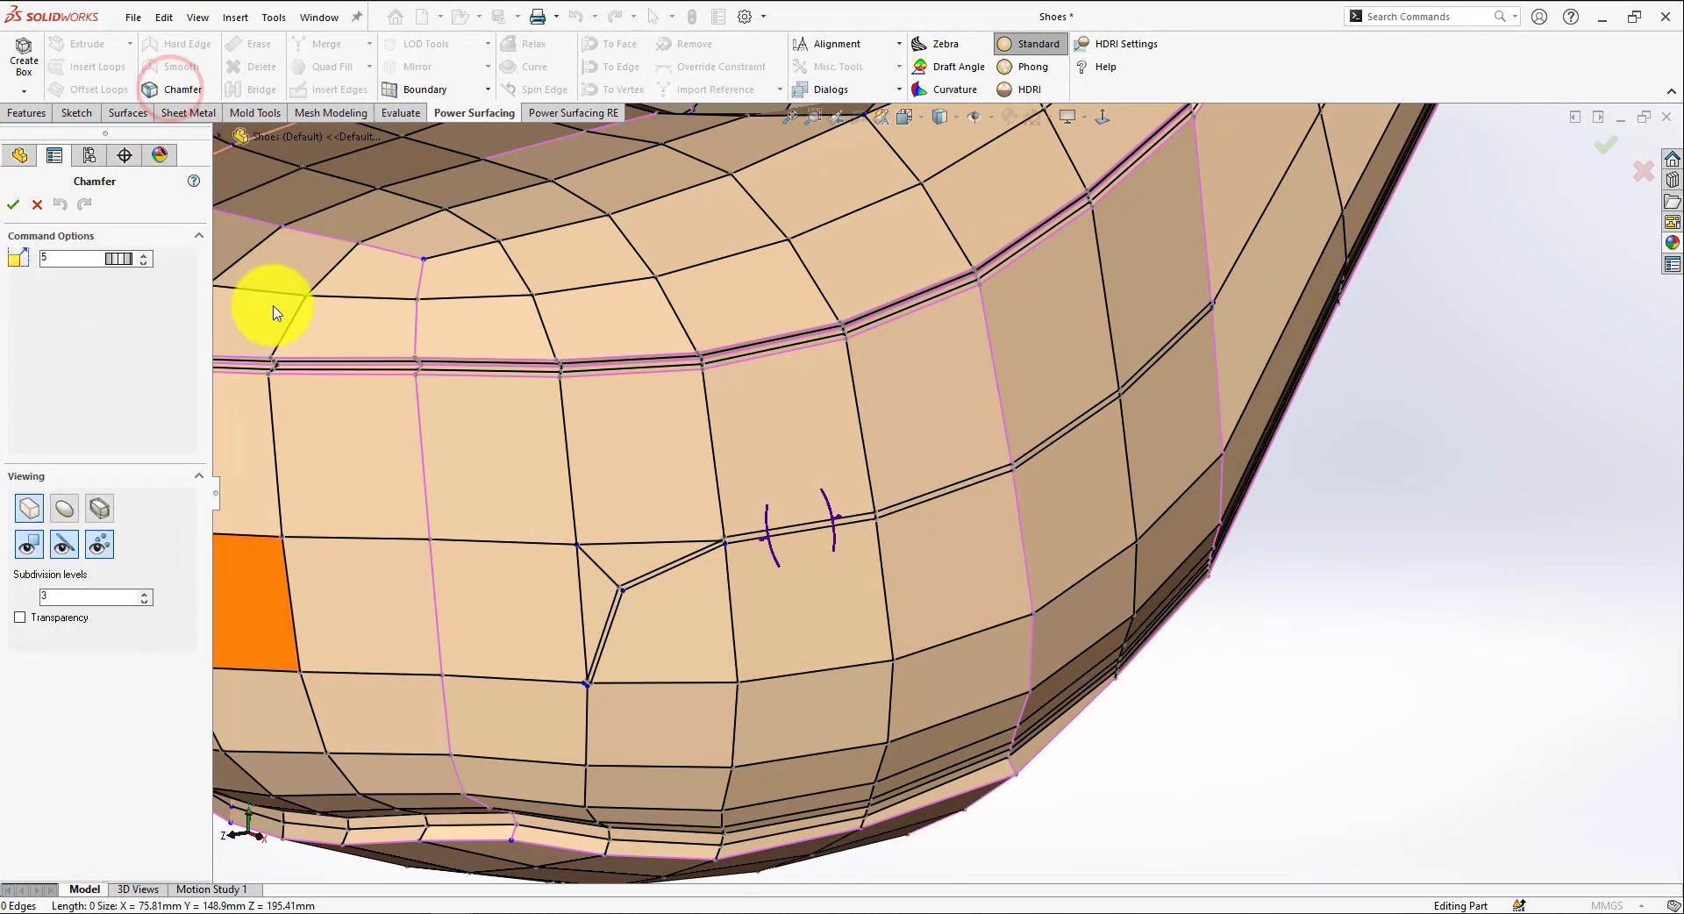
left_click(119, 258)
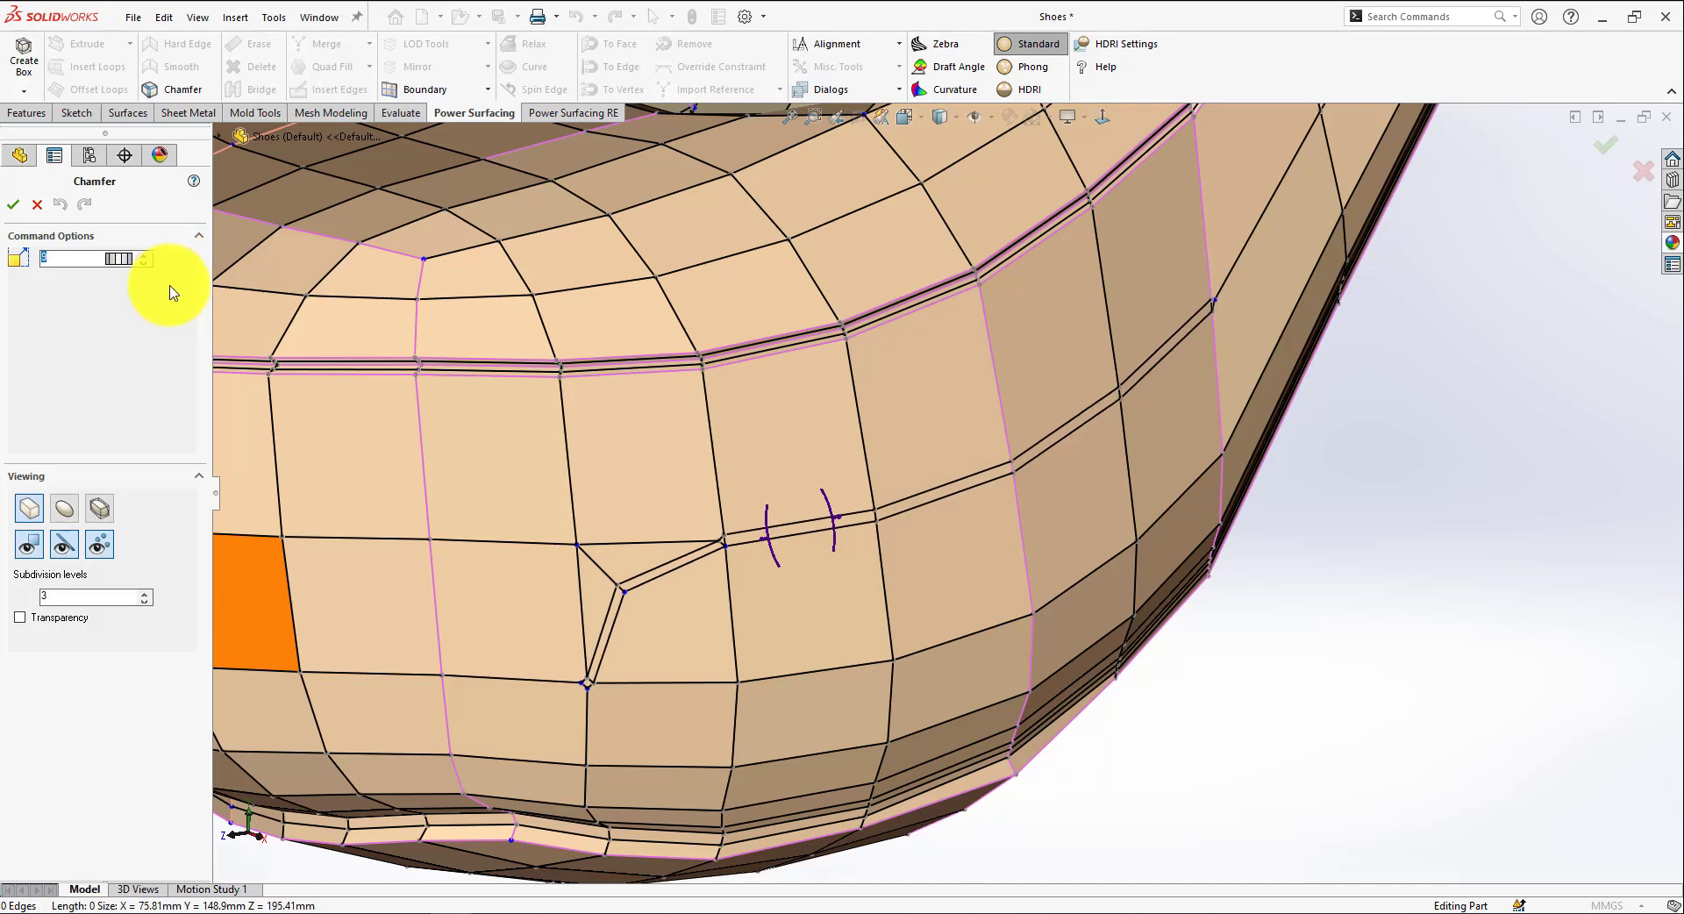
left_click(12, 207)
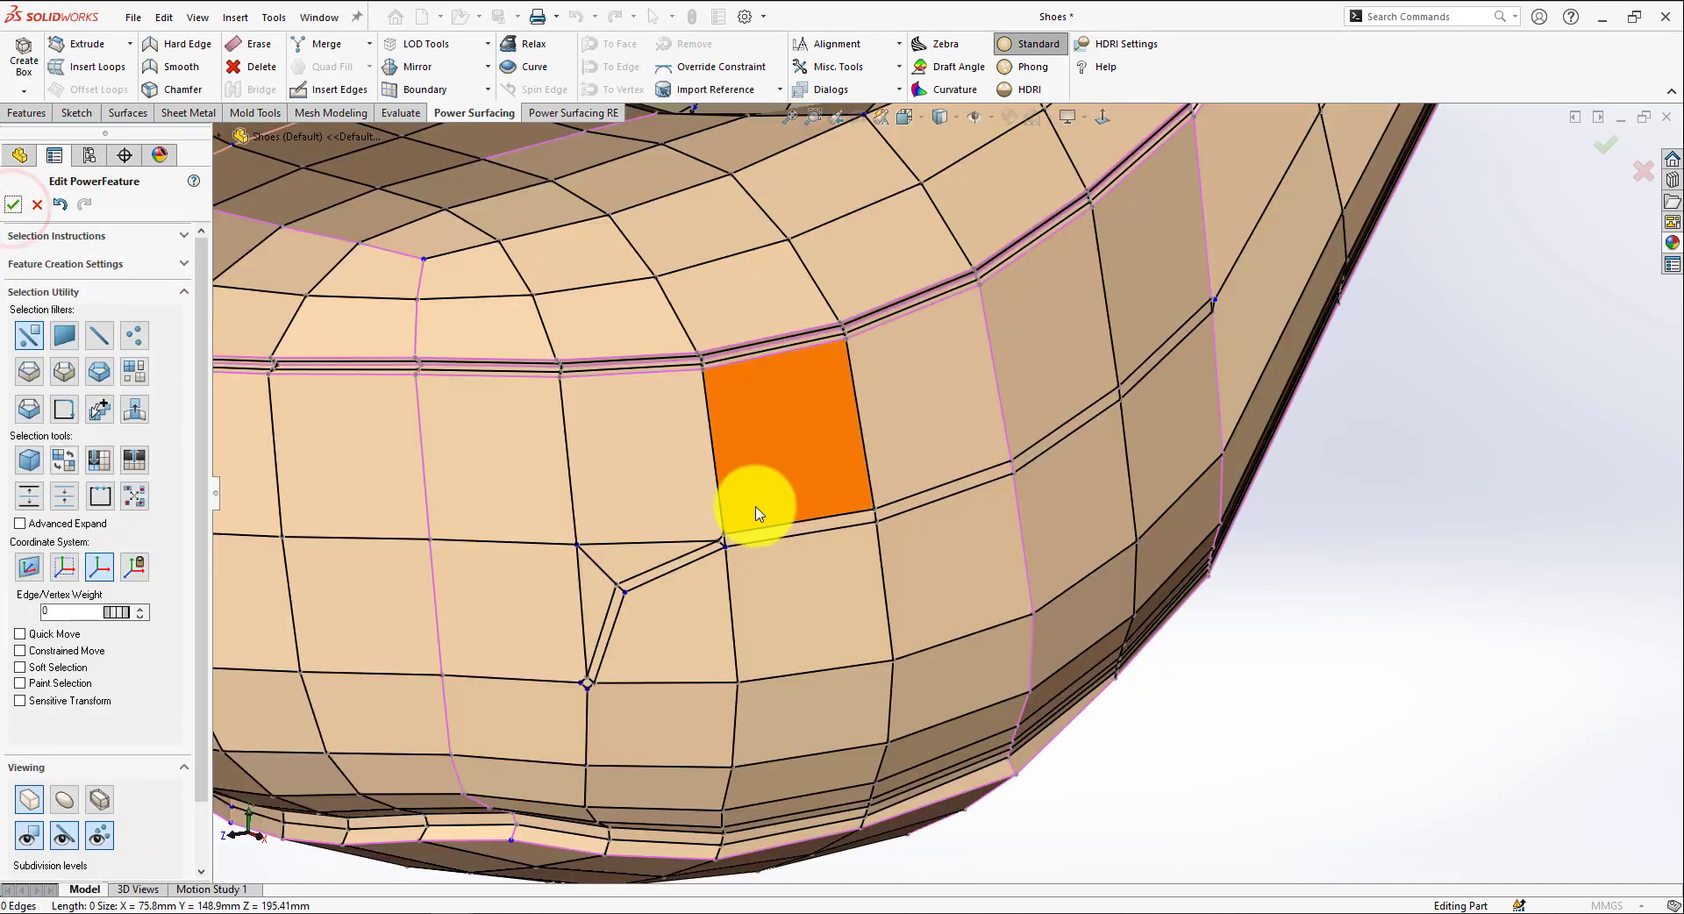
Merge the surplus vertices left by the chamfer at the band's upper bend and at its lower end
scroll(723, 559, "down", 5)
scroll(857, 546, "up", 1)
middle_click_drag(788, 628, 790, 387)
scroll(768, 403, "down", 3)
left_click(769, 386)
left_click(769, 379)
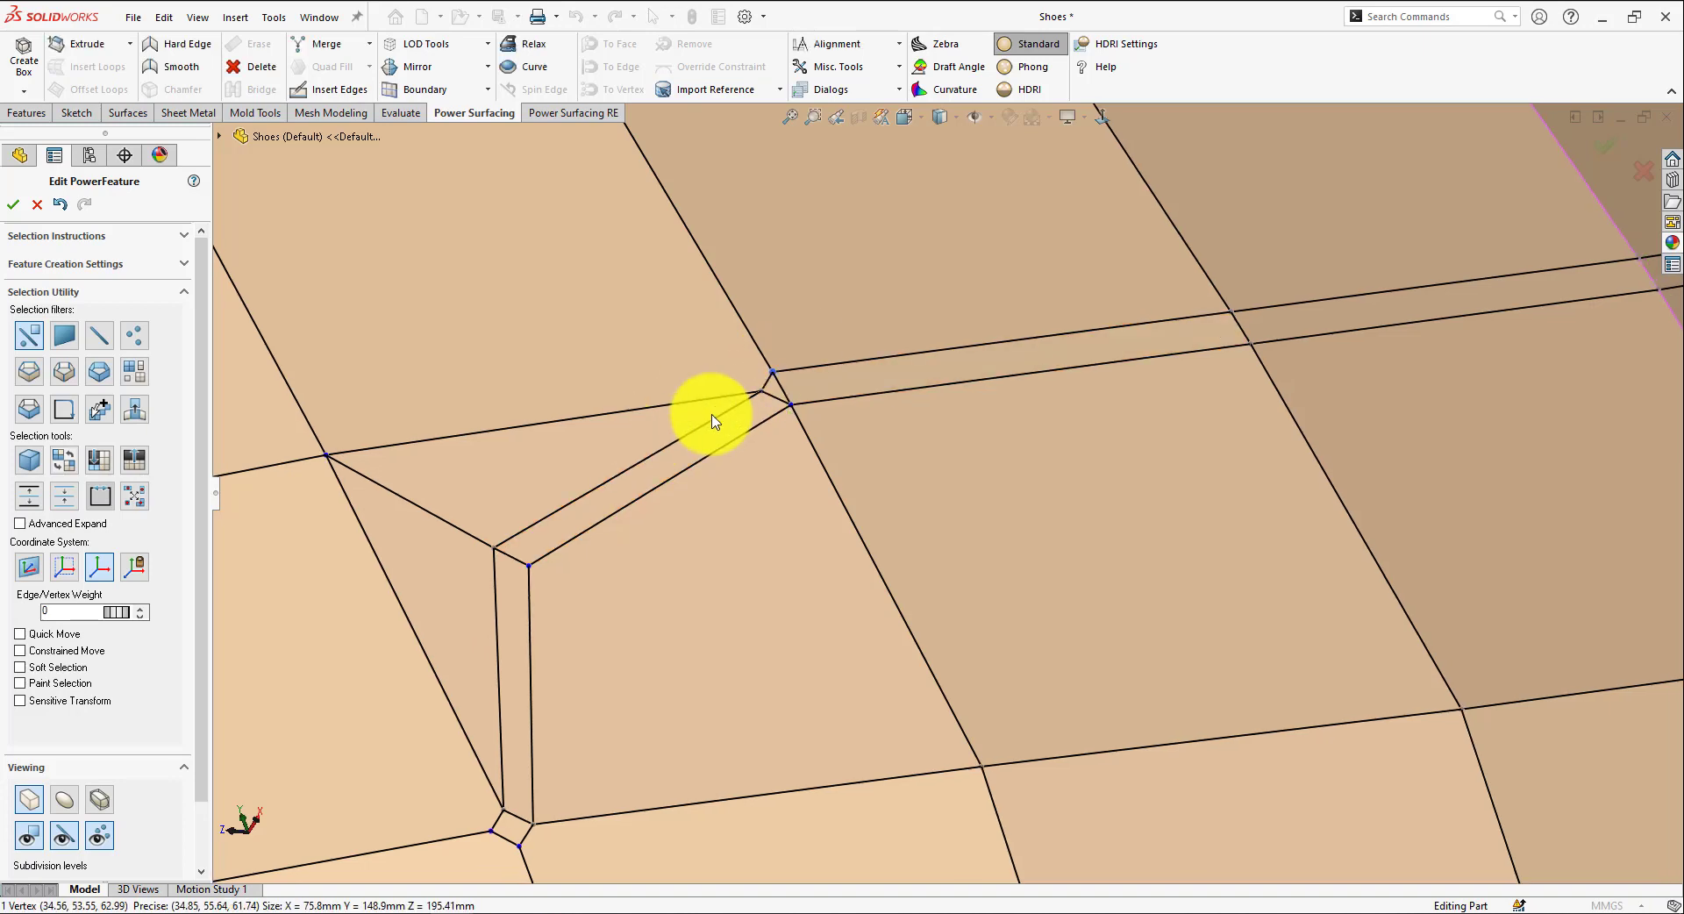
scroll(746, 410, "down", 2)
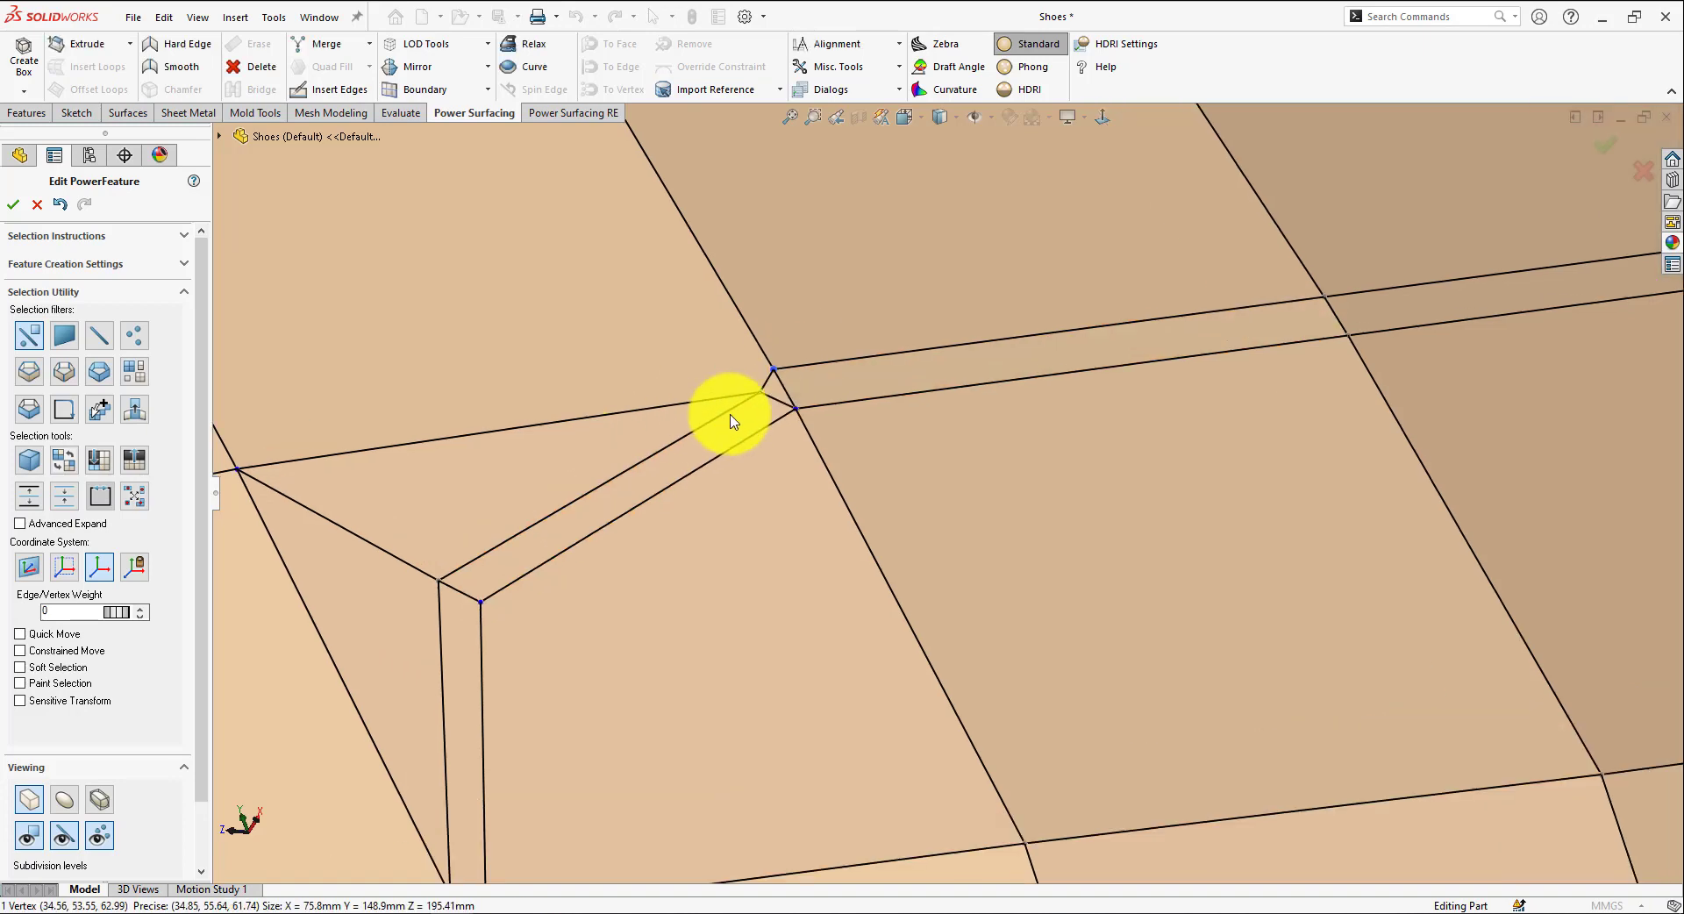
left_click(771, 387)
scroll(777, 458, "up", 3)
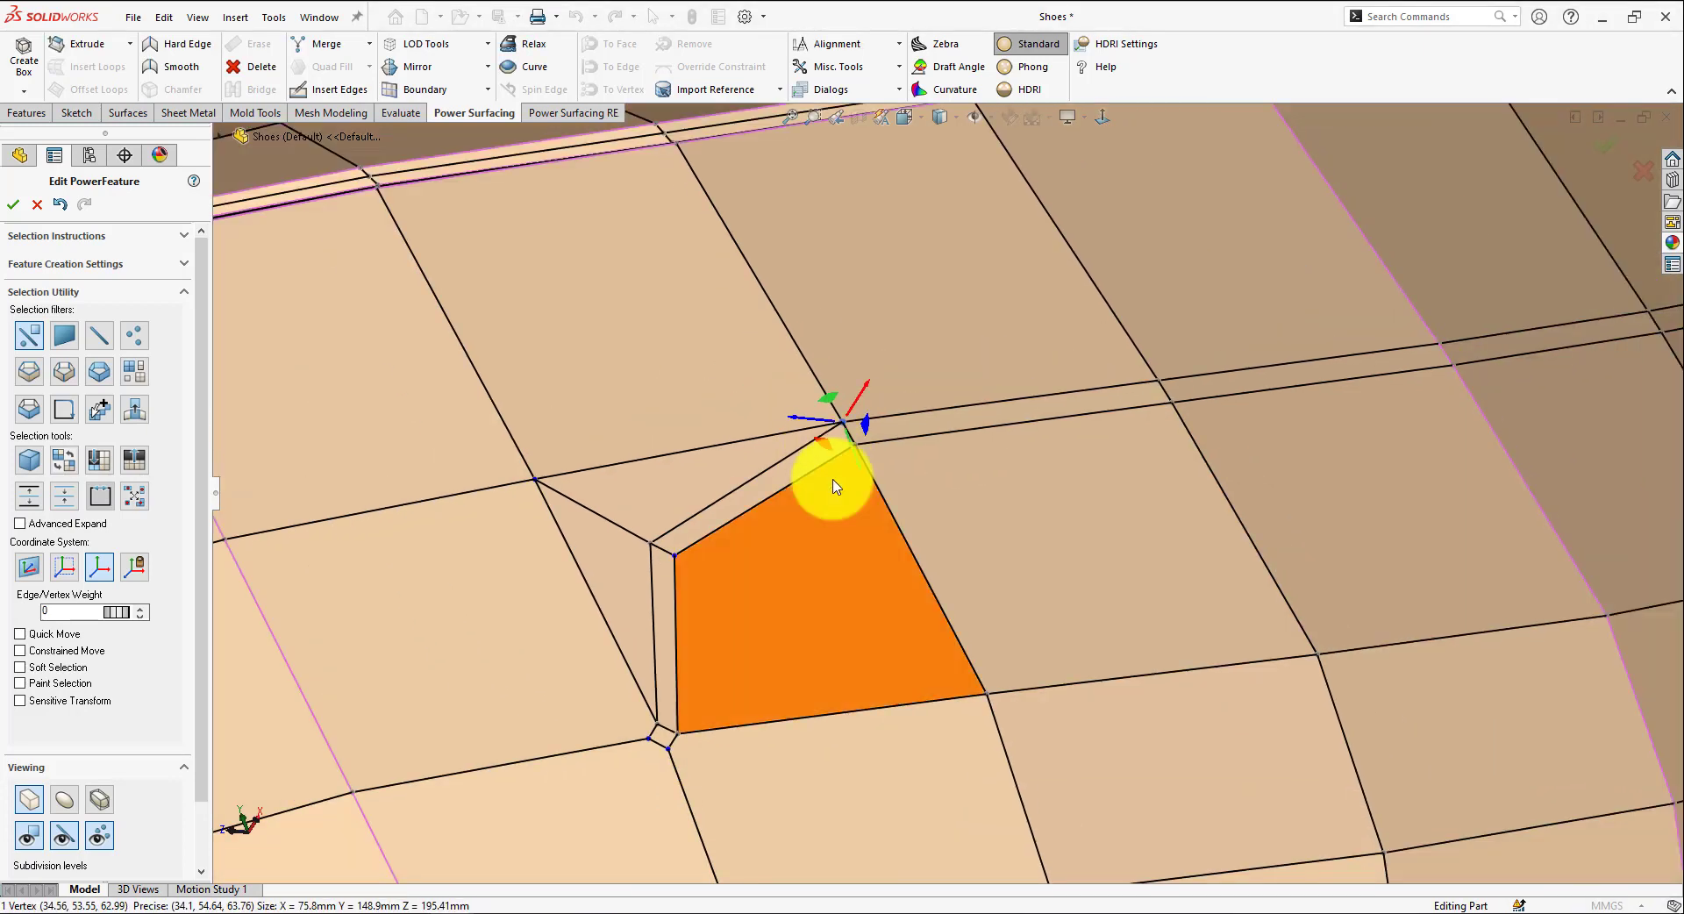
left_click(653, 752)
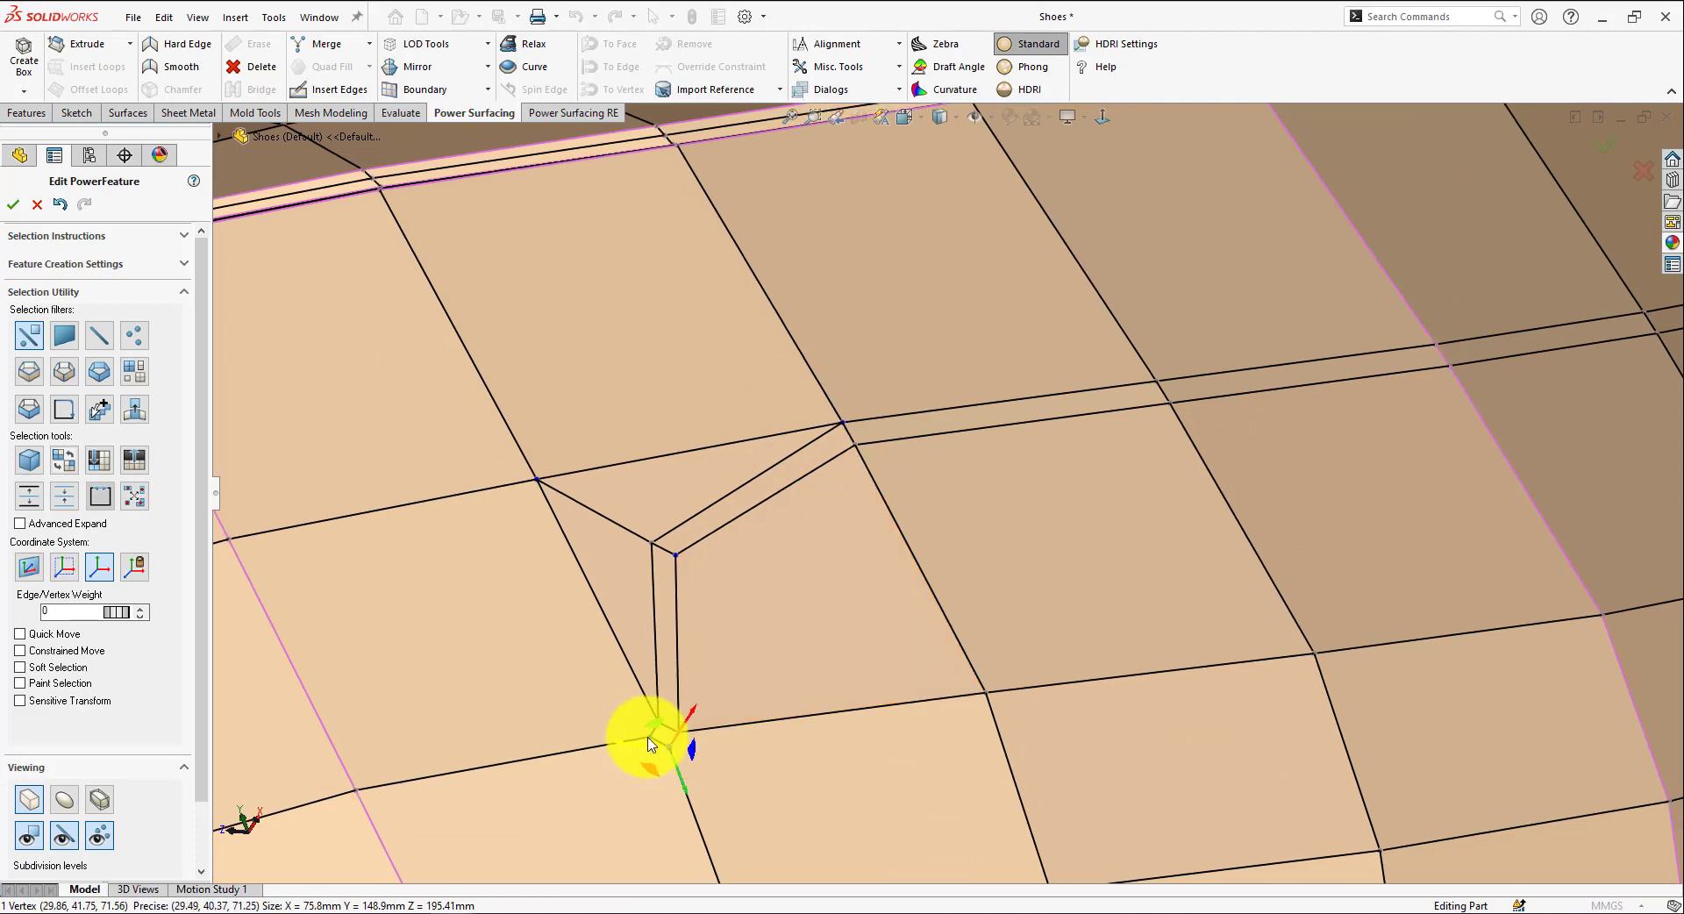
left_click(654, 737)
scroll(672, 624, "up", 5)
left_click(1605, 684)
Insert an edge loop along the centre of the new narrow band on the forefoot's side
scroll(1541, 437, "down", 7)
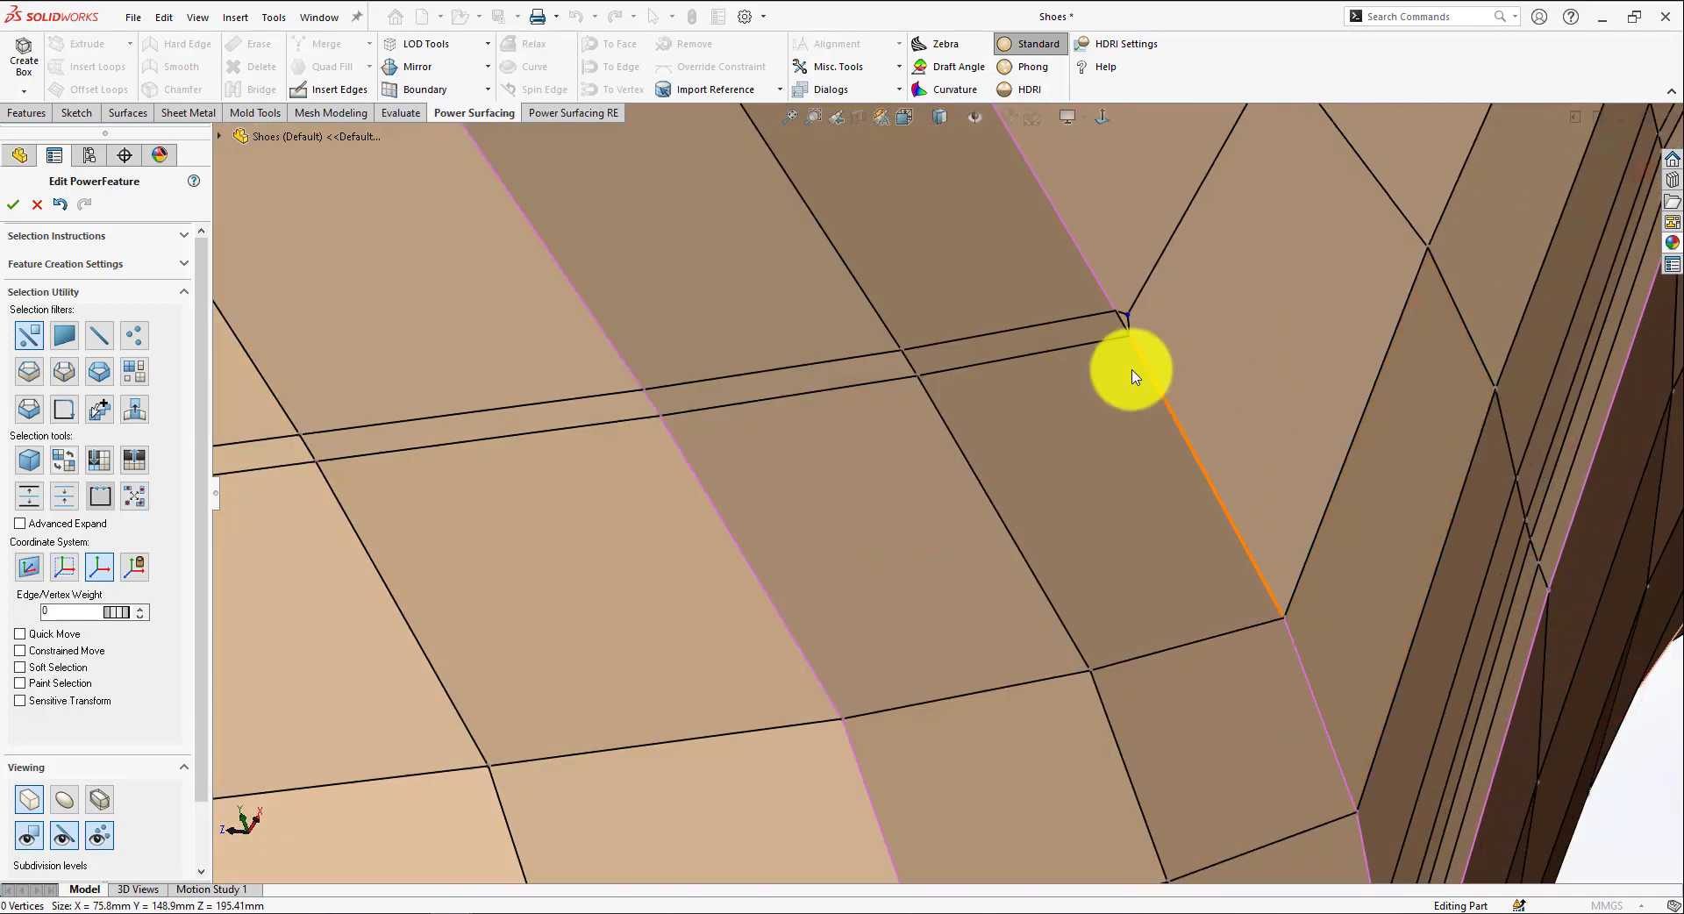
middle_click_drag(1117, 372, 1063, 419)
scroll(1063, 419, "up", 5)
scroll(617, 526, "down", 5)
scroll(620, 498, "up", 6)
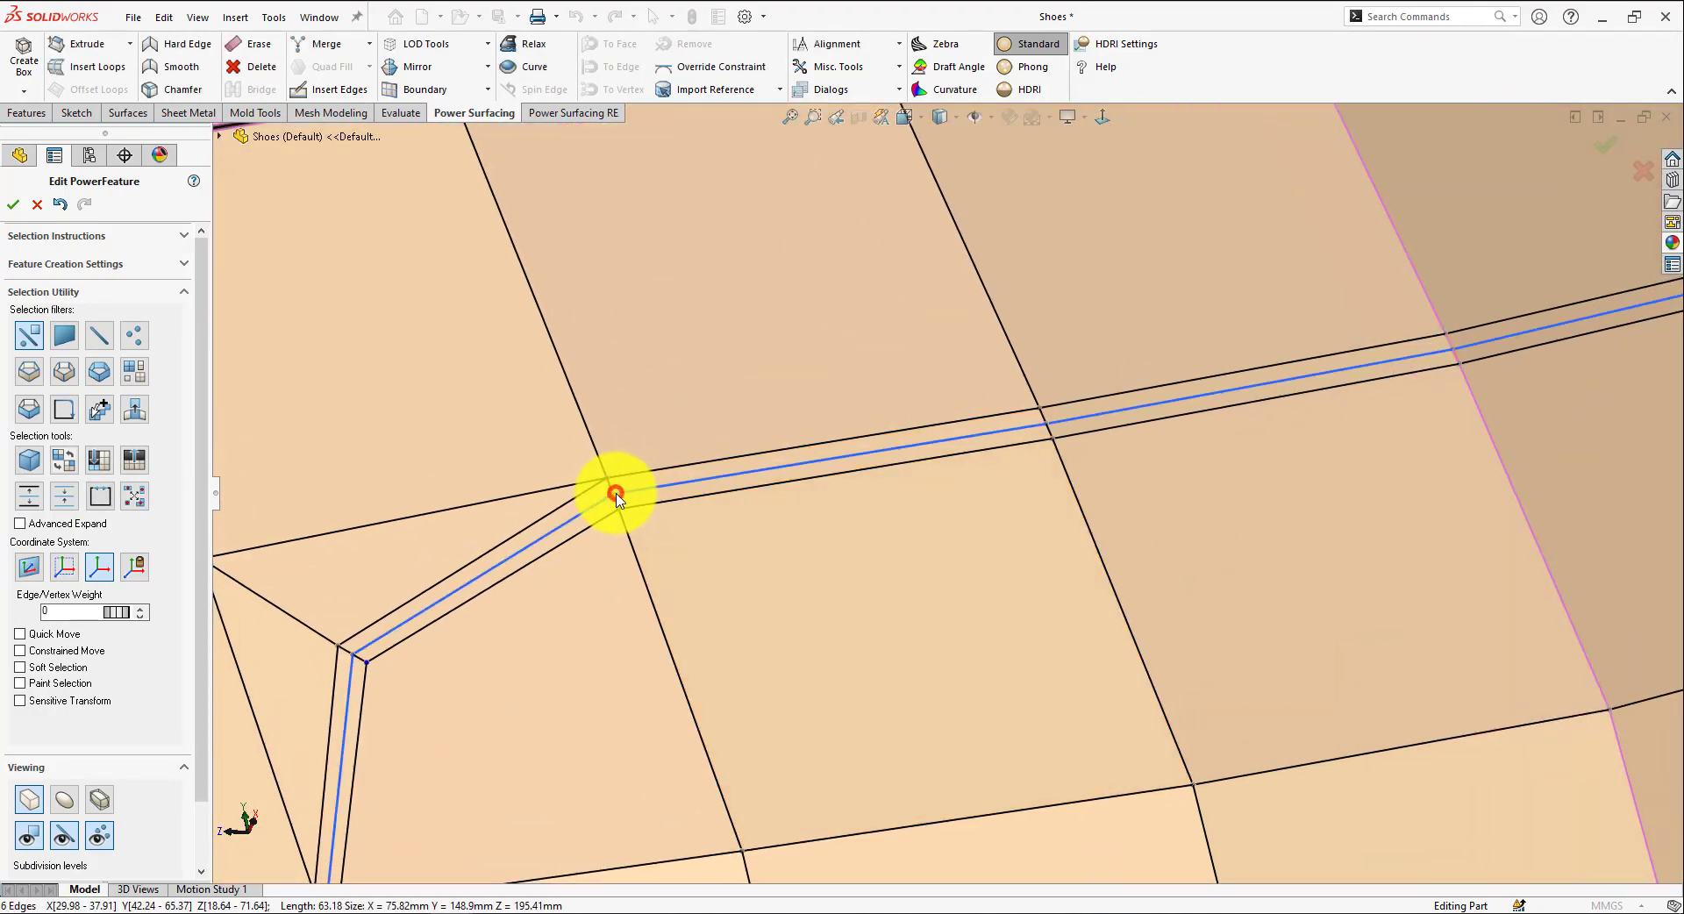
scroll(1282, 405, "down", 7)
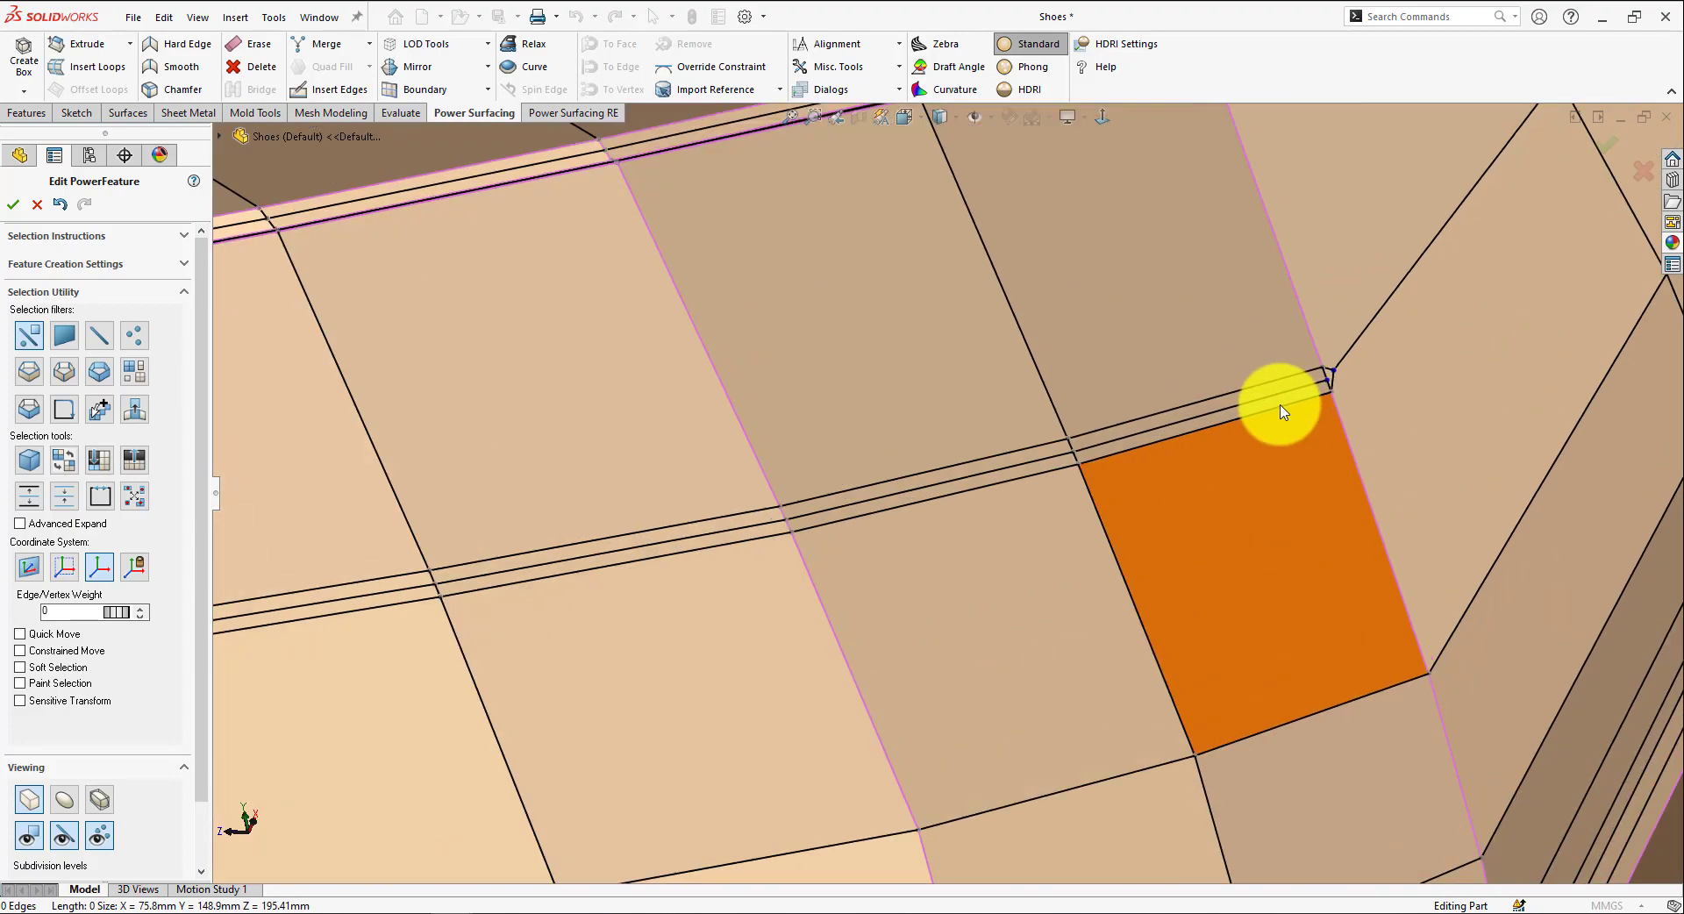
scroll(936, 526, "up", 5)
scroll(604, 546, "up", 3)
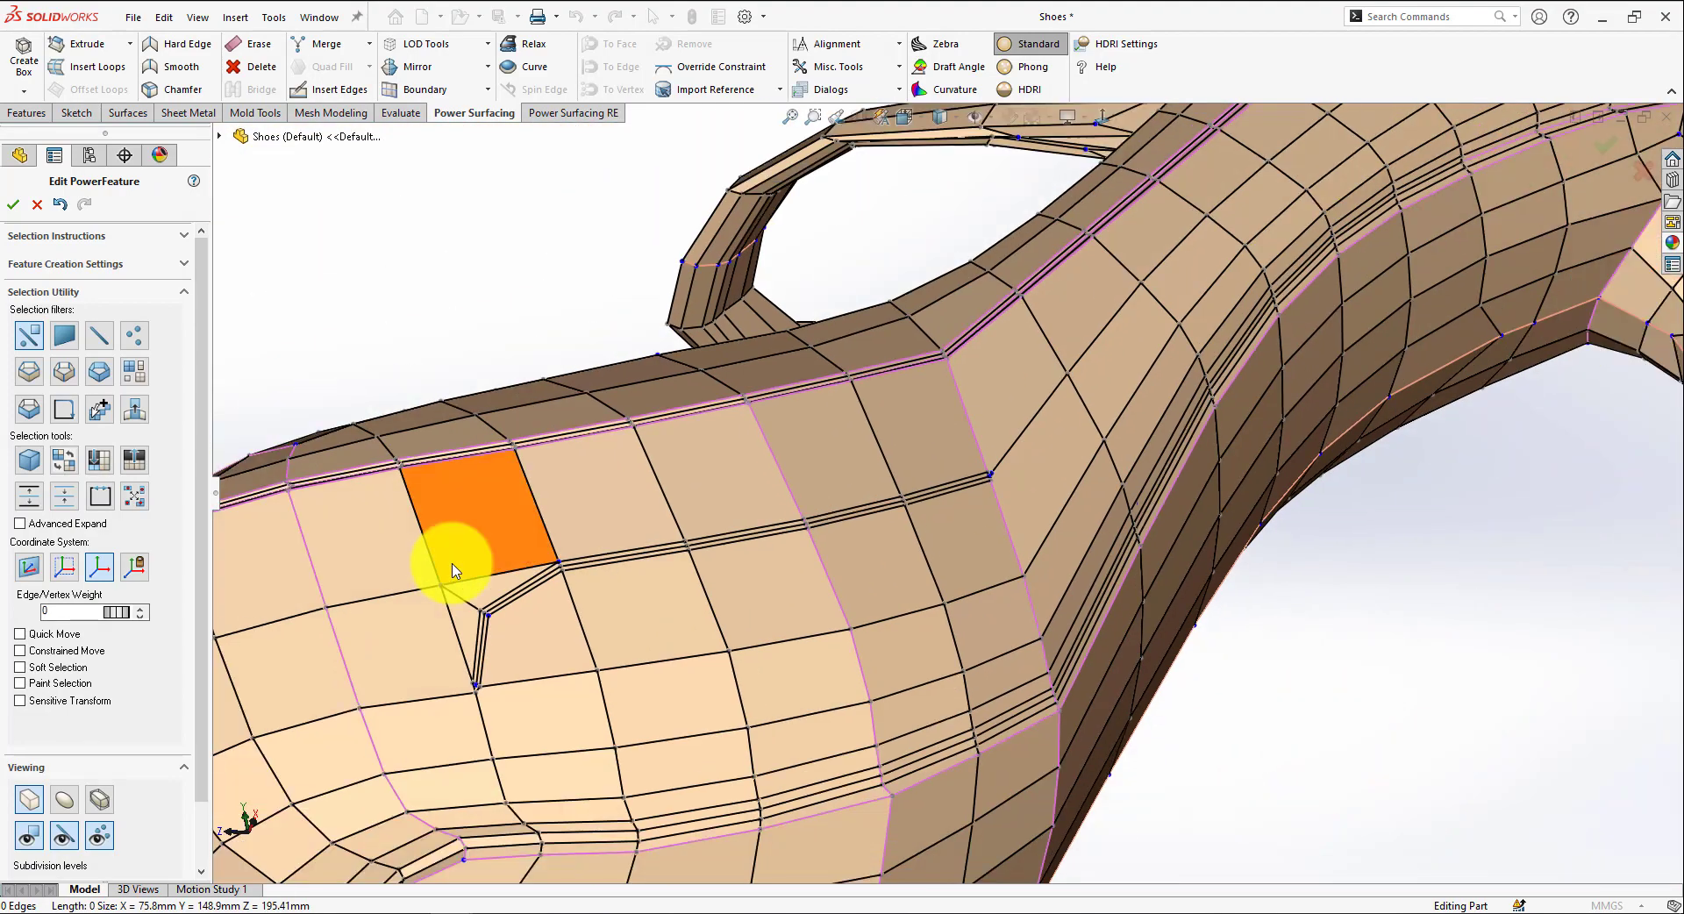
scroll(448, 566, "down", 4)
right_click(939, 591)
left_click(1000, 592)
left_click(919, 534)
left_click(934, 521, "ctrl")
left_click(948, 508, "ctrl")
left_click(584, 699, "ctrl")
left_click(564, 701, "ctrl")
scroll(614, 715, "up", 5)
left_click(1492, 688)
Insert an edge connecting the lower end of the band's centre loop to the corner vertex just below it
scroll(786, 630, "down", 5)
scroll(807, 636, "down", 3)
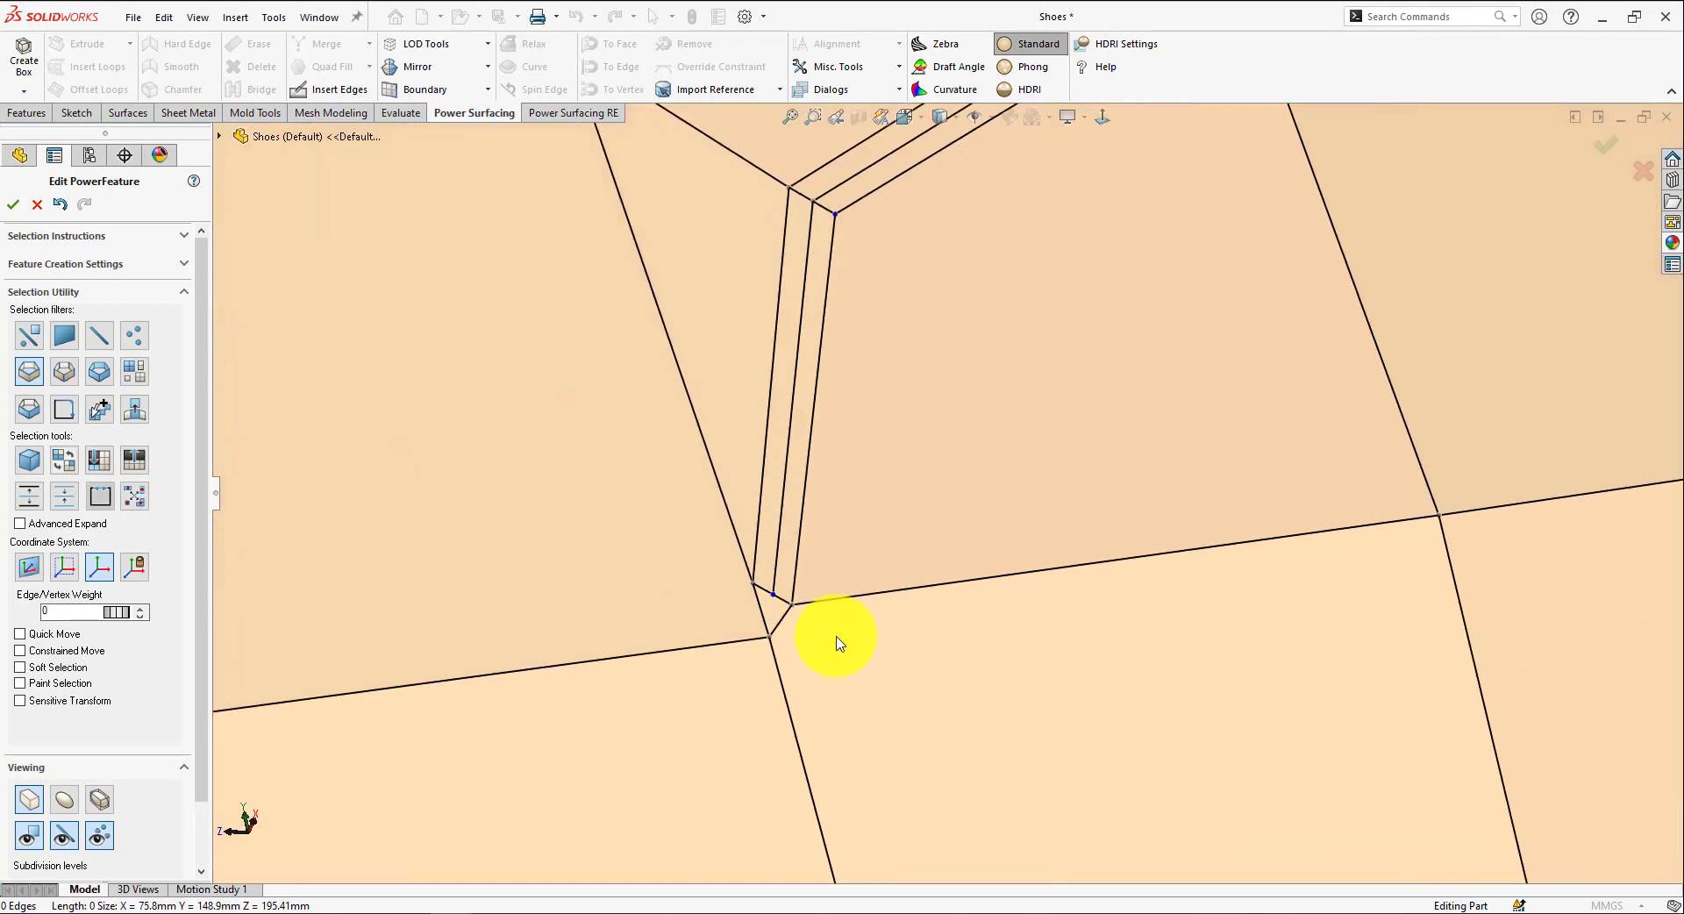
left_click(314, 87)
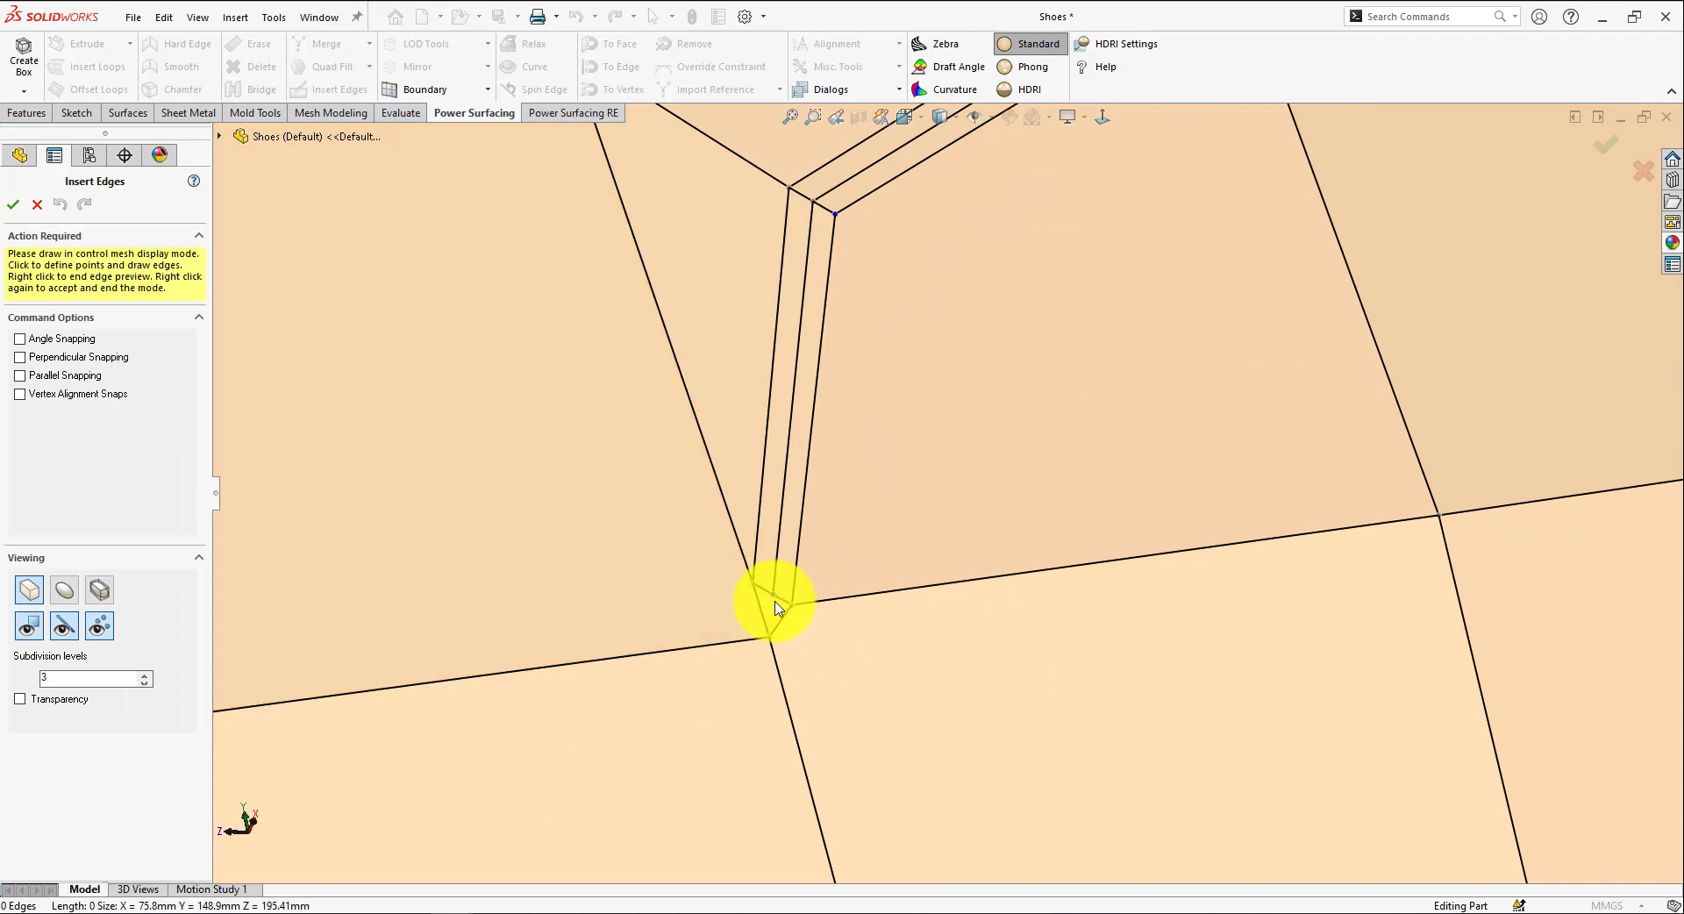
left_click(774, 598)
right_click(798, 611)
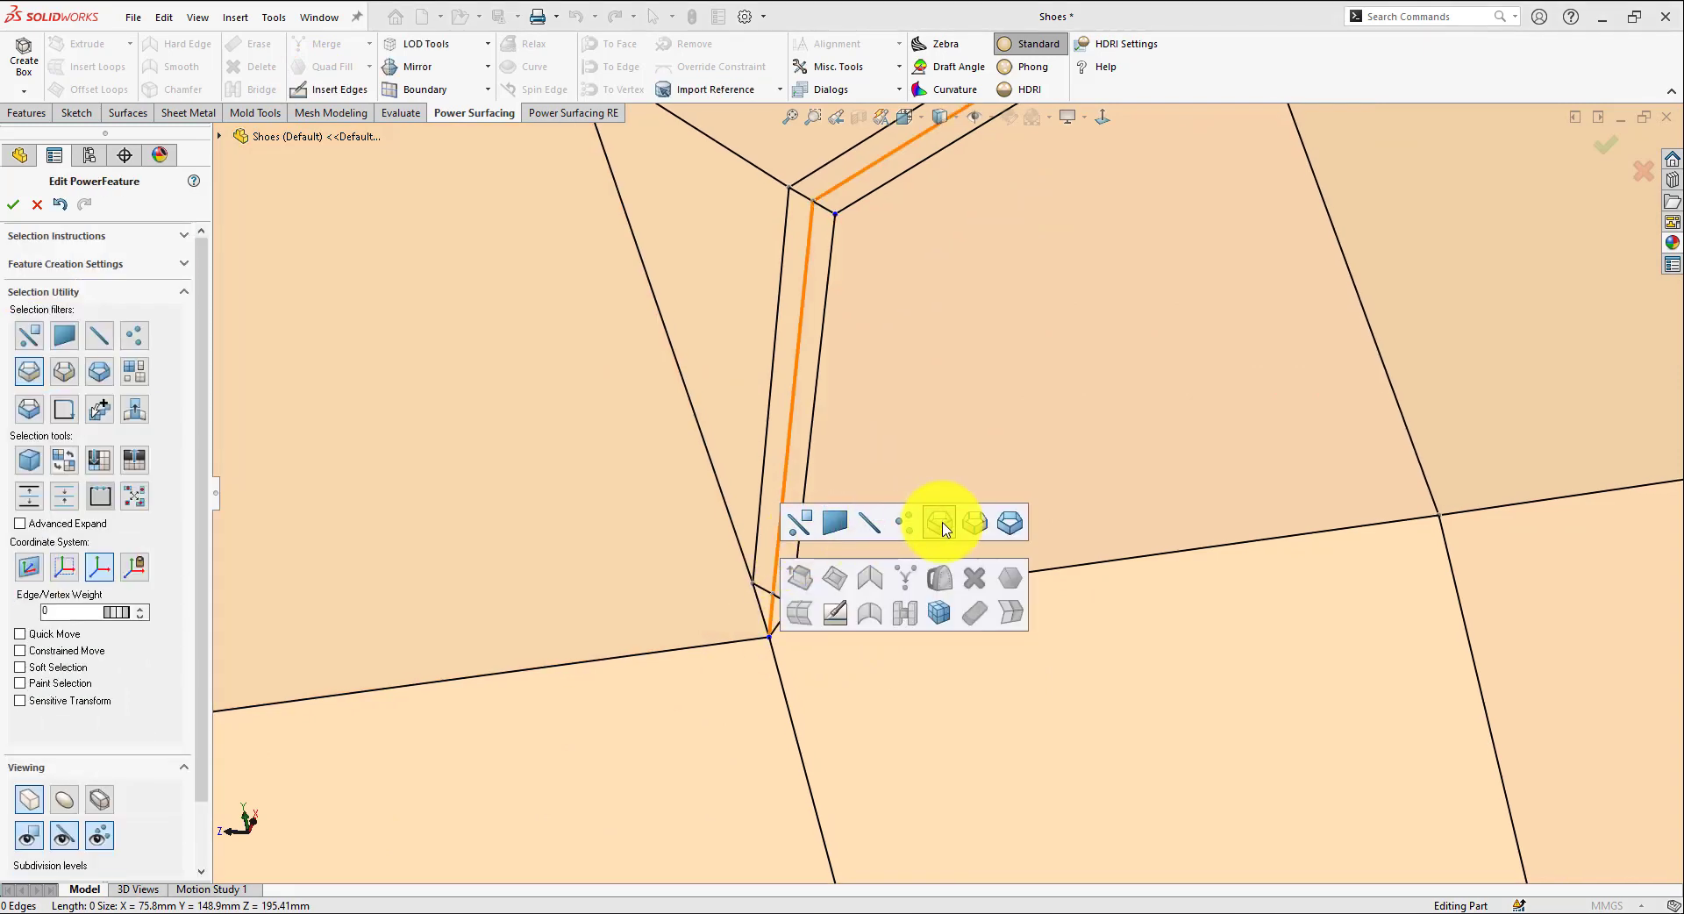
Set the edge weight of the forefoot band's three parallel edge lines and their end edges to 46
left_click(768, 621)
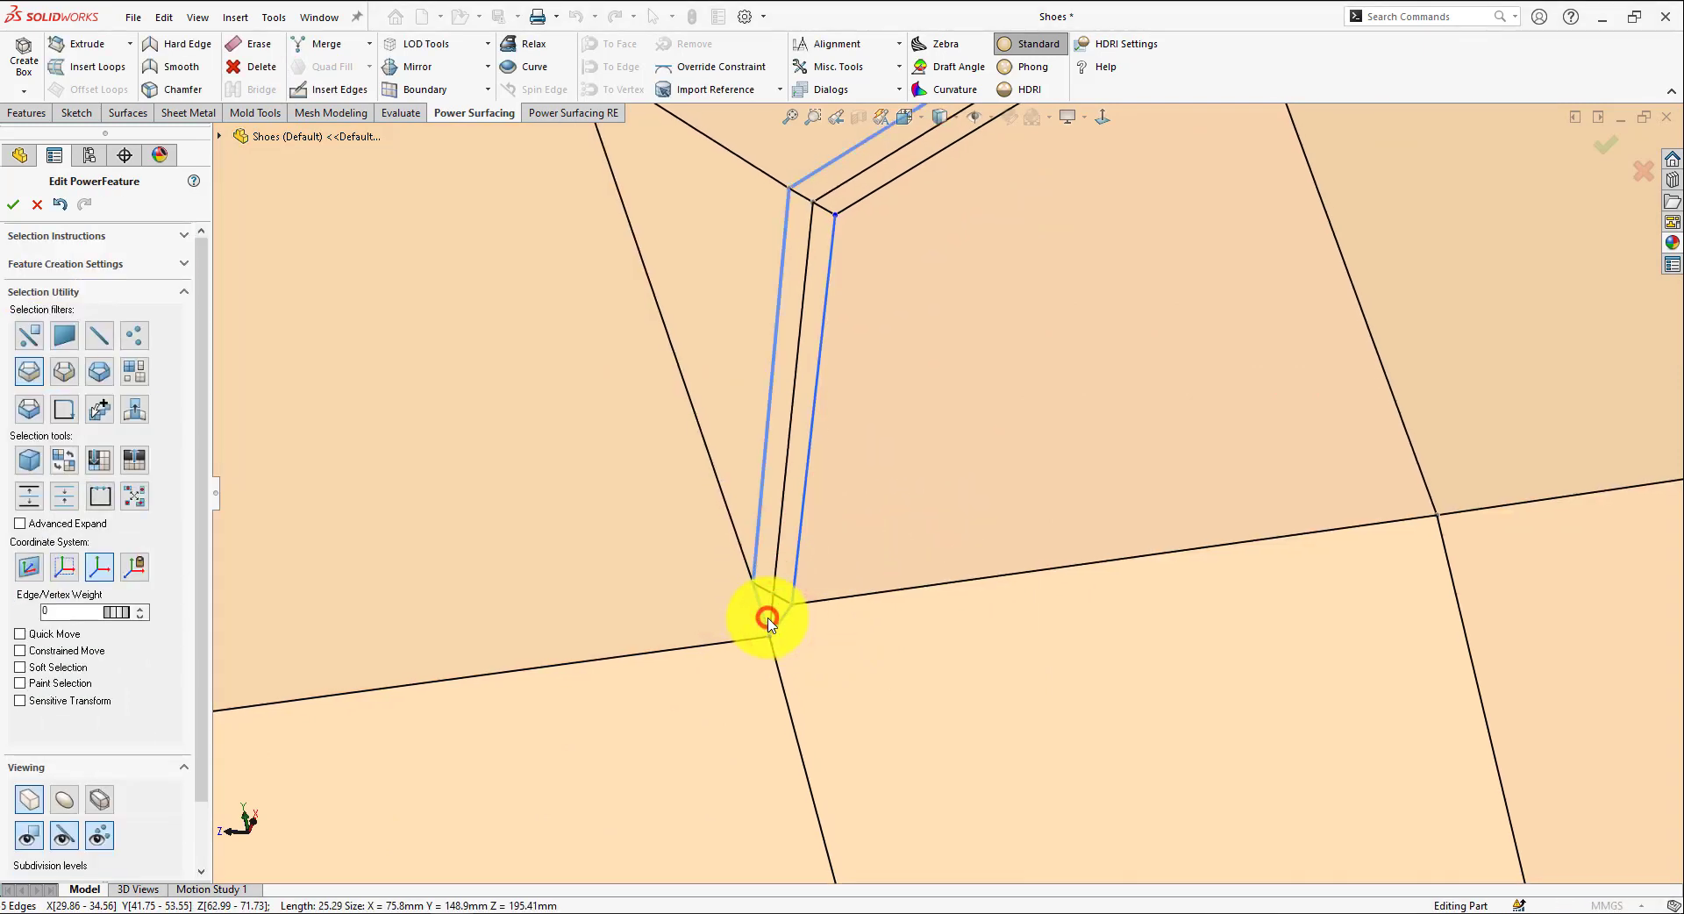
left_click(769, 573, "shift")
scroll(908, 526, "up", 8)
scroll(1466, 353, "down", 3)
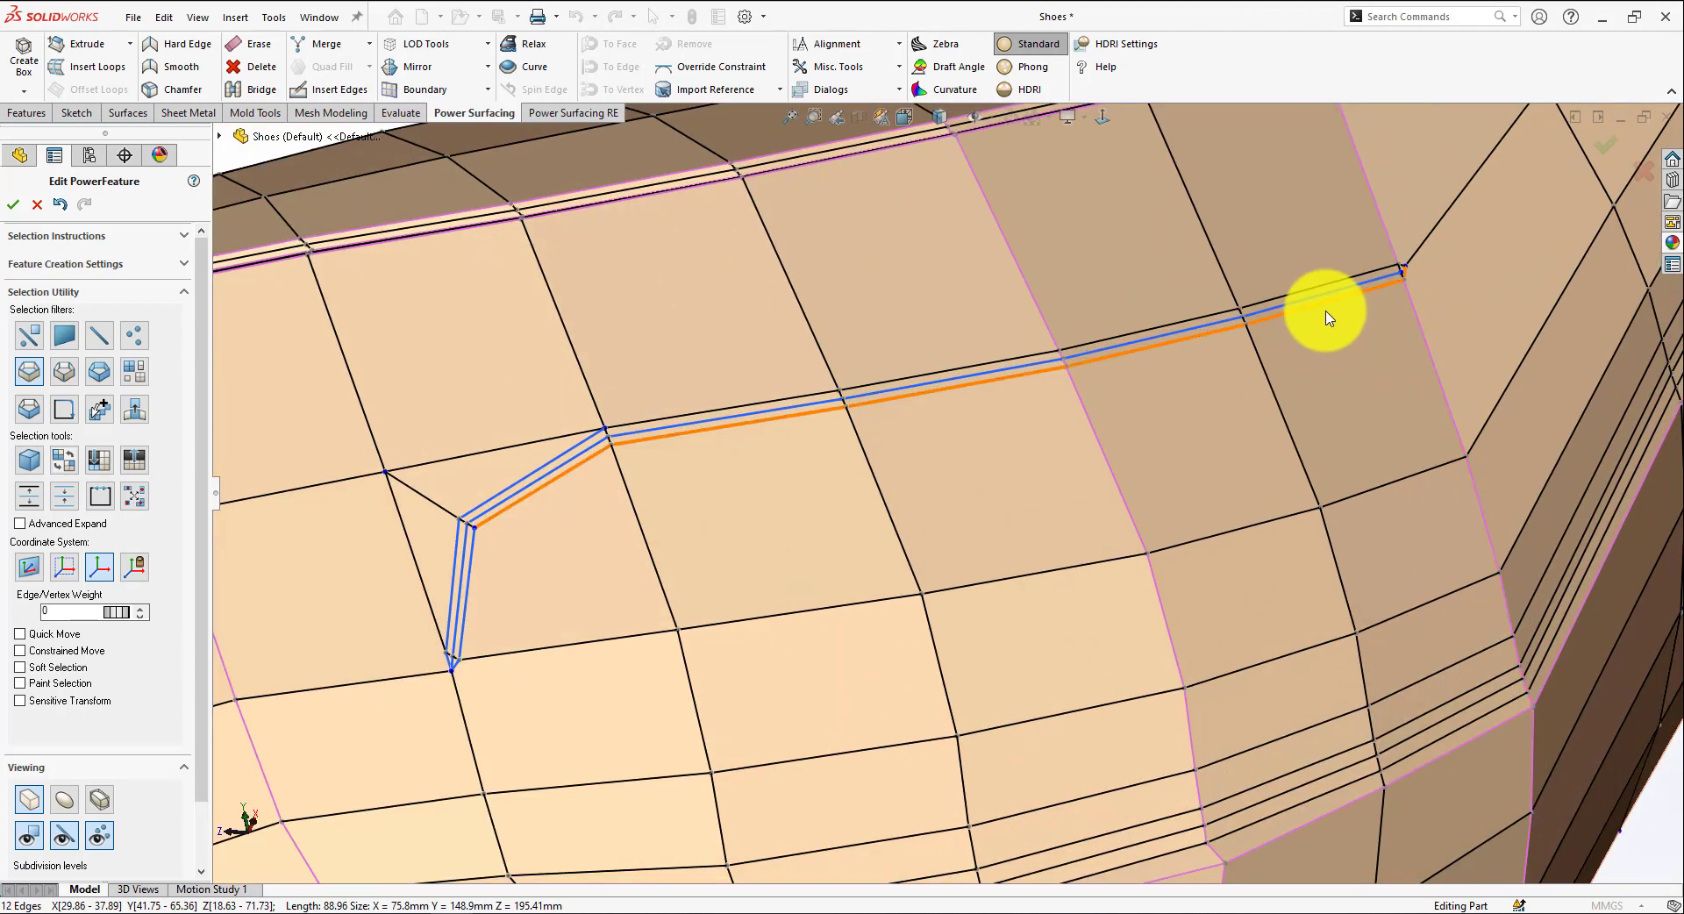
left_click(1333, 299, "shift")
left_click(1335, 279)
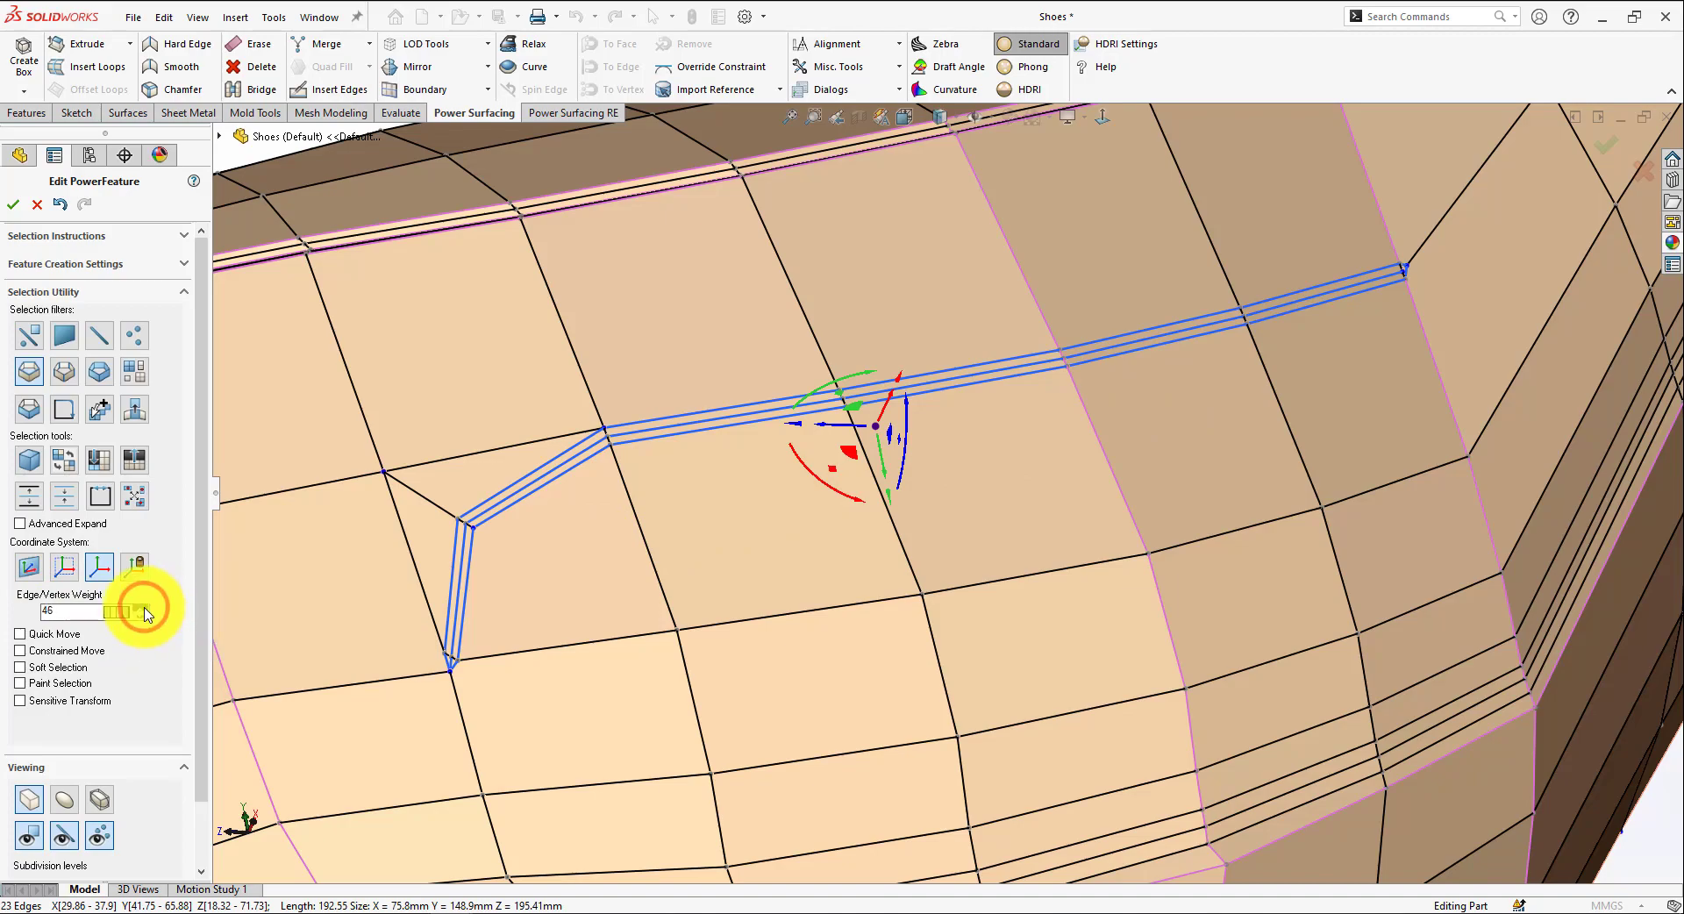
Push the forefoot band's six centre edges inward by about 0.36 mm to form a groove
middle_click_drag(1138, 362, 932, 444)
left_click(773, 427)
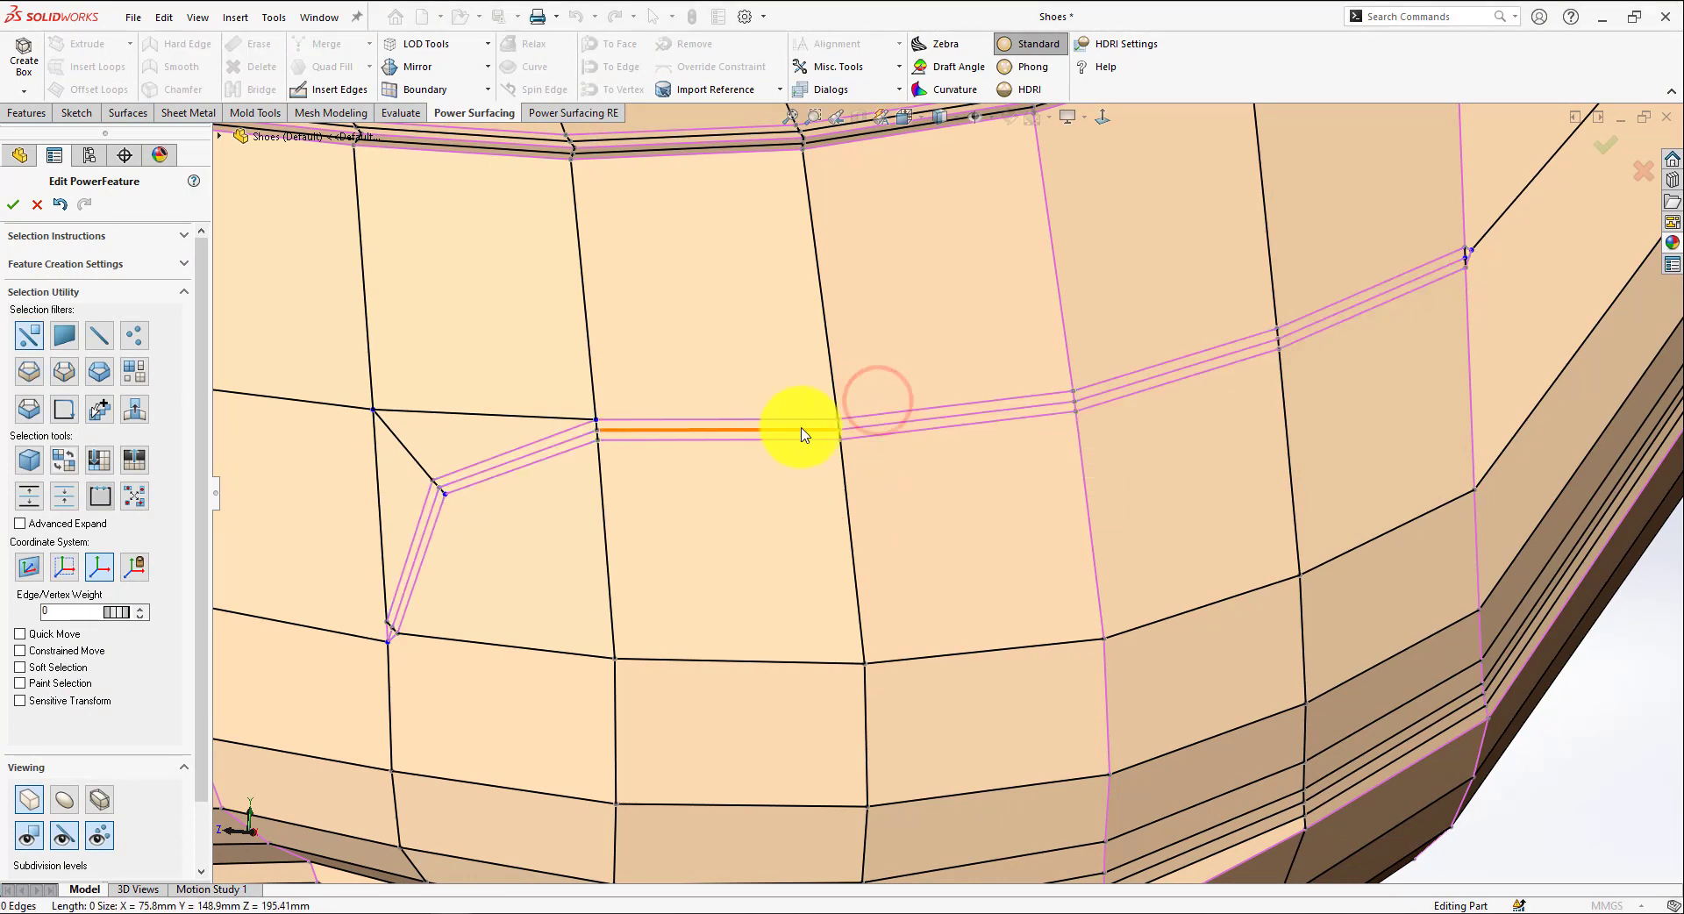
left_click(476, 472, "ctrl")
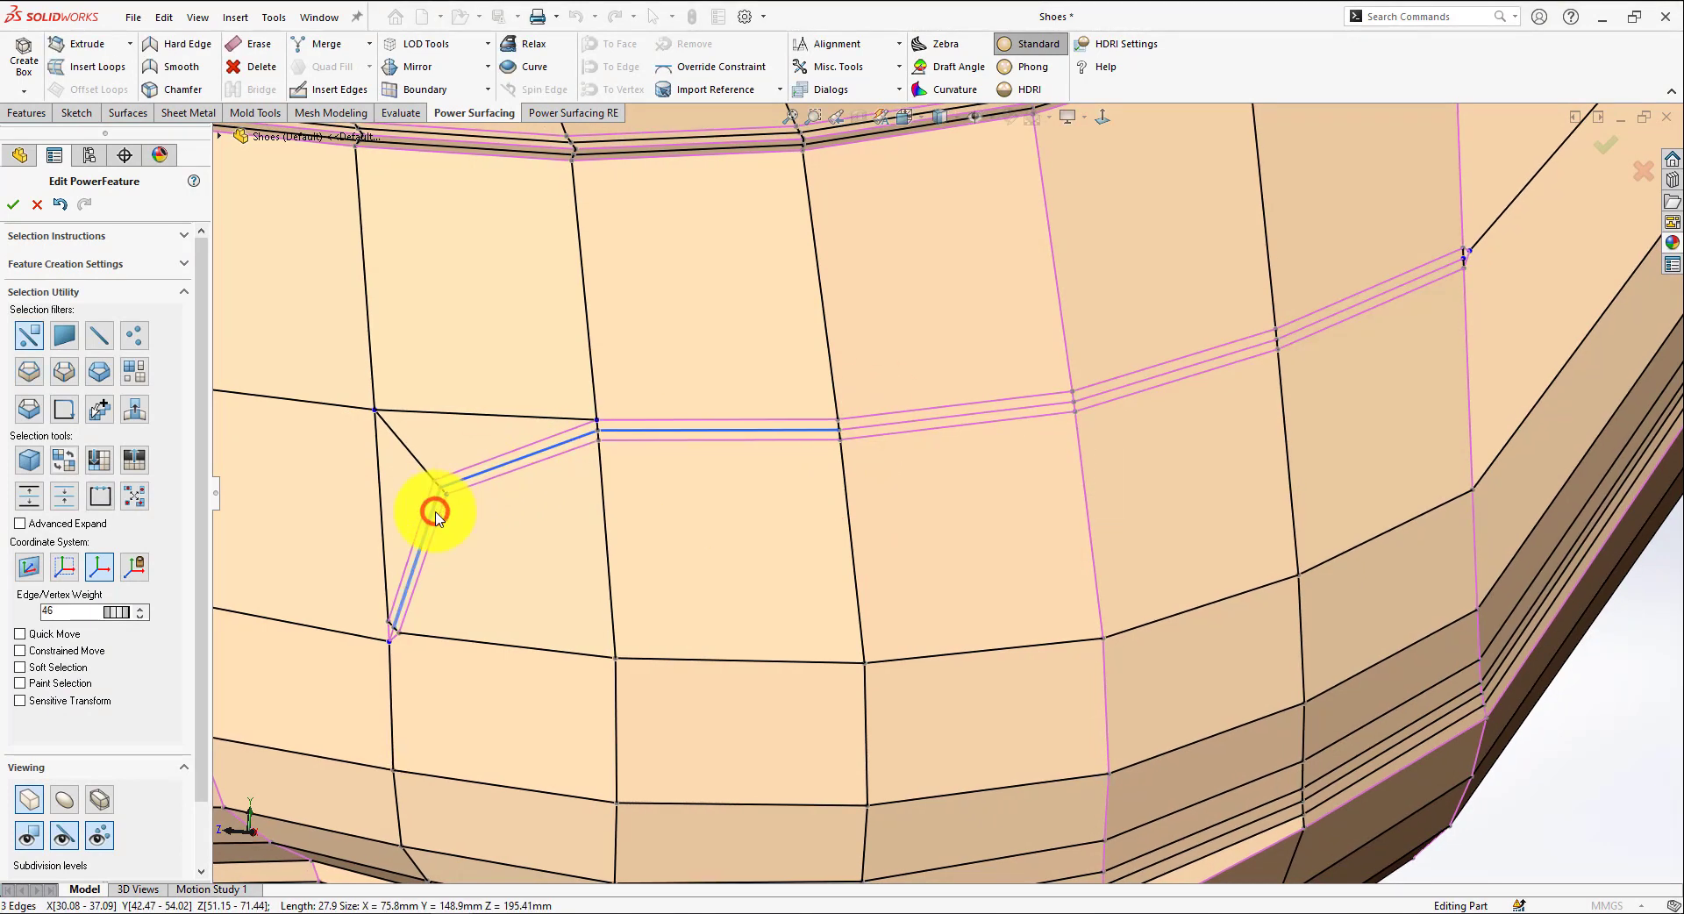
scroll(382, 635, "down", 7)
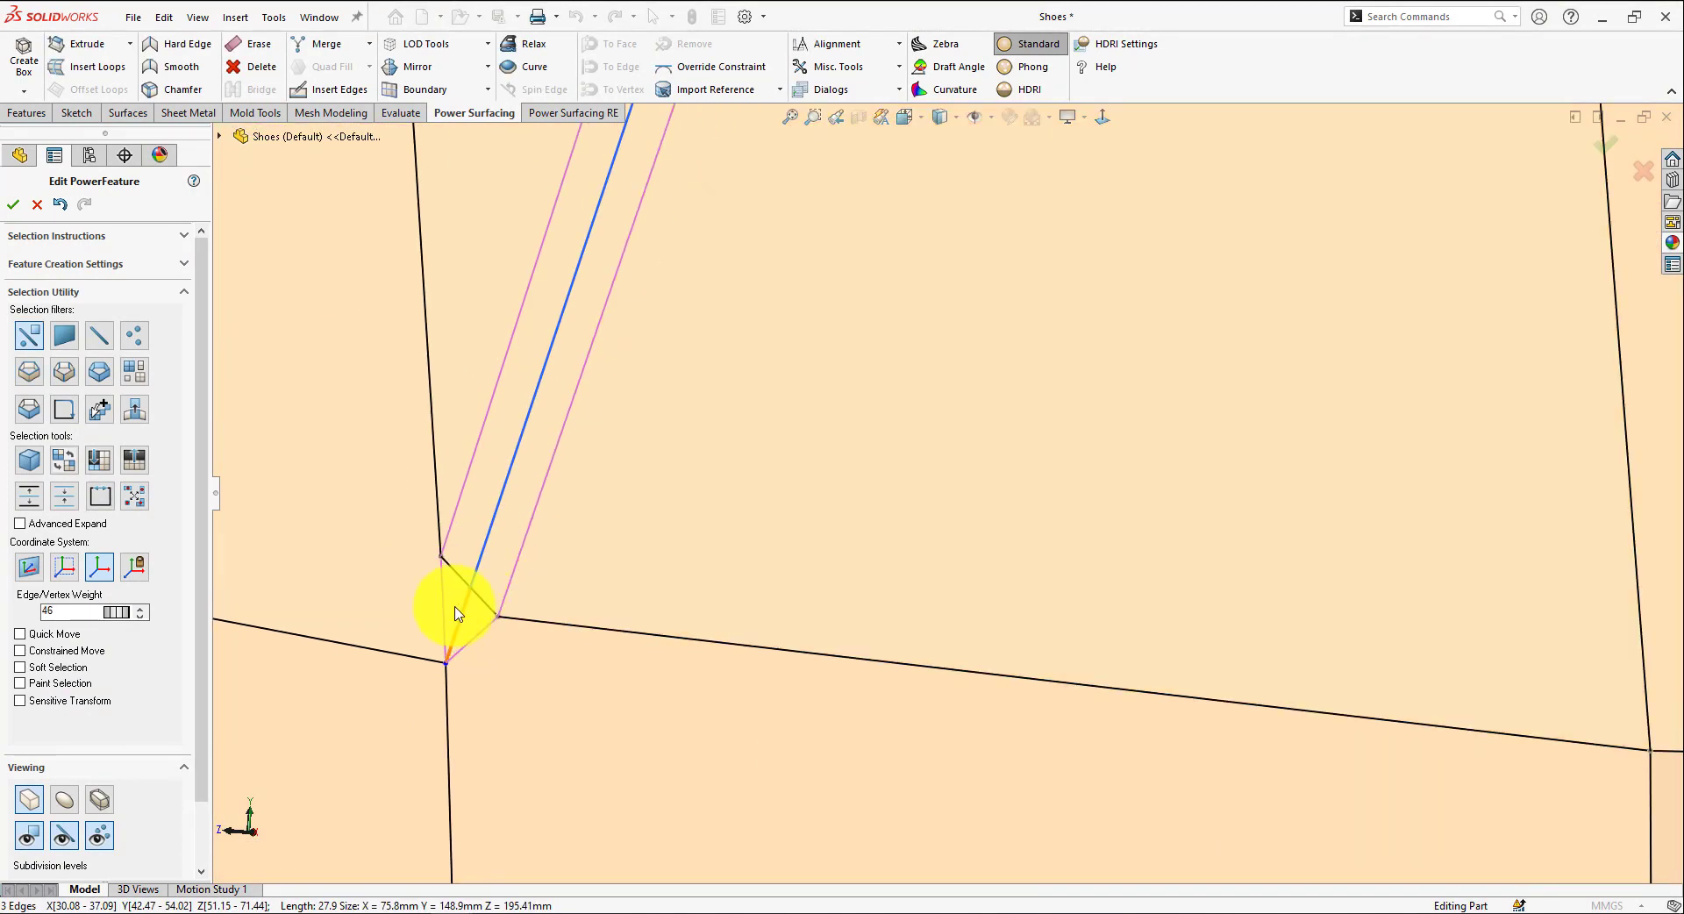
scroll(1324, 376, "up", 5)
scroll(1091, 402, "down", 4)
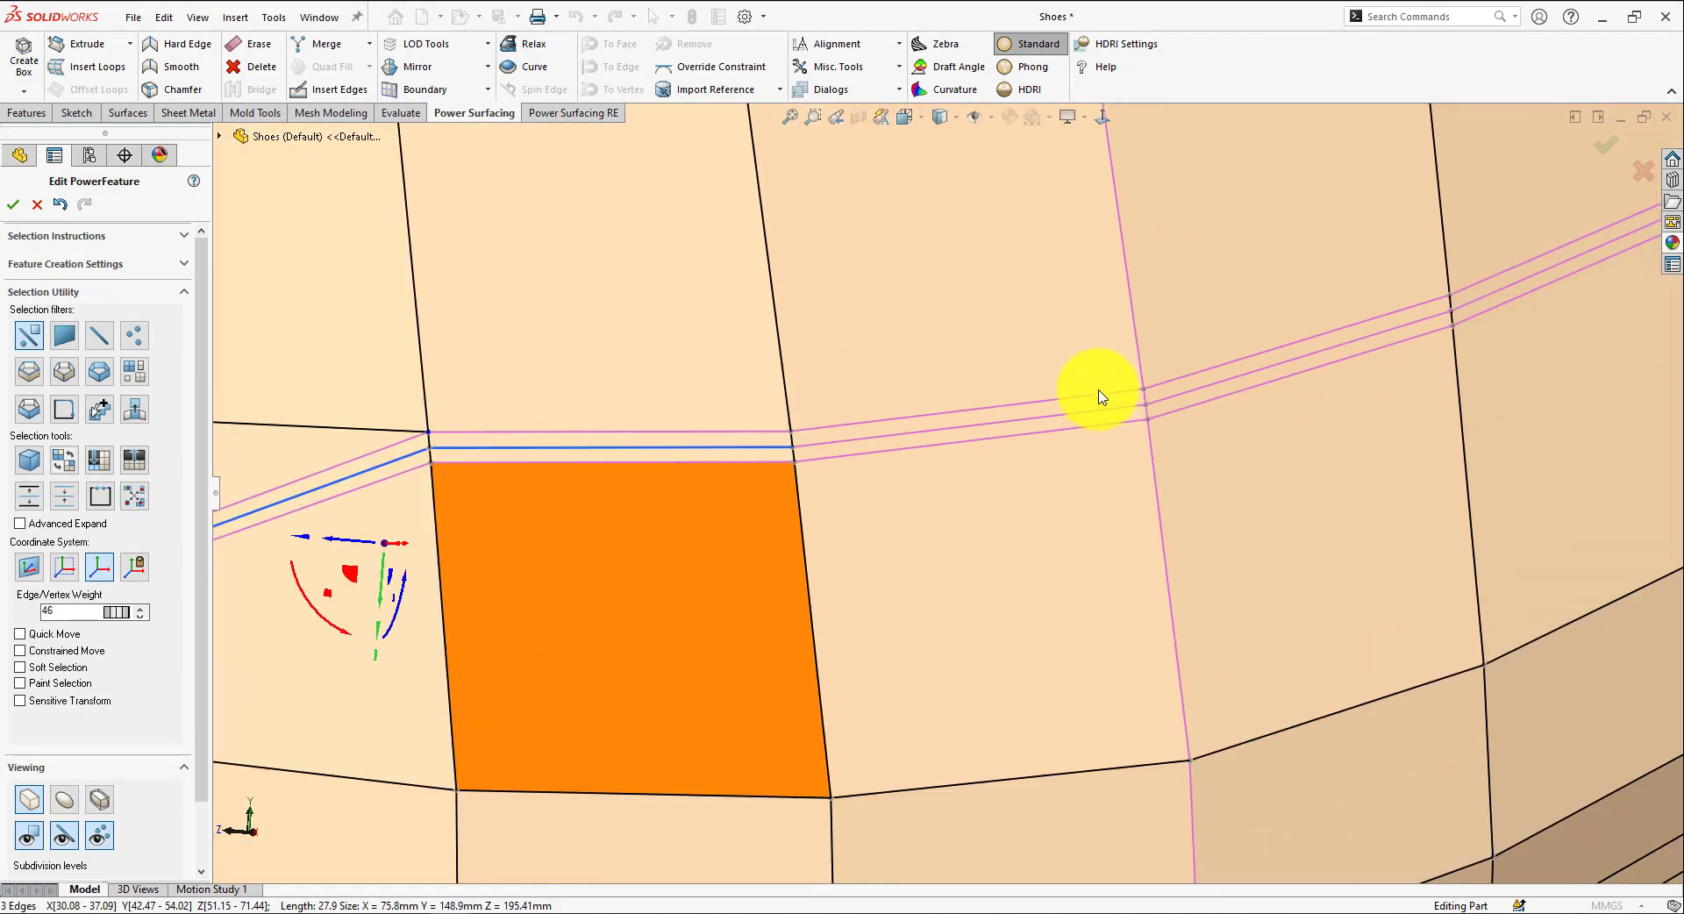
left_click(1075, 423, "ctrl")
left_click(1210, 383)
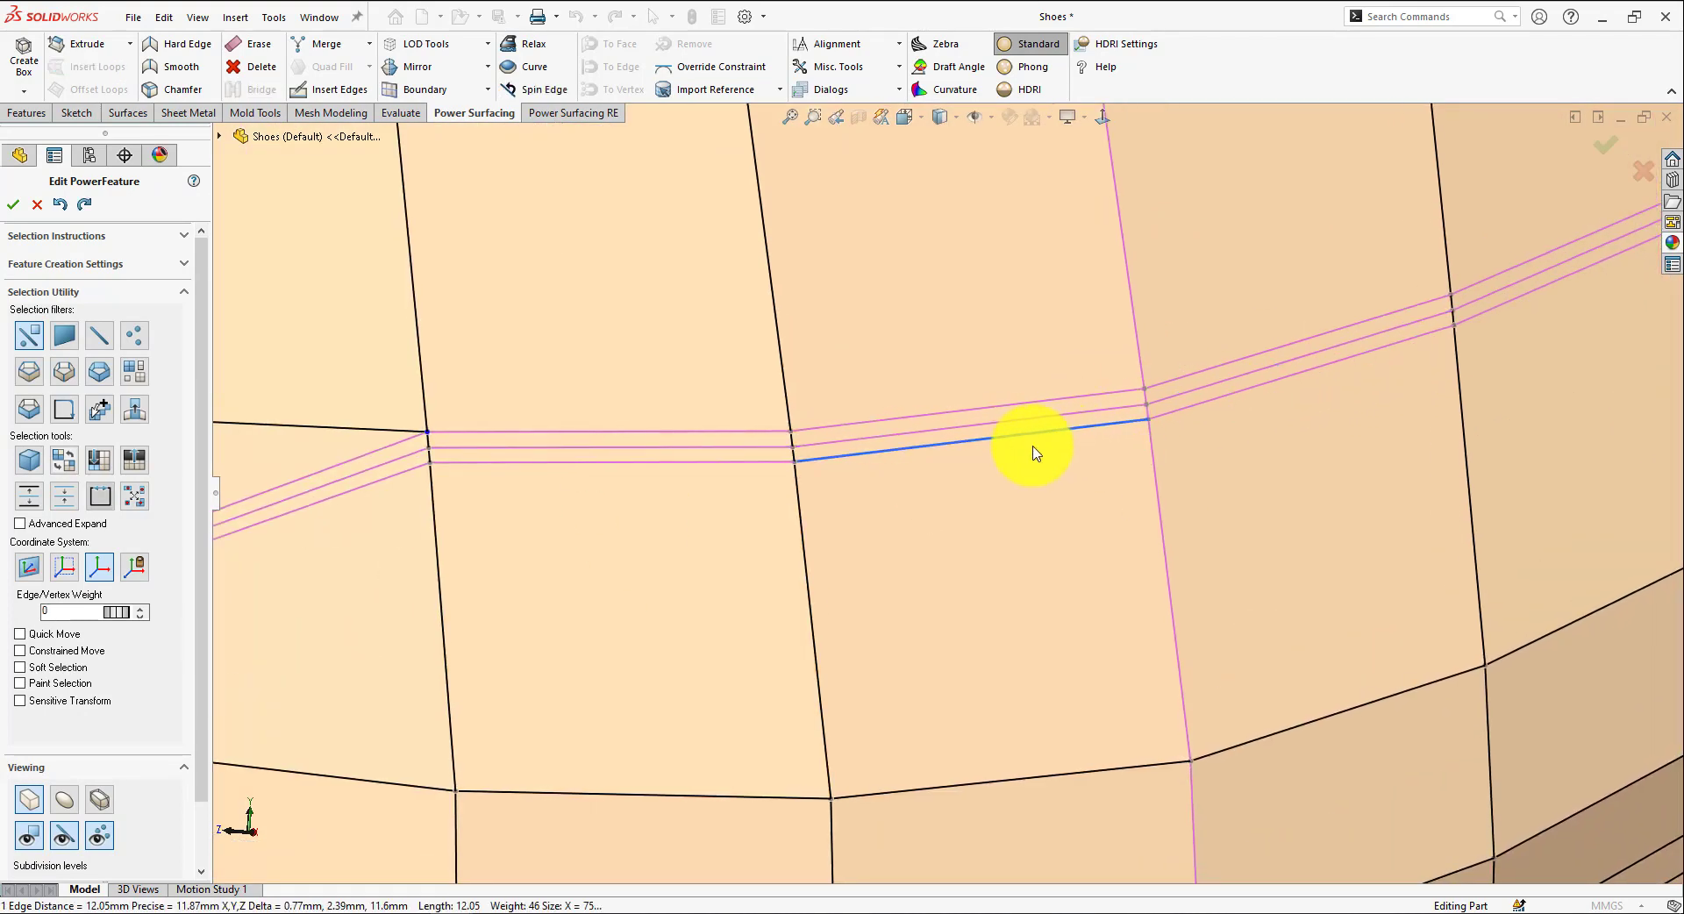
double_click(1010, 435)
left_click(1106, 429, "ctrl")
left_click(1196, 406, "ctrl")
left_click(1189, 394, "ctrl")
left_click(1192, 406, "ctrl")
left_click(1484, 297, "ctrl")
scroll(1428, 321, "up", 2)
scroll(1249, 377, "down", 6)
scroll(1195, 395, "up", 6)
scroll(745, 651, "up", 3)
scroll(661, 643, "down", 2)
scroll(714, 564, "up", 1)
scroll(760, 505, "down", 3)
left_click_drag(760, 505, 759, 496)
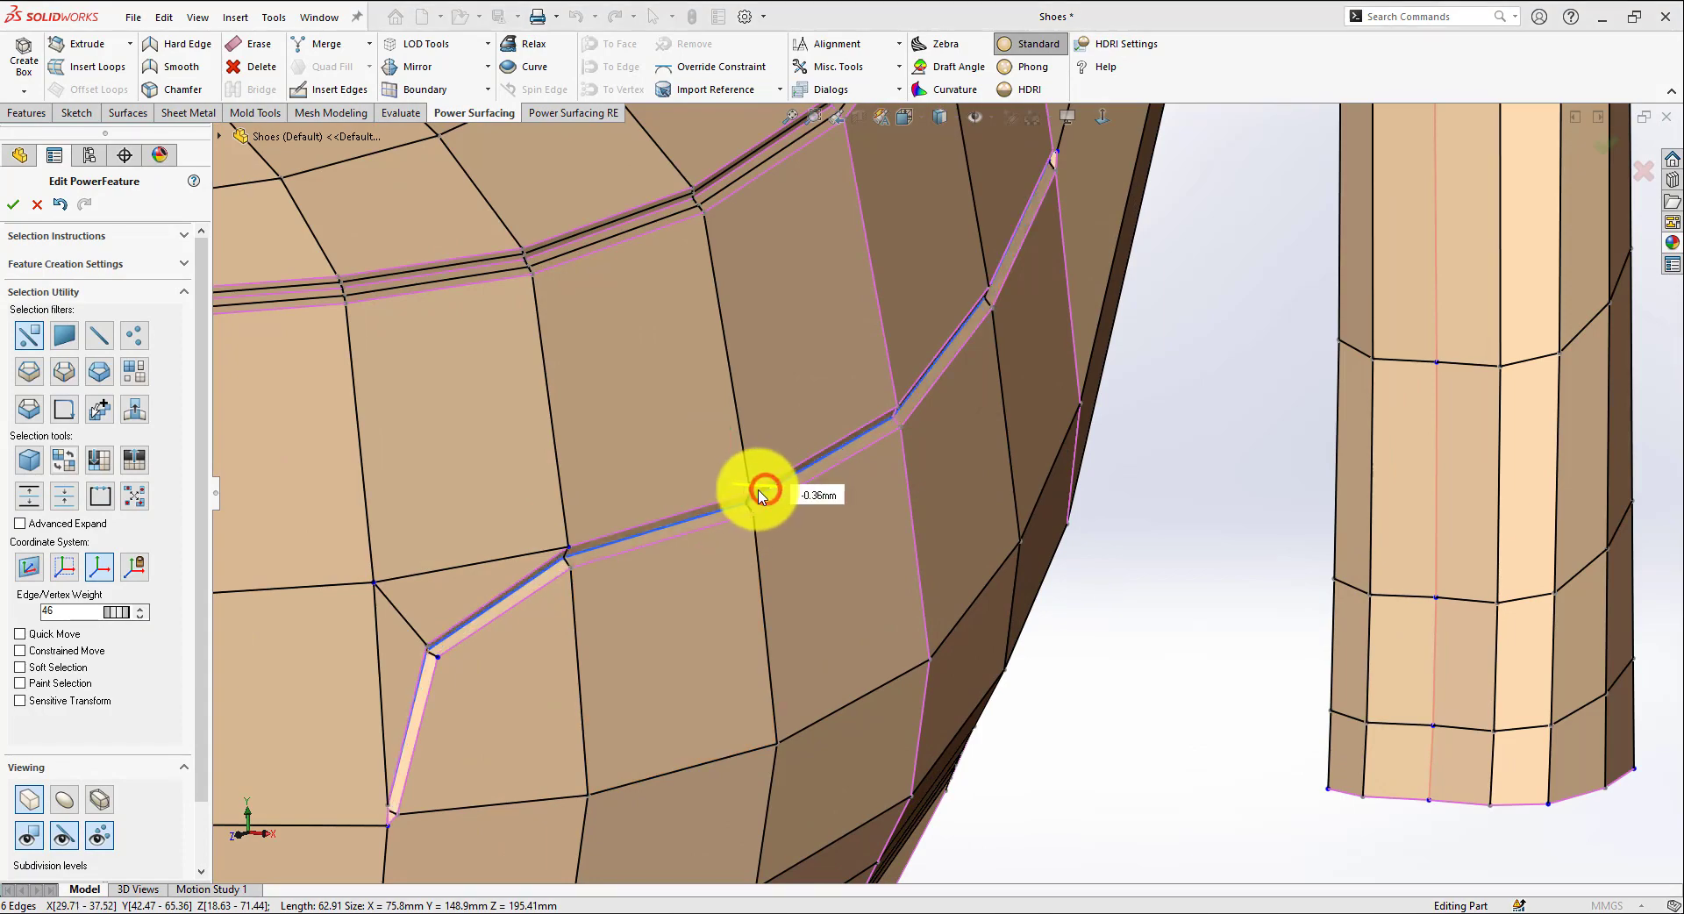
Insert an edge joining the groove's centre line to the corner vertex at its upper end
scroll(751, 526, "up", 3)
middle_click_drag(748, 595, 669, 538)
scroll(1000, 387, "down", 4)
scroll(1228, 377, "down", 4)
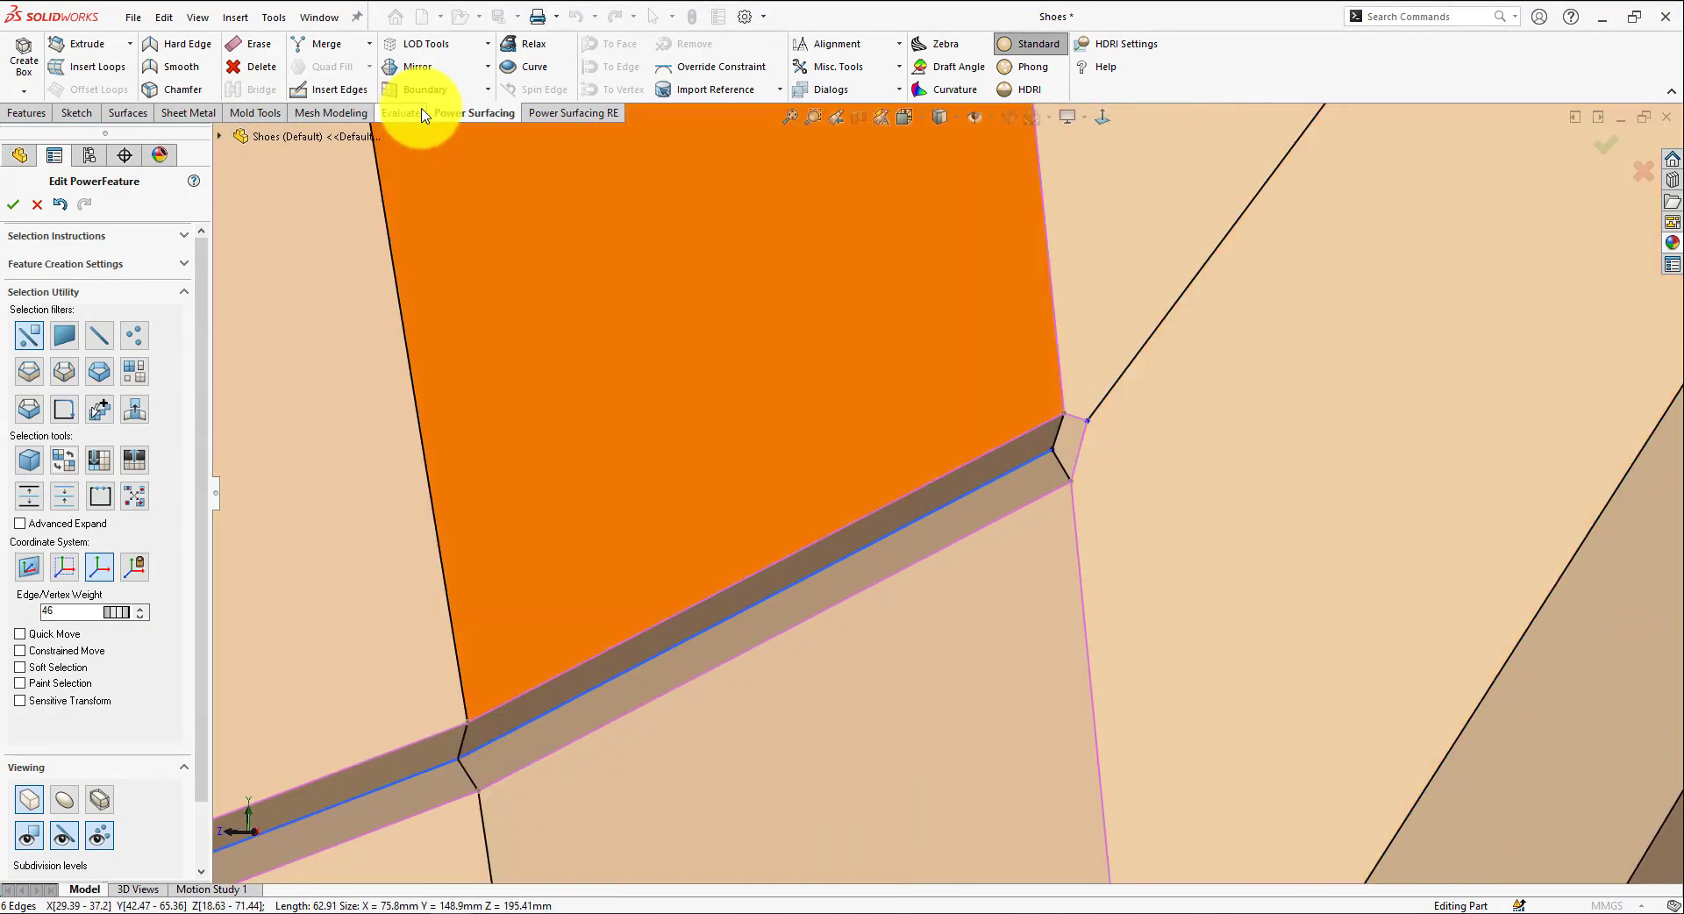
left_click(354, 93)
scroll(935, 509, "up", 3)
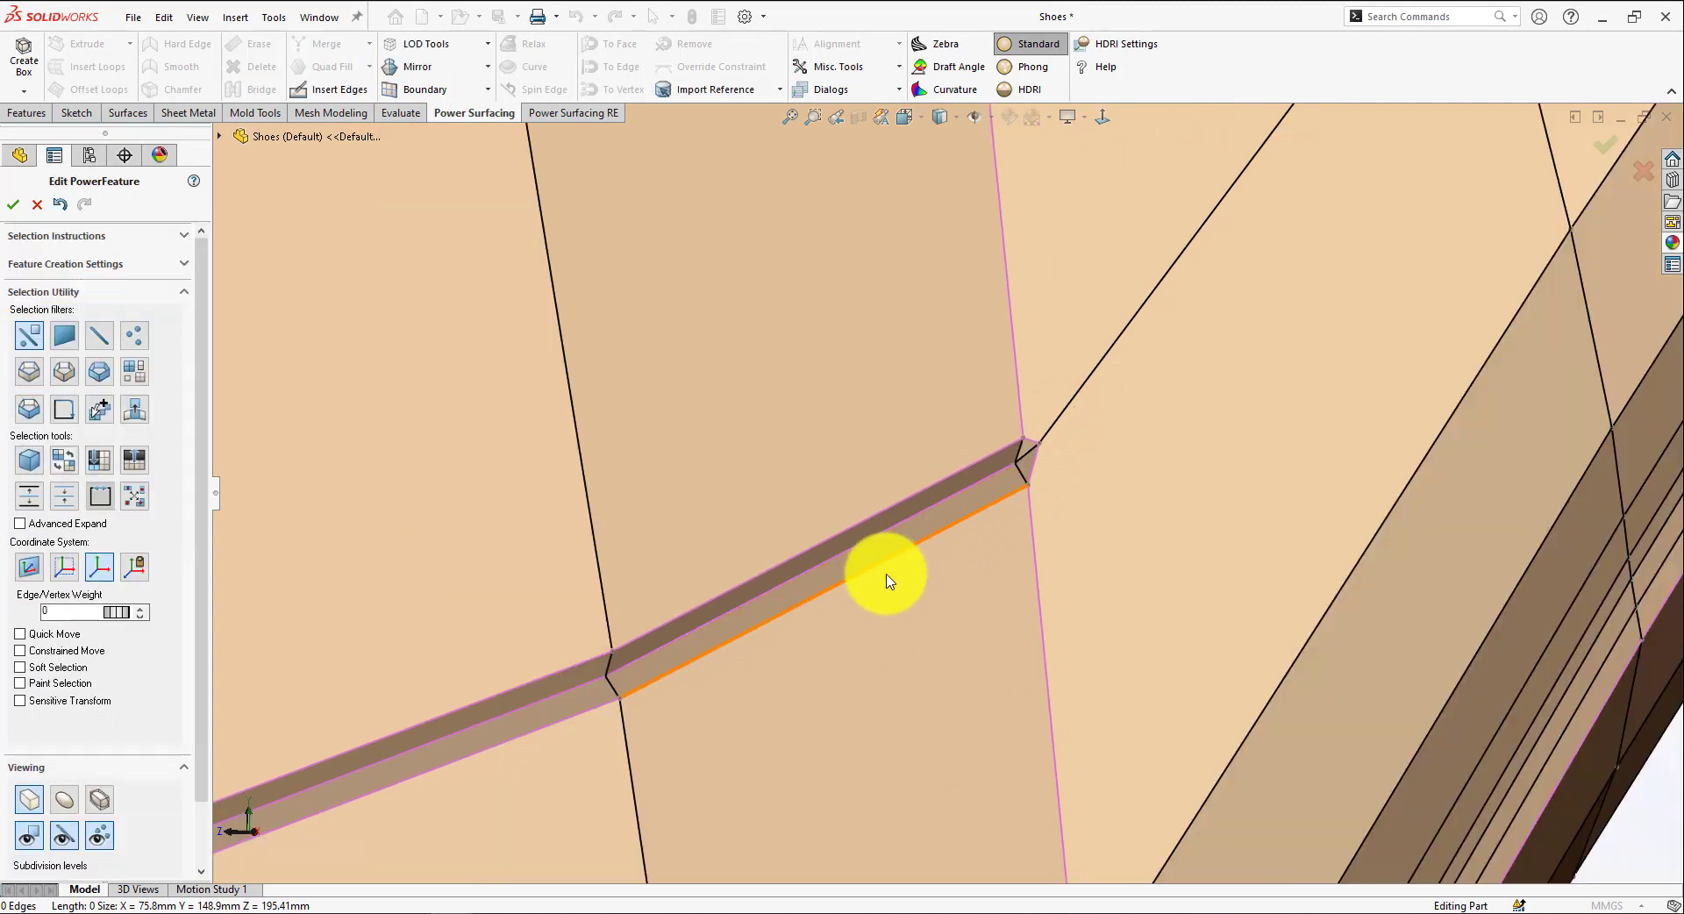
Set the edge weight of the short edge at the groove's upper end to 46
scroll(886, 581, "down", 2)
left_click(963, 461)
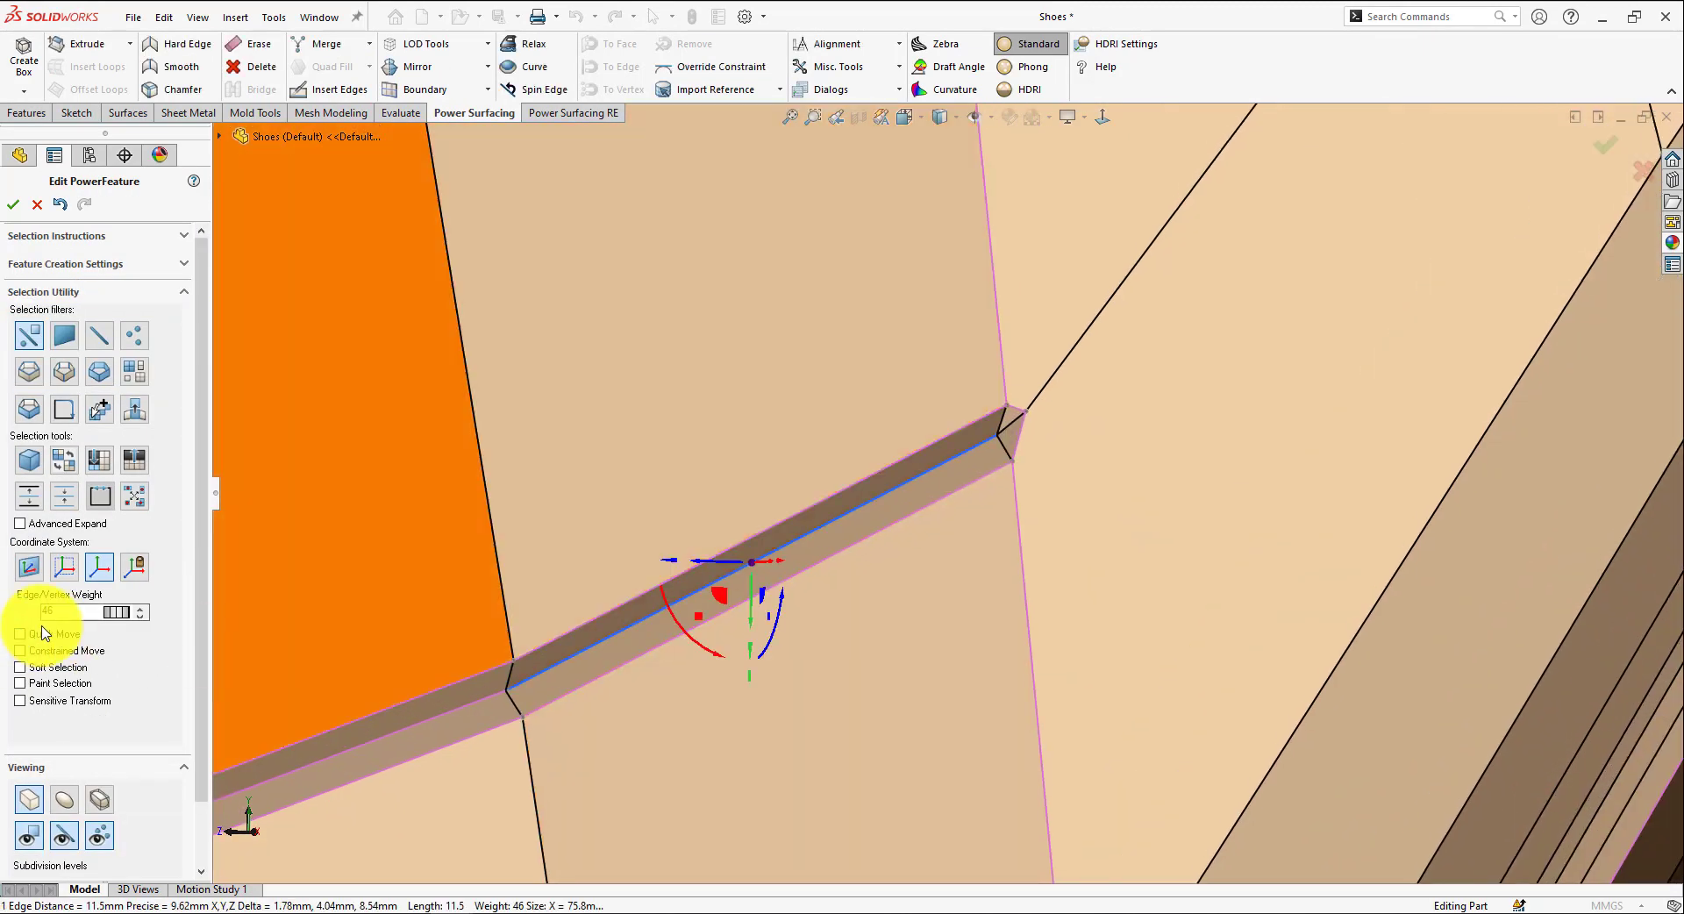
left_click(1007, 435)
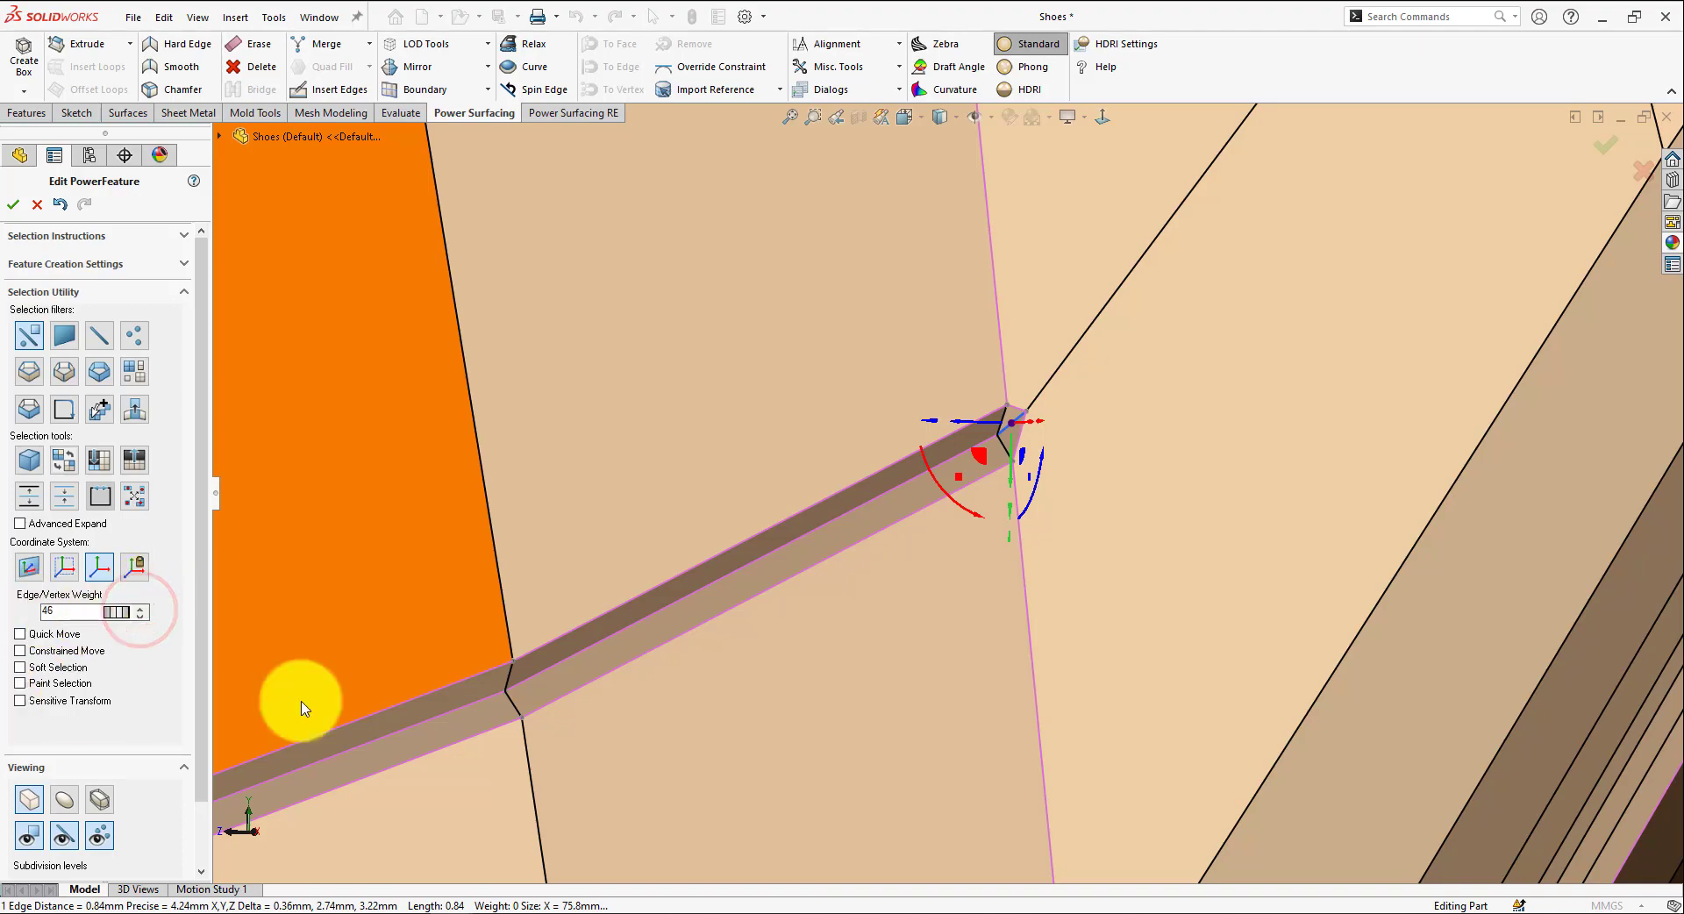
scroll(771, 643, "up", 4)
left_click(1351, 752)
Display the smooth surface without edges and vertices and examine the forefoot groove and its ends
middle_click_drag(956, 714, 739, 698)
scroll(740, 698, "down", 5)
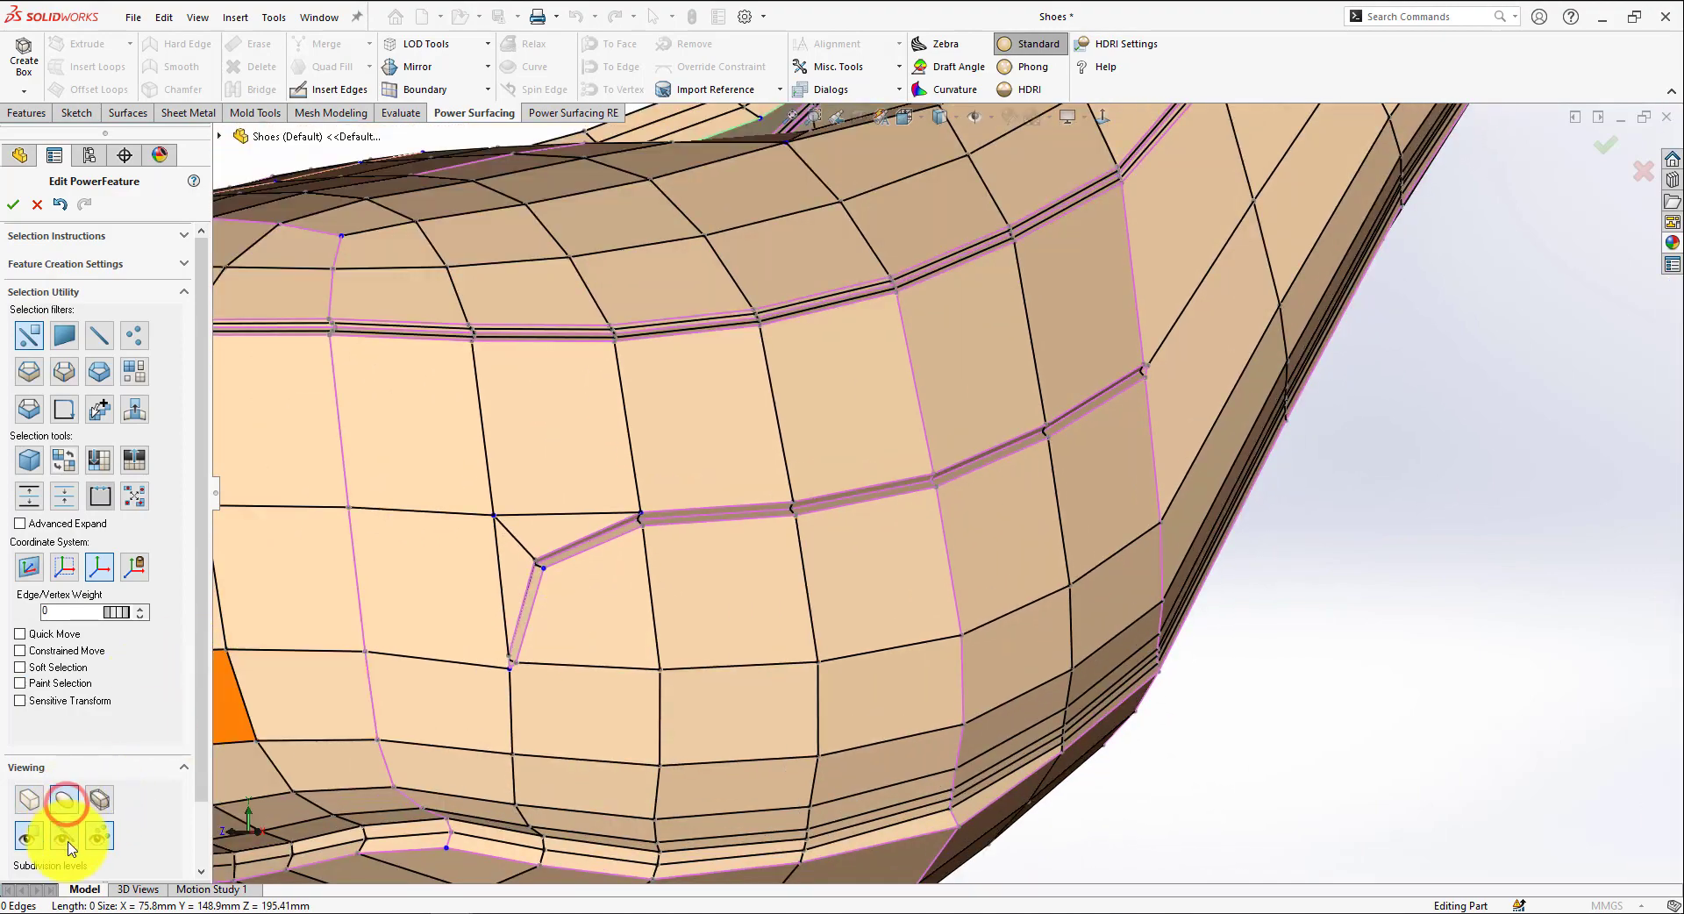
left_click(67, 841)
left_click(104, 835)
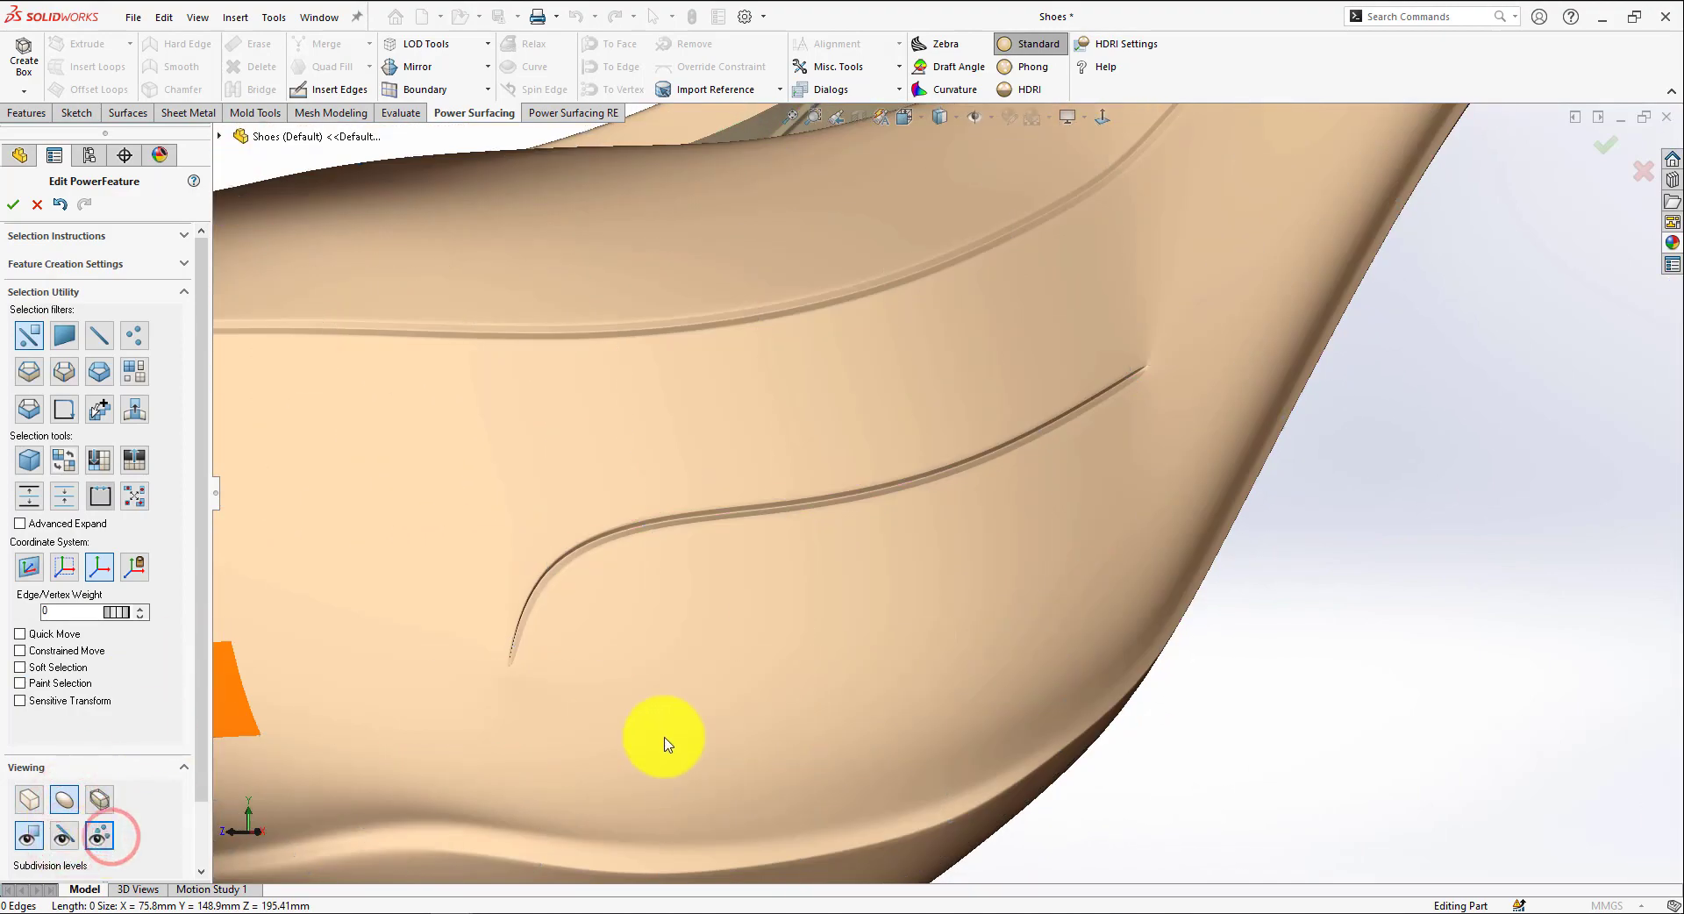
scroll(1080, 653, "up", 5)
middle_click_drag(1143, 643, 677, 669)
scroll(1008, 450, "down", 5)
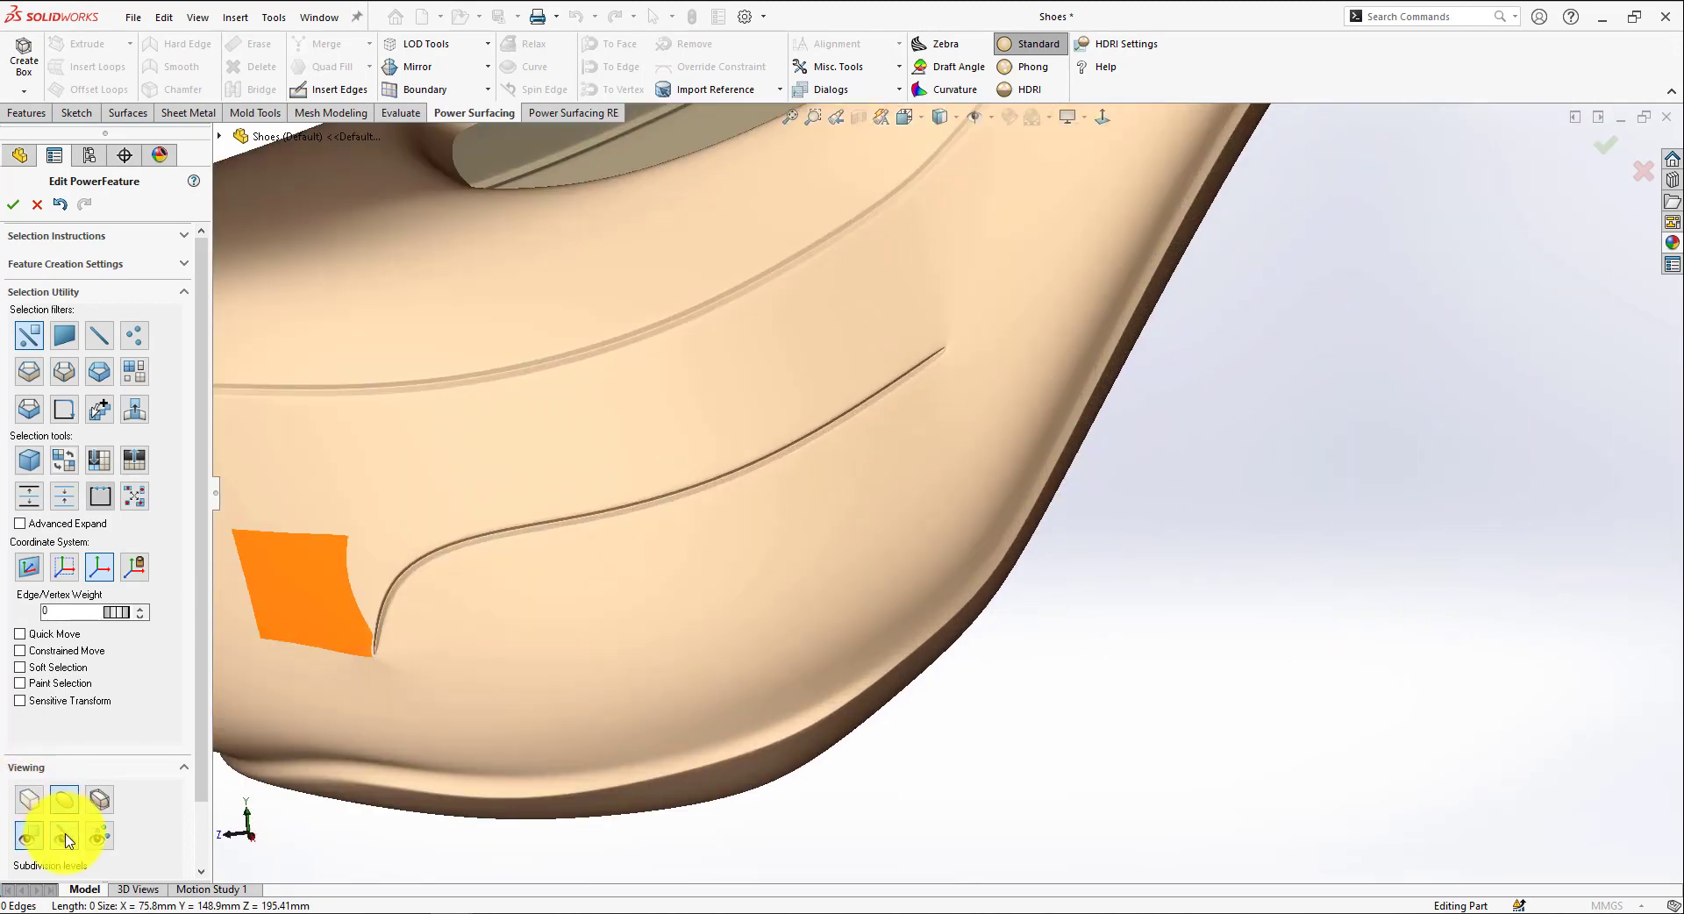
Try an edge weight of 61 on the long edge running up from the groove's upper end, with the smooth surface displayed
left_click(103, 839)
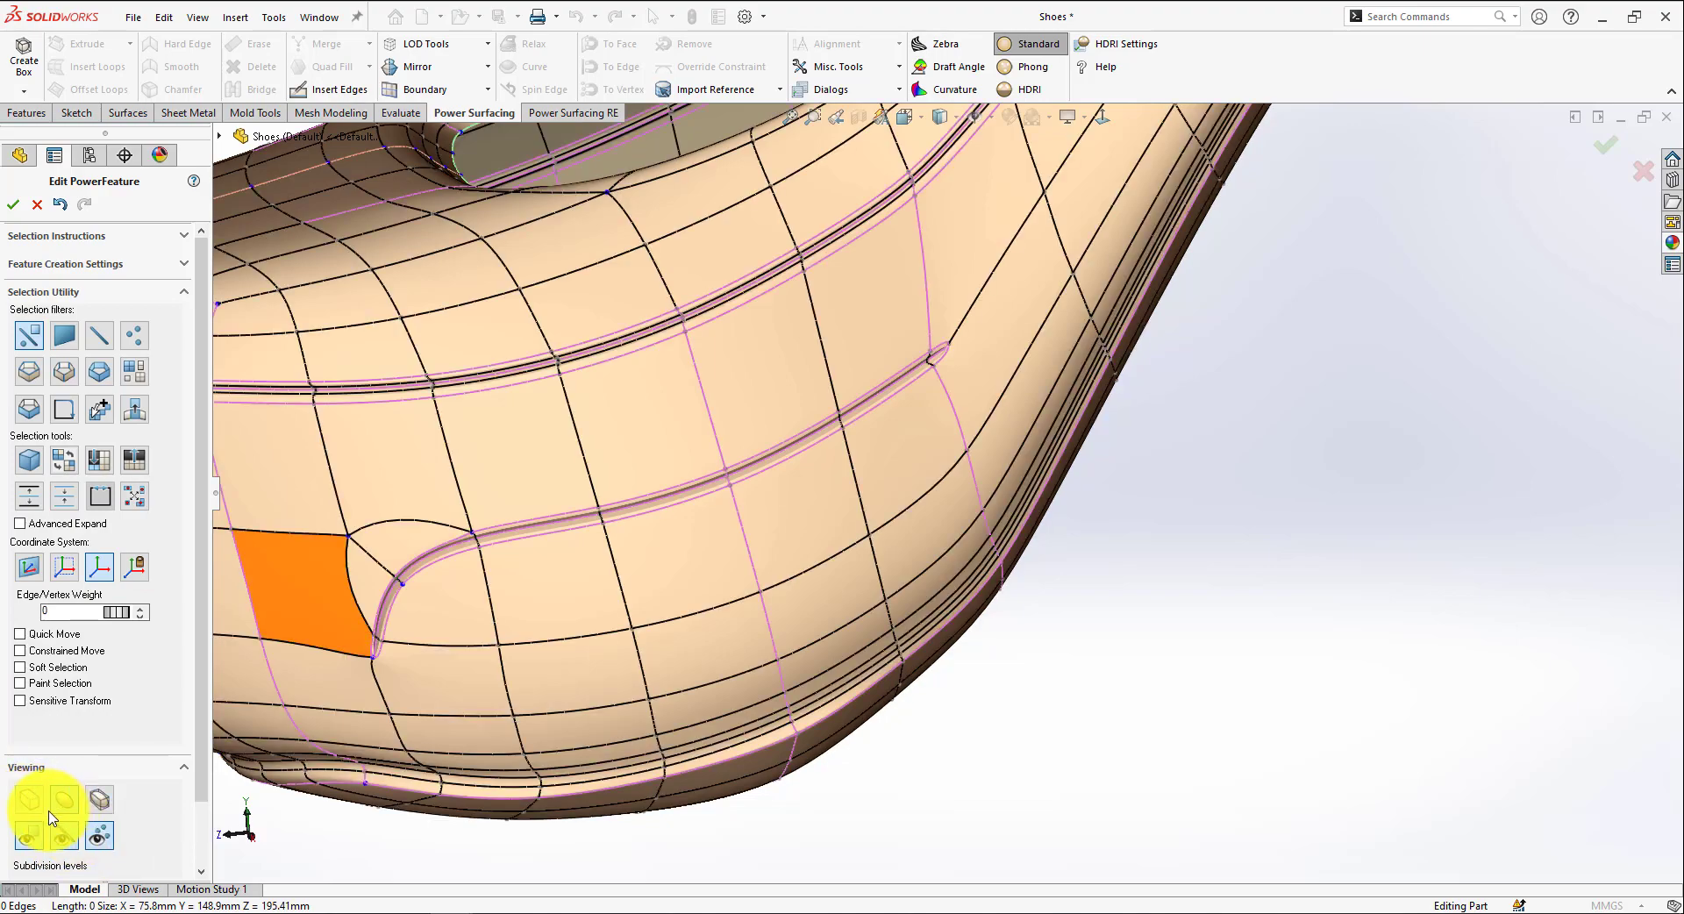
scroll(868, 520, "down", 6)
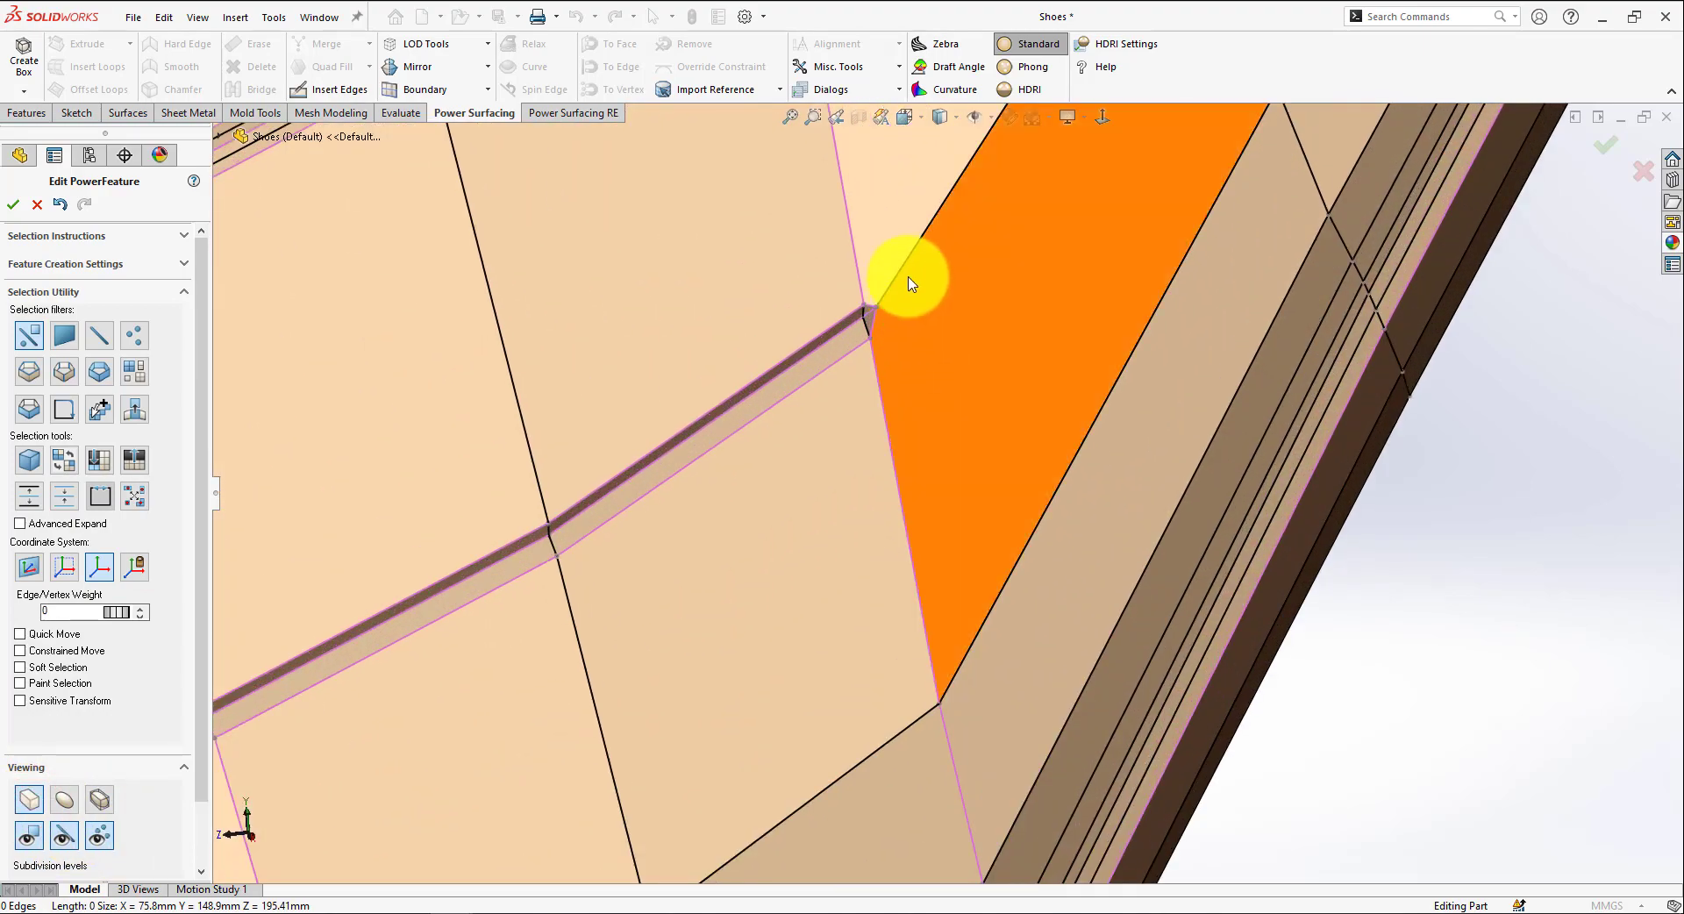
left_click(876, 365)
scroll(833, 421, "up", 5)
scroll(386, 755, "down", 4)
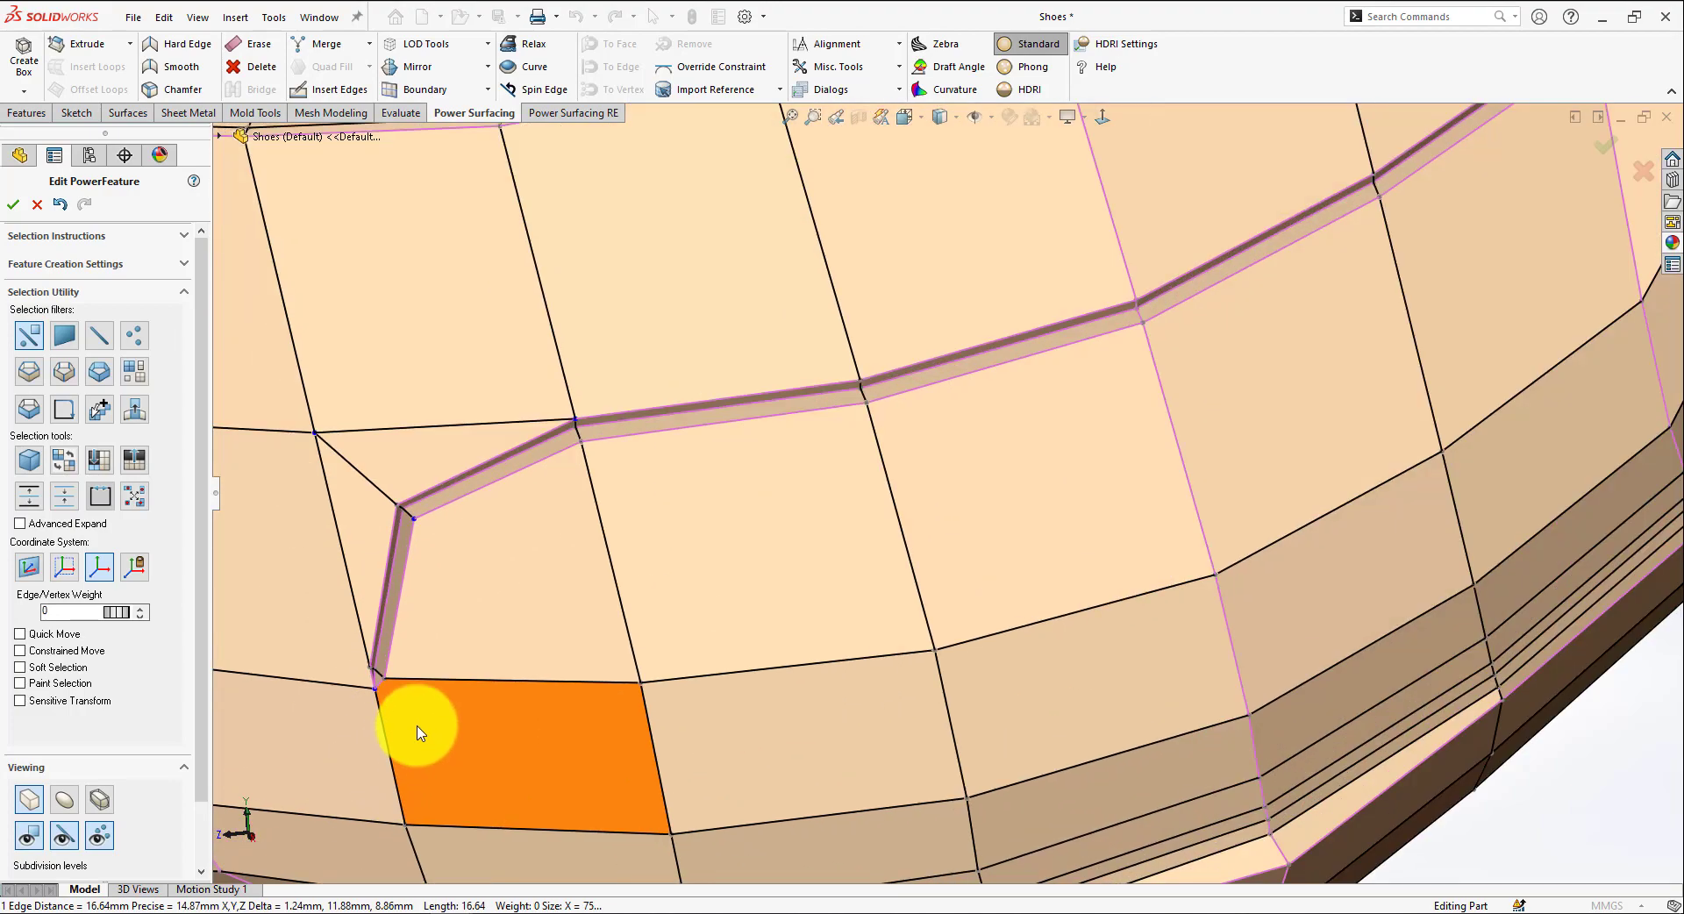
scroll(414, 724, "down", 2)
scroll(407, 693, "down", 3)
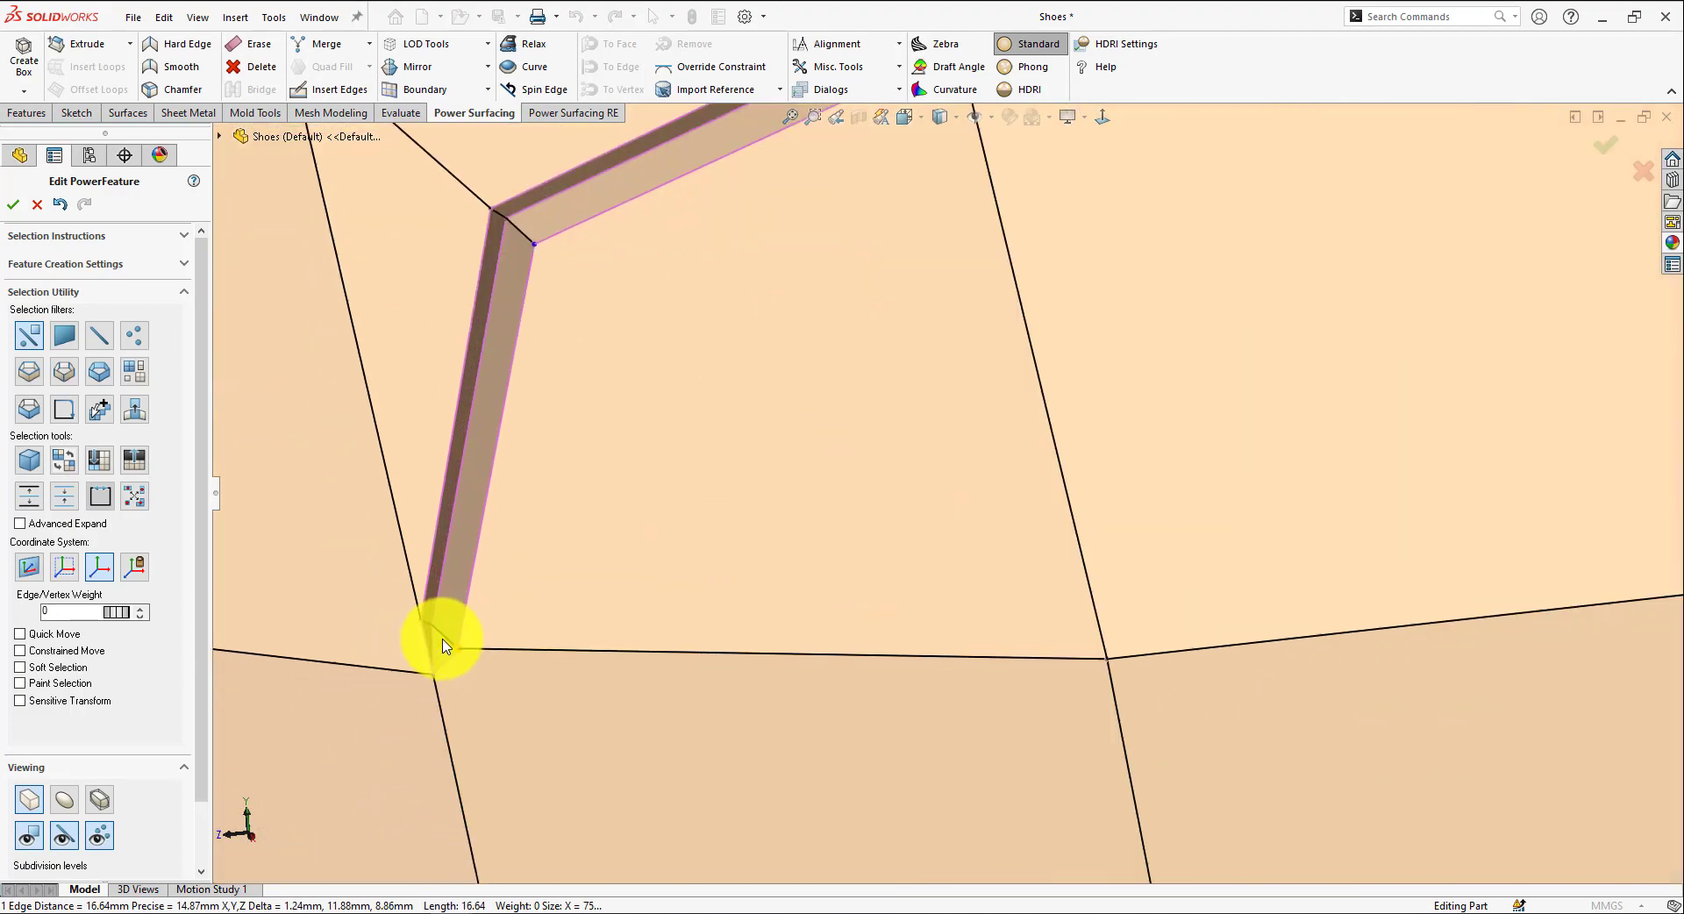
scroll(1429, 395, "up", 8)
scroll(1317, 200, "down", 3)
scroll(1316, 207, "down", 2)
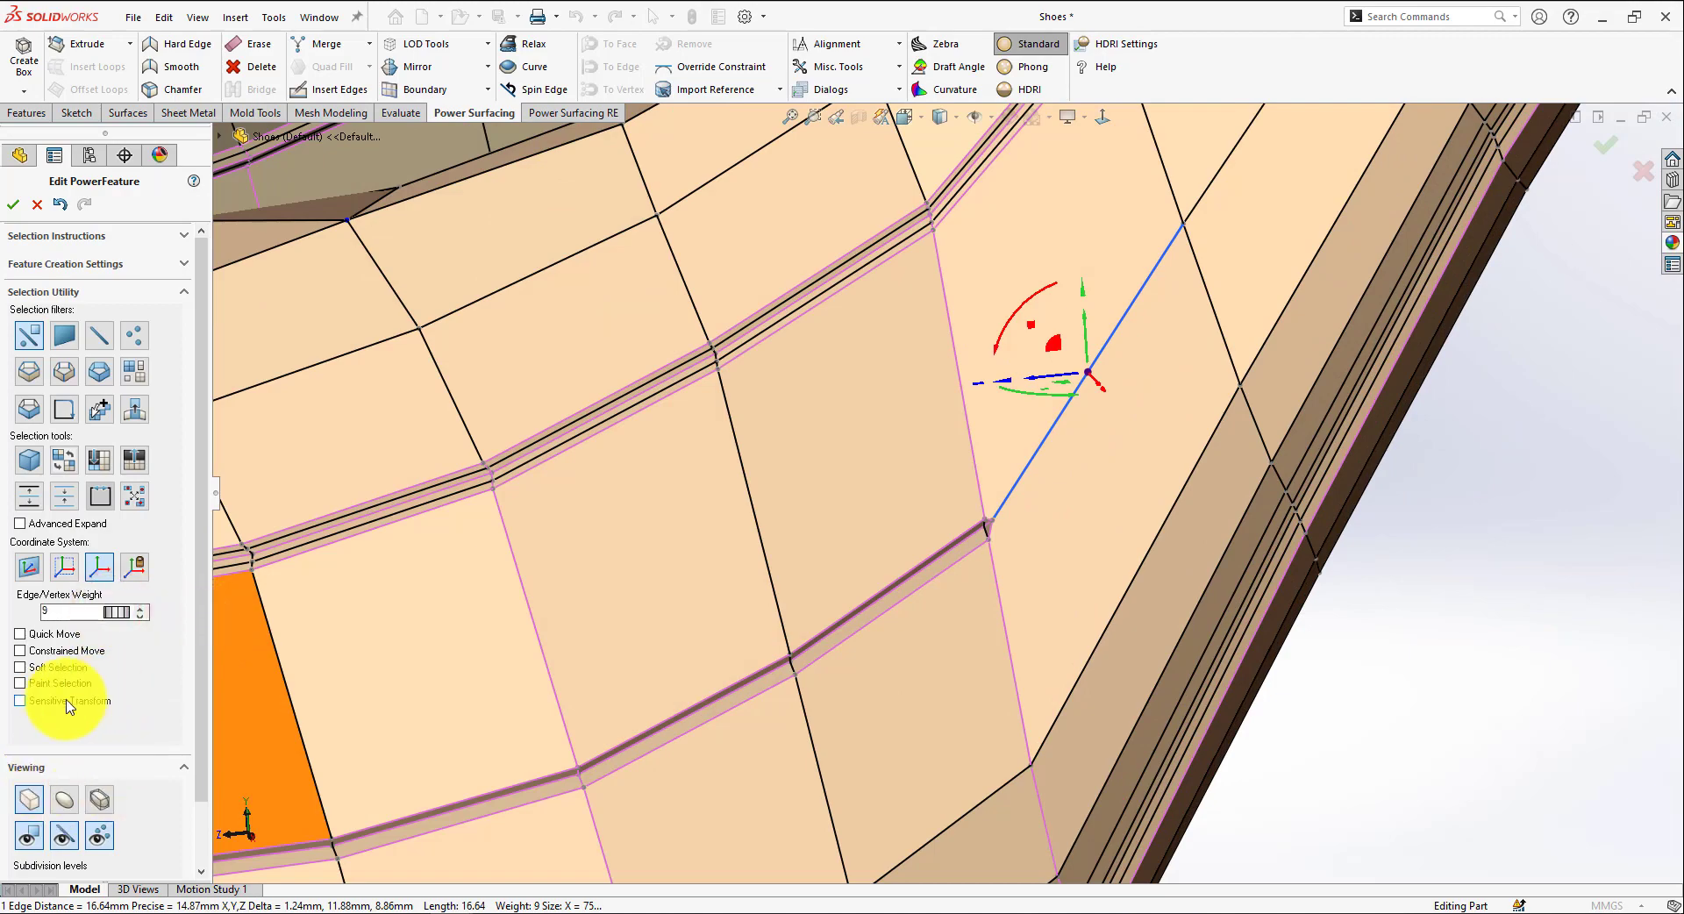
left_click(67, 799)
middle_click_drag(1123, 631, 1184, 728)
left_click_drag(205, 628, 274, 649)
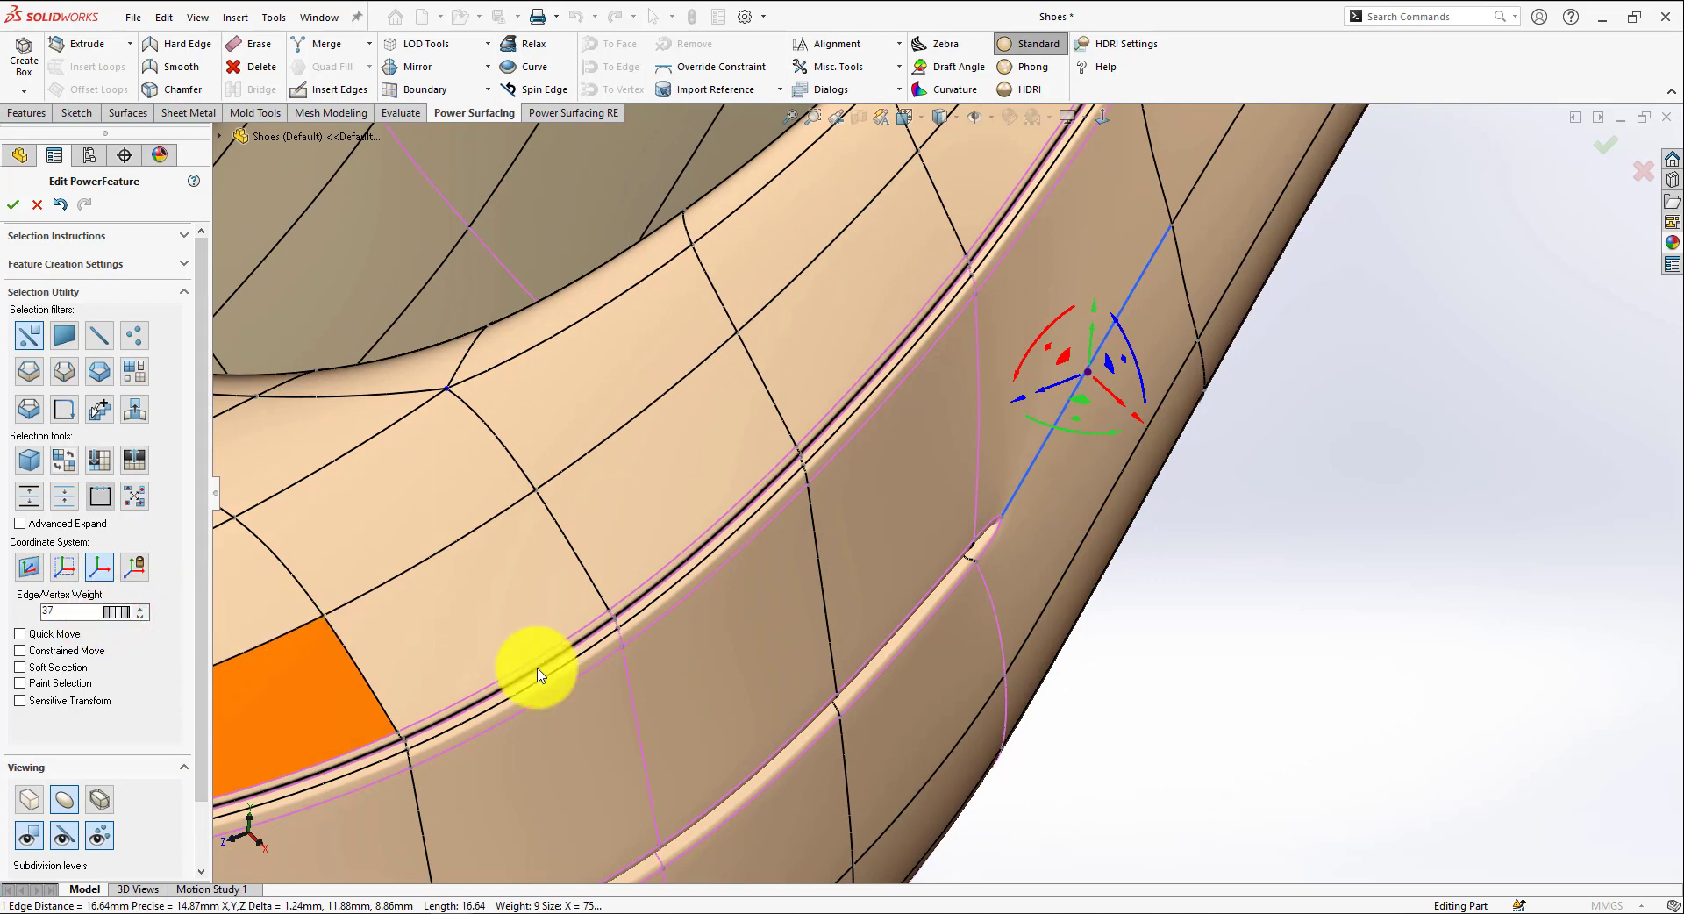
left_click_drag(568, 681, 671, 737)
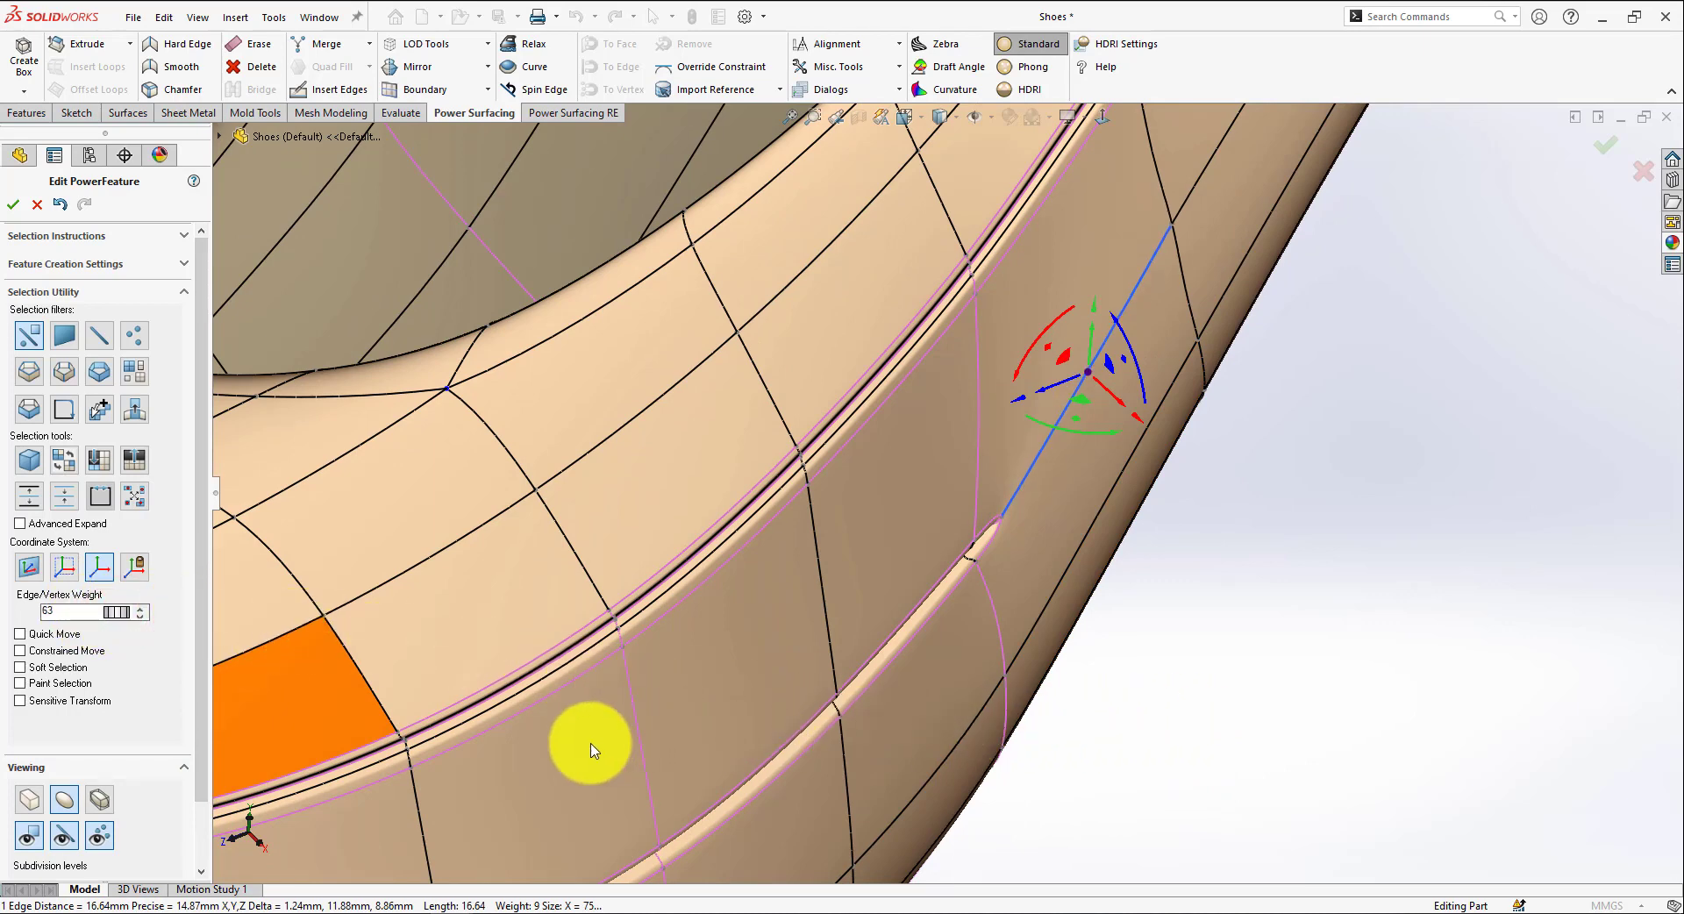
Hide the edges and vertices and smooth the selected edge above the groove's upper end
left_click(99, 839)
left_click(66, 838)
scroll(797, 667, "up", 1)
middle_click_drag(1097, 782, 1076, 677)
left_click(197, 77)
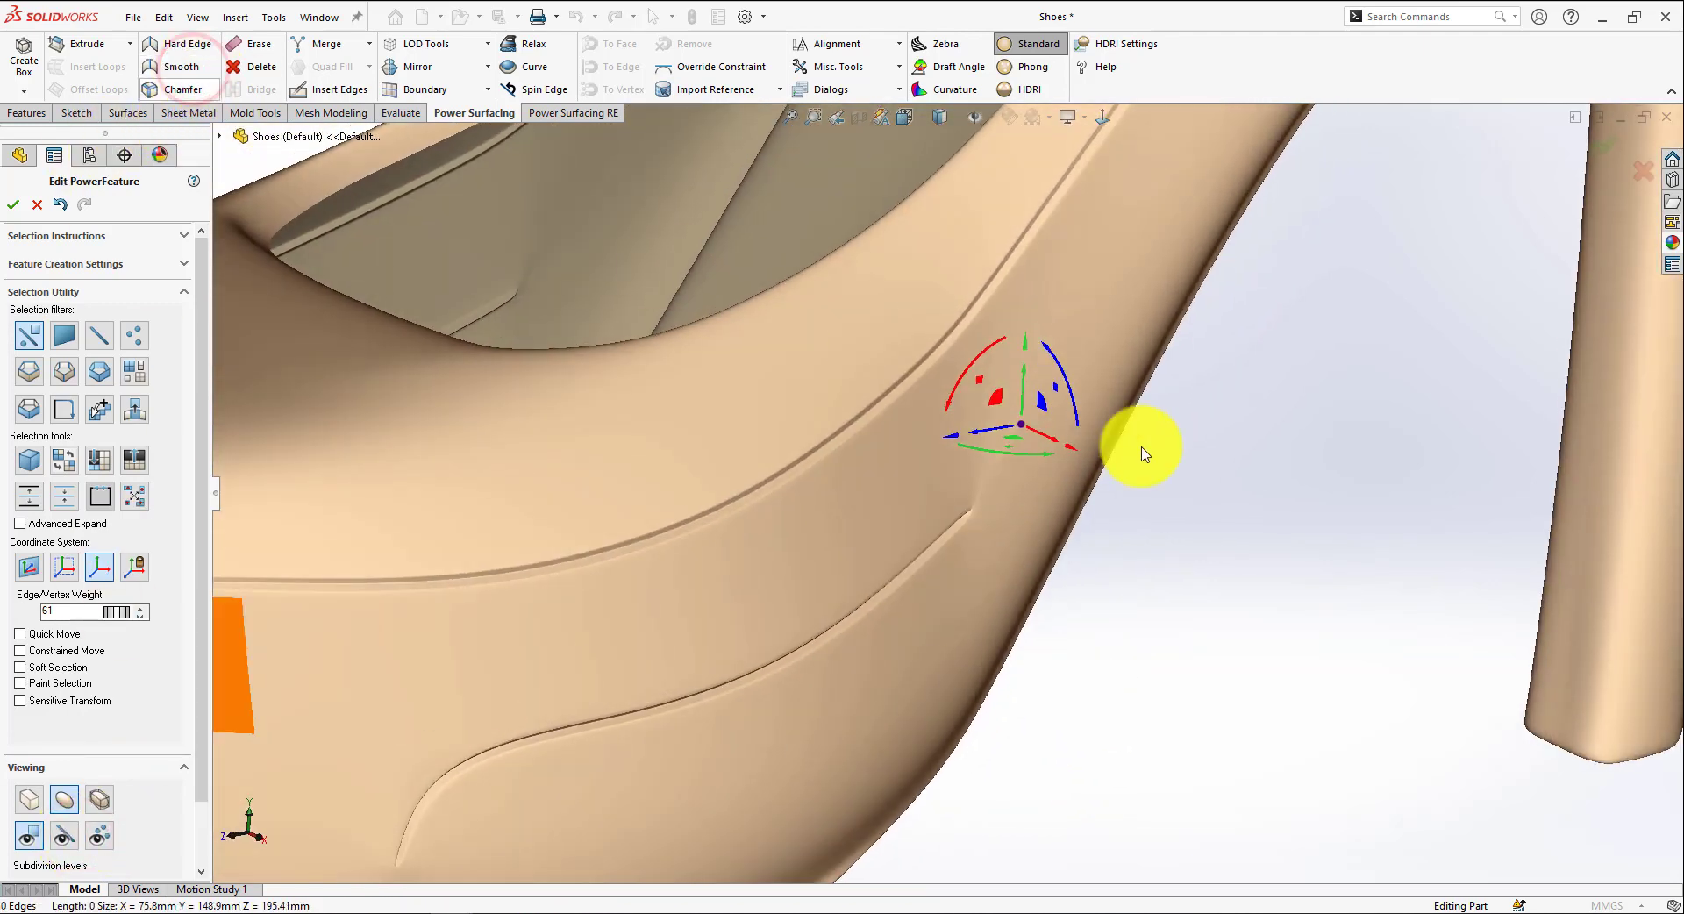
Try nudging the vertex at the groove's upper end outward by about 0.13 mm
scroll(1125, 466, "down", 1)
scroll(960, 541, "down", 2)
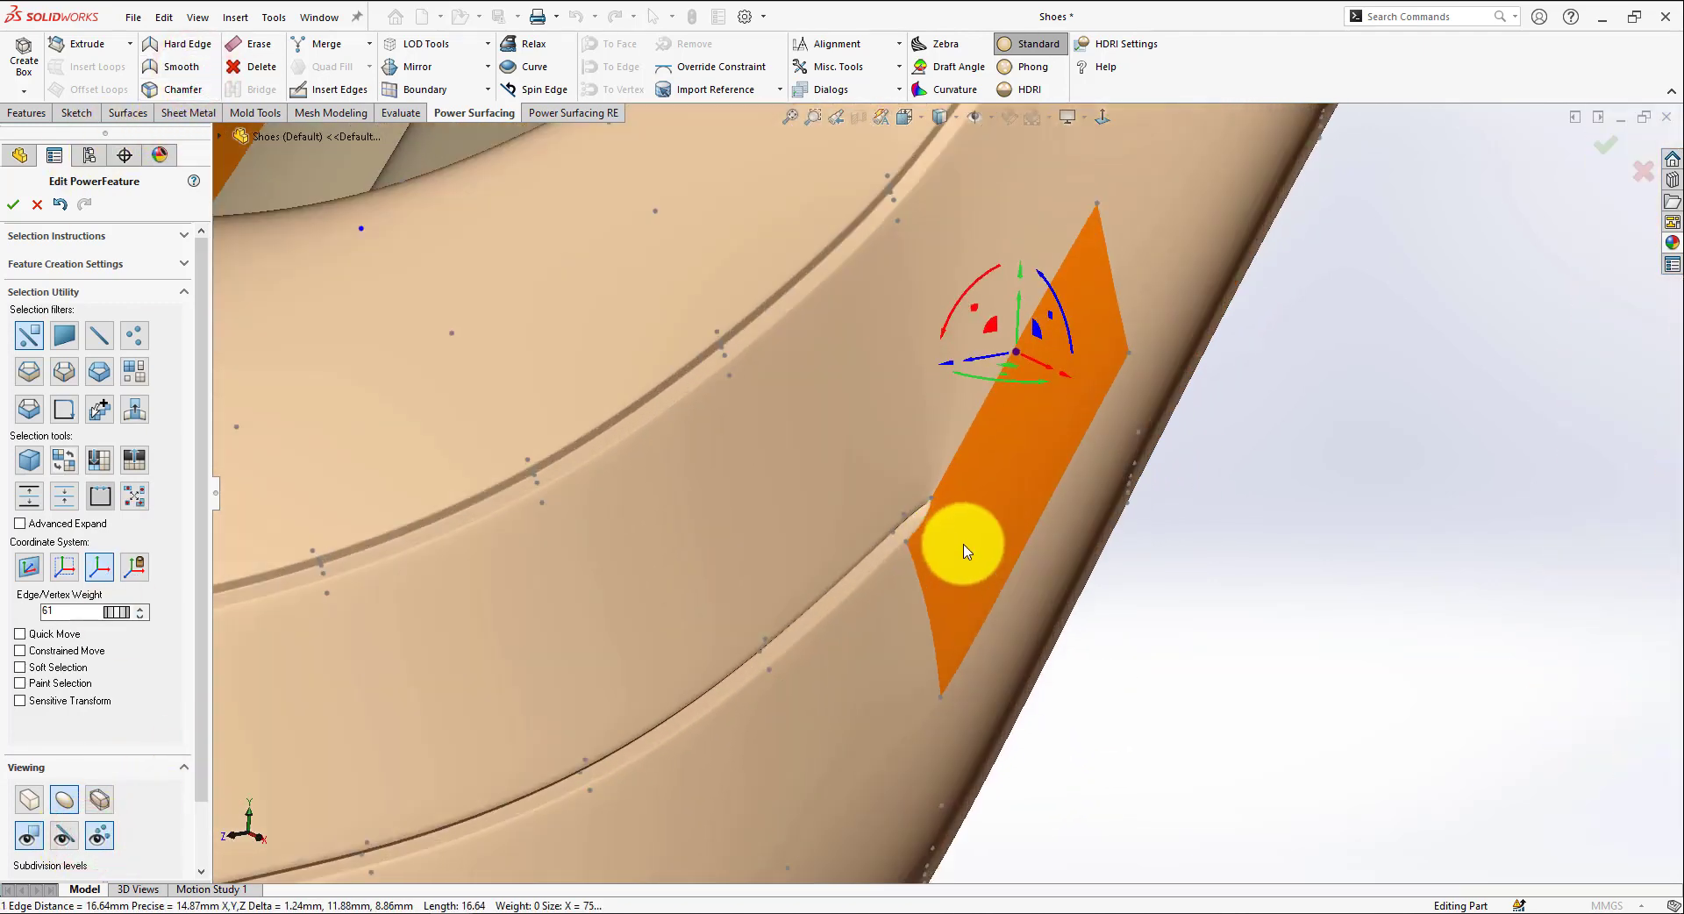
left_click(934, 498)
middle_click_drag(991, 526, 1077, 407)
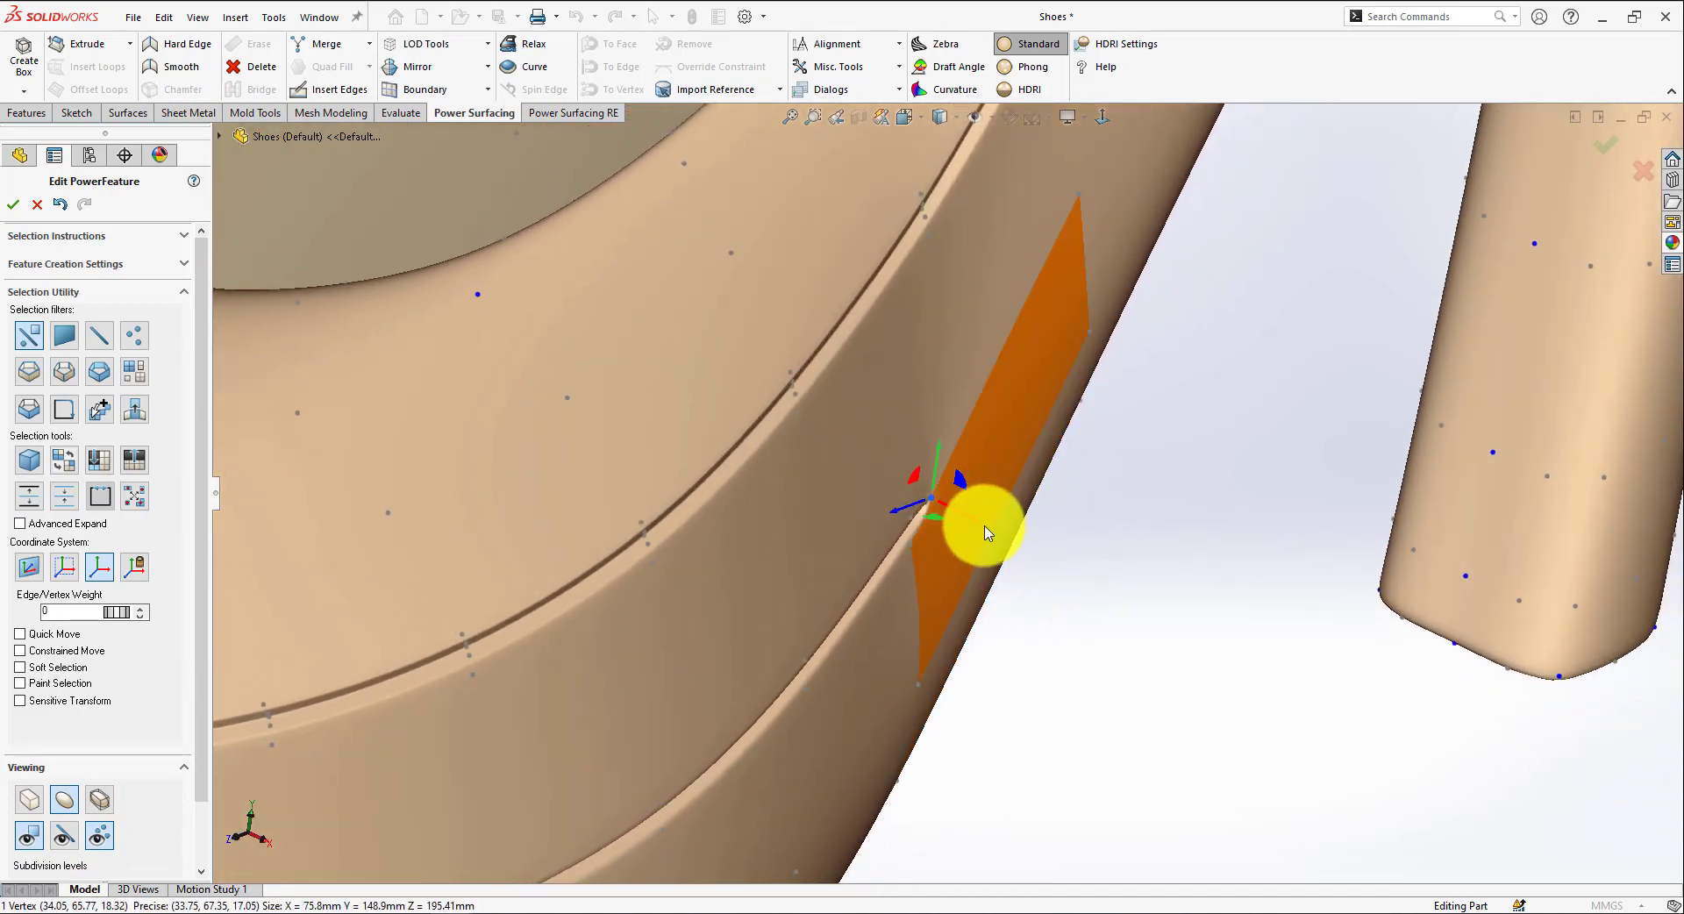
left_click_drag(974, 526, 981, 529)
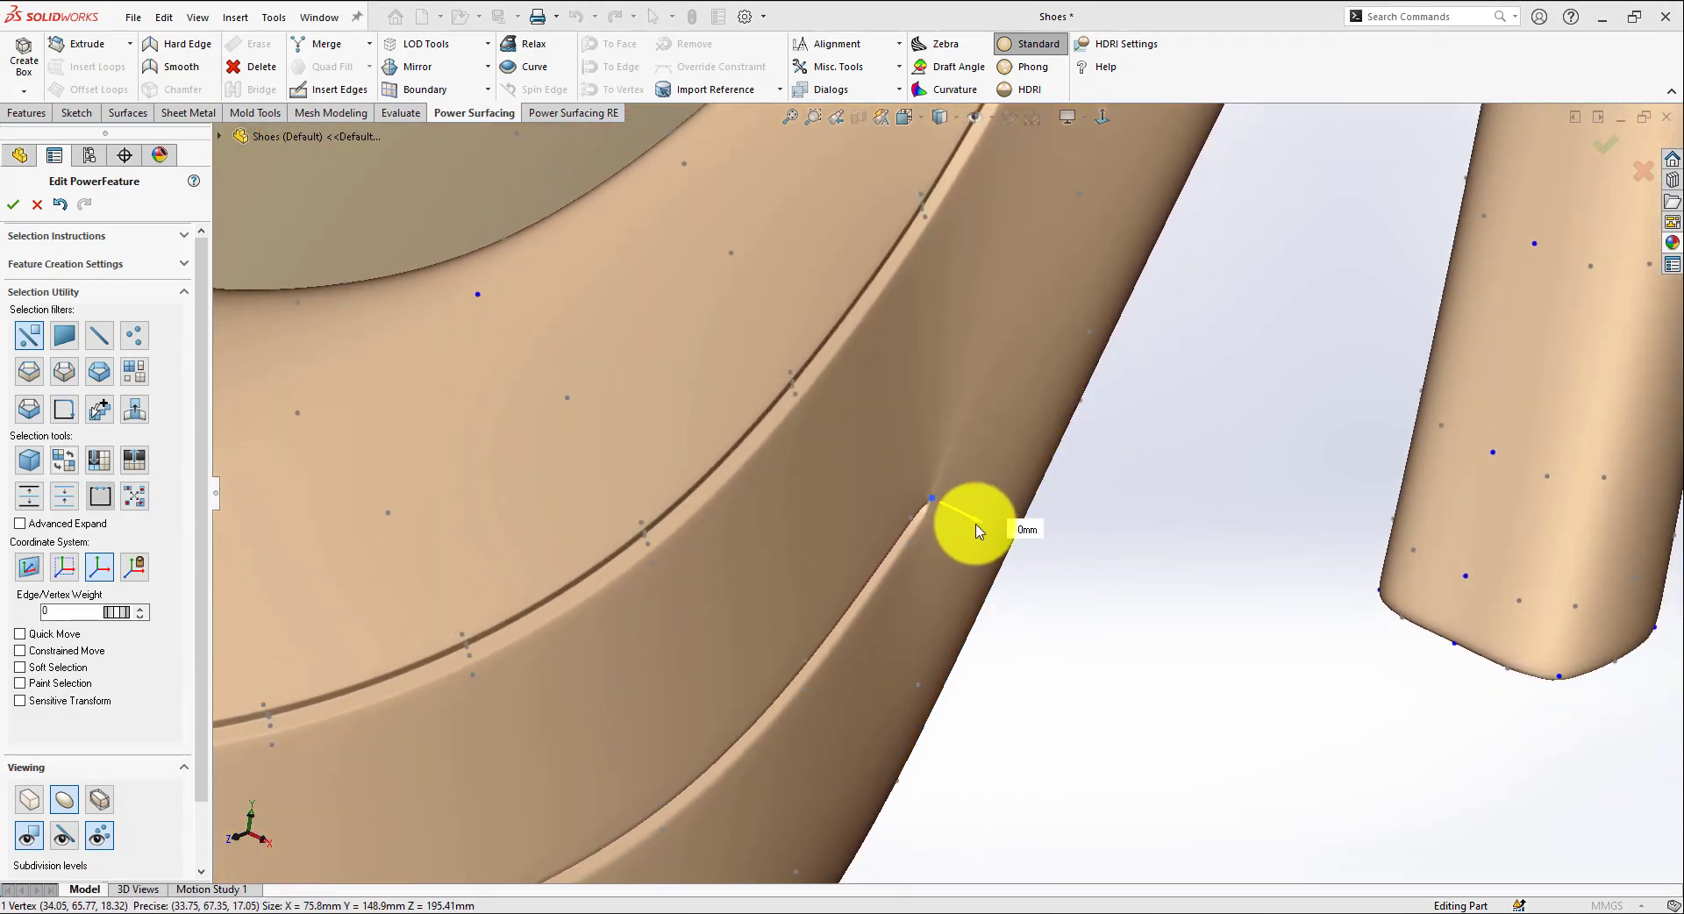
left_click_drag(976, 526, 981, 528)
scroll(980, 513, "down", 4)
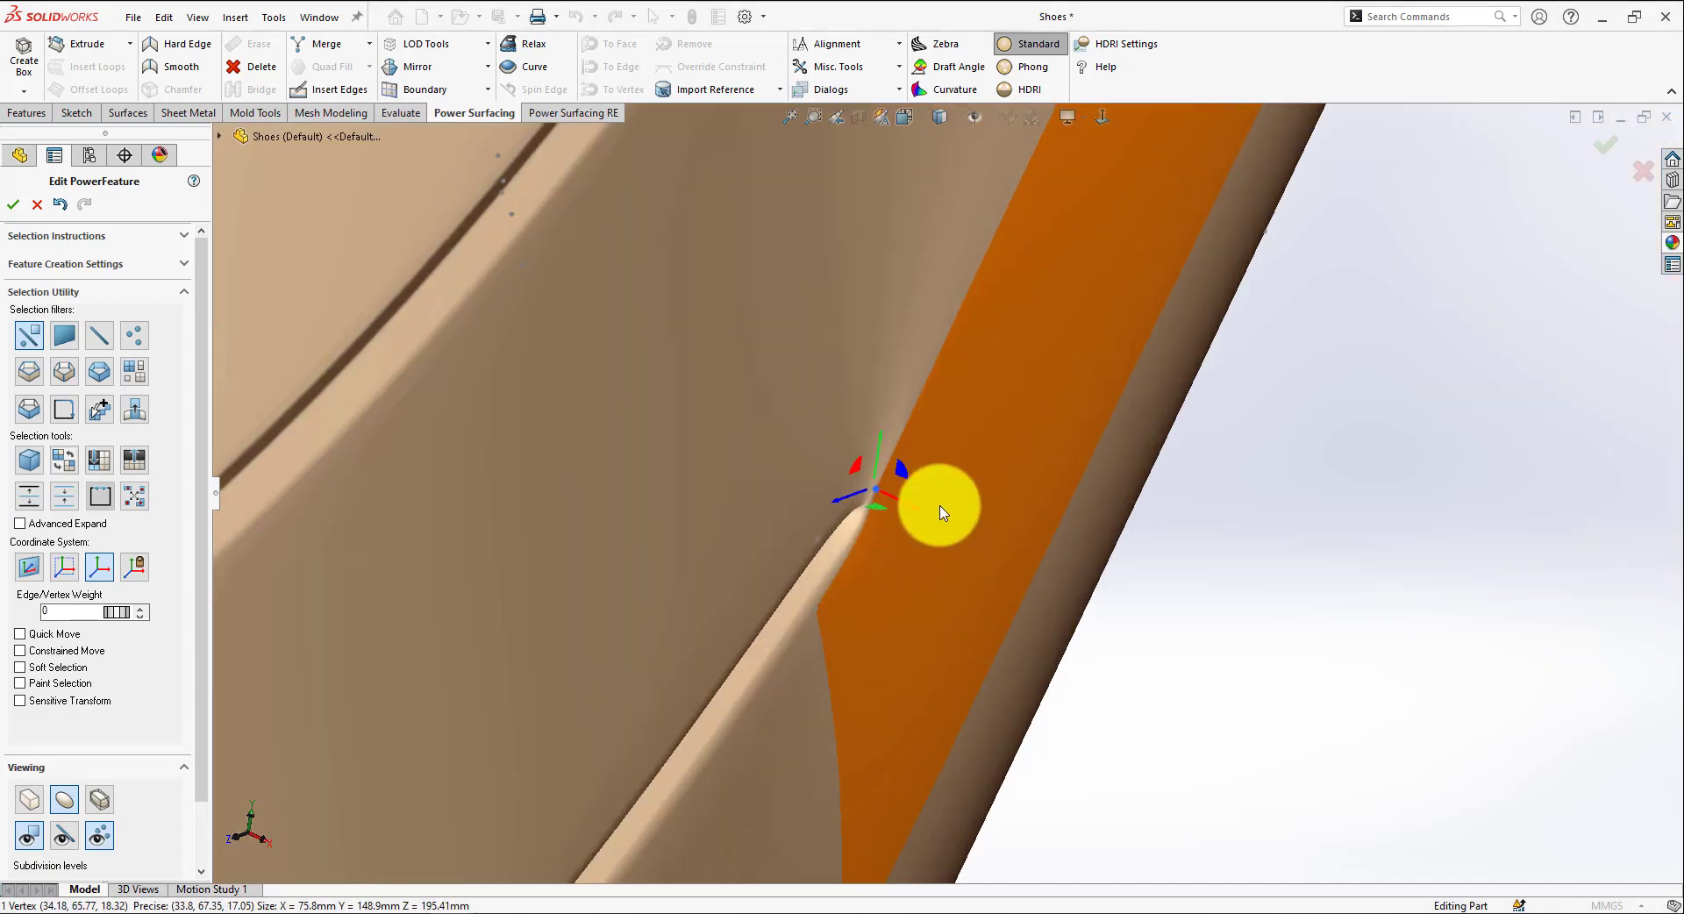
middle_click_drag(924, 511, 936, 471)
left_click_drag(918, 500, 913, 496)
Set the weight of the vertex at the groove's upper end to 19
middle_click_drag(898, 523, 763, 541)
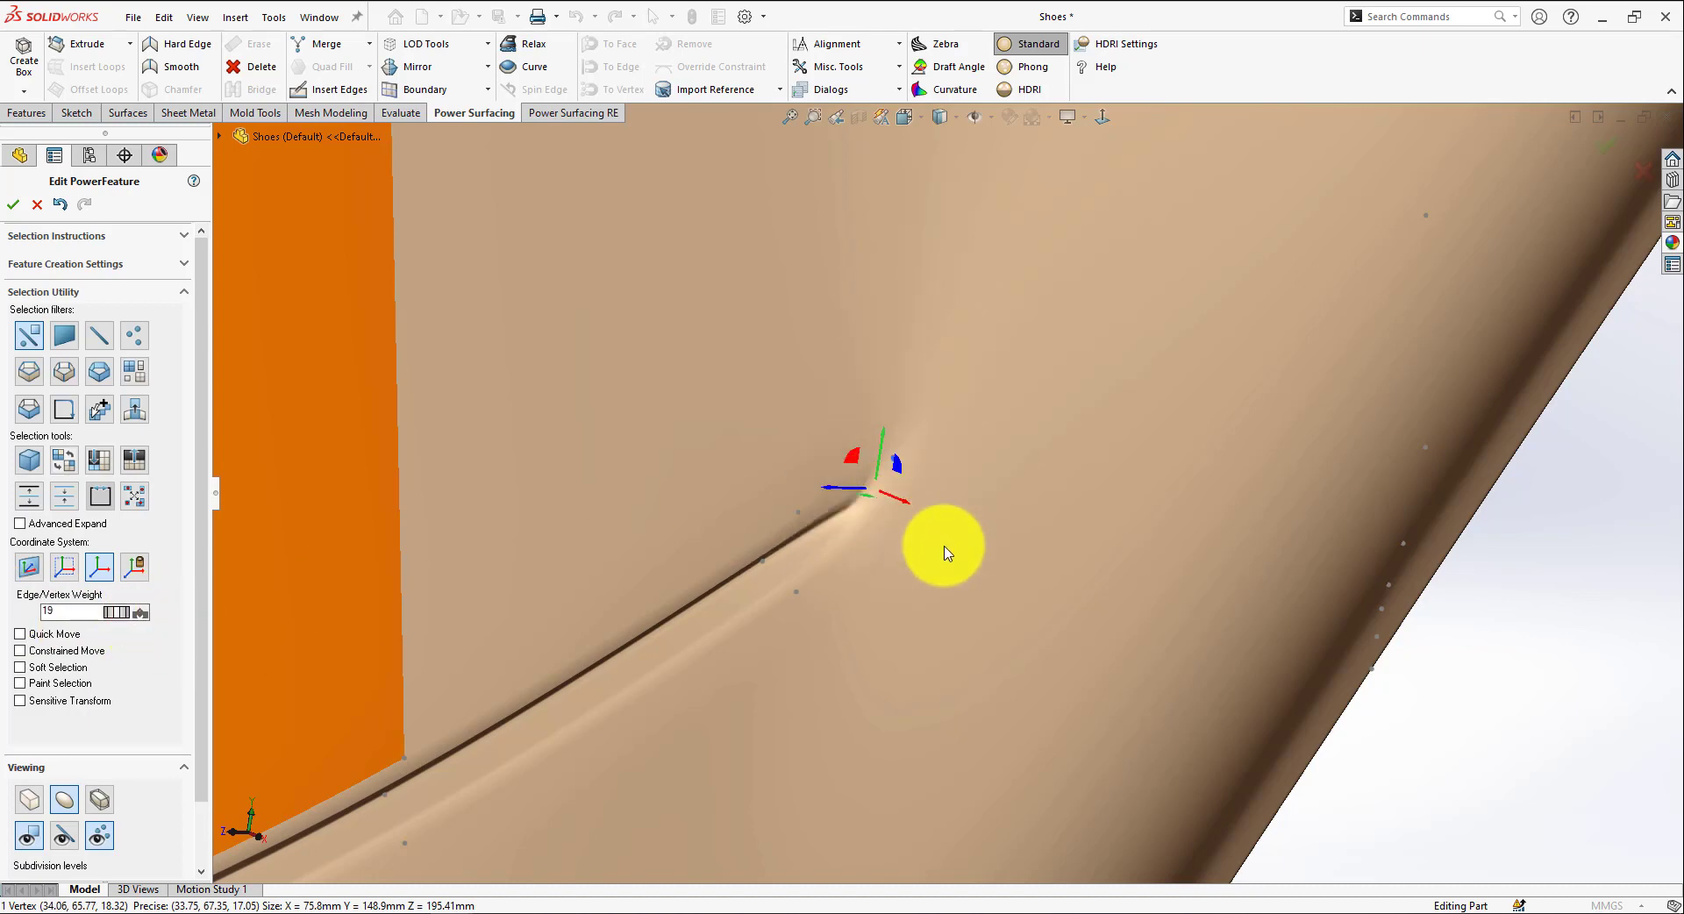
scroll(947, 556, "up", 2)
middle_click_drag(947, 556, 1015, 707)
scroll(1053, 691, "up", 4)
left_click(1071, 696)
Hide the vertices and review the whole shoe's smooth surface from the side
scroll(1071, 703, "up", 1)
scroll(1015, 707, "up", 2)
left_click(100, 842)
middle_click_drag(970, 779, 926, 700)
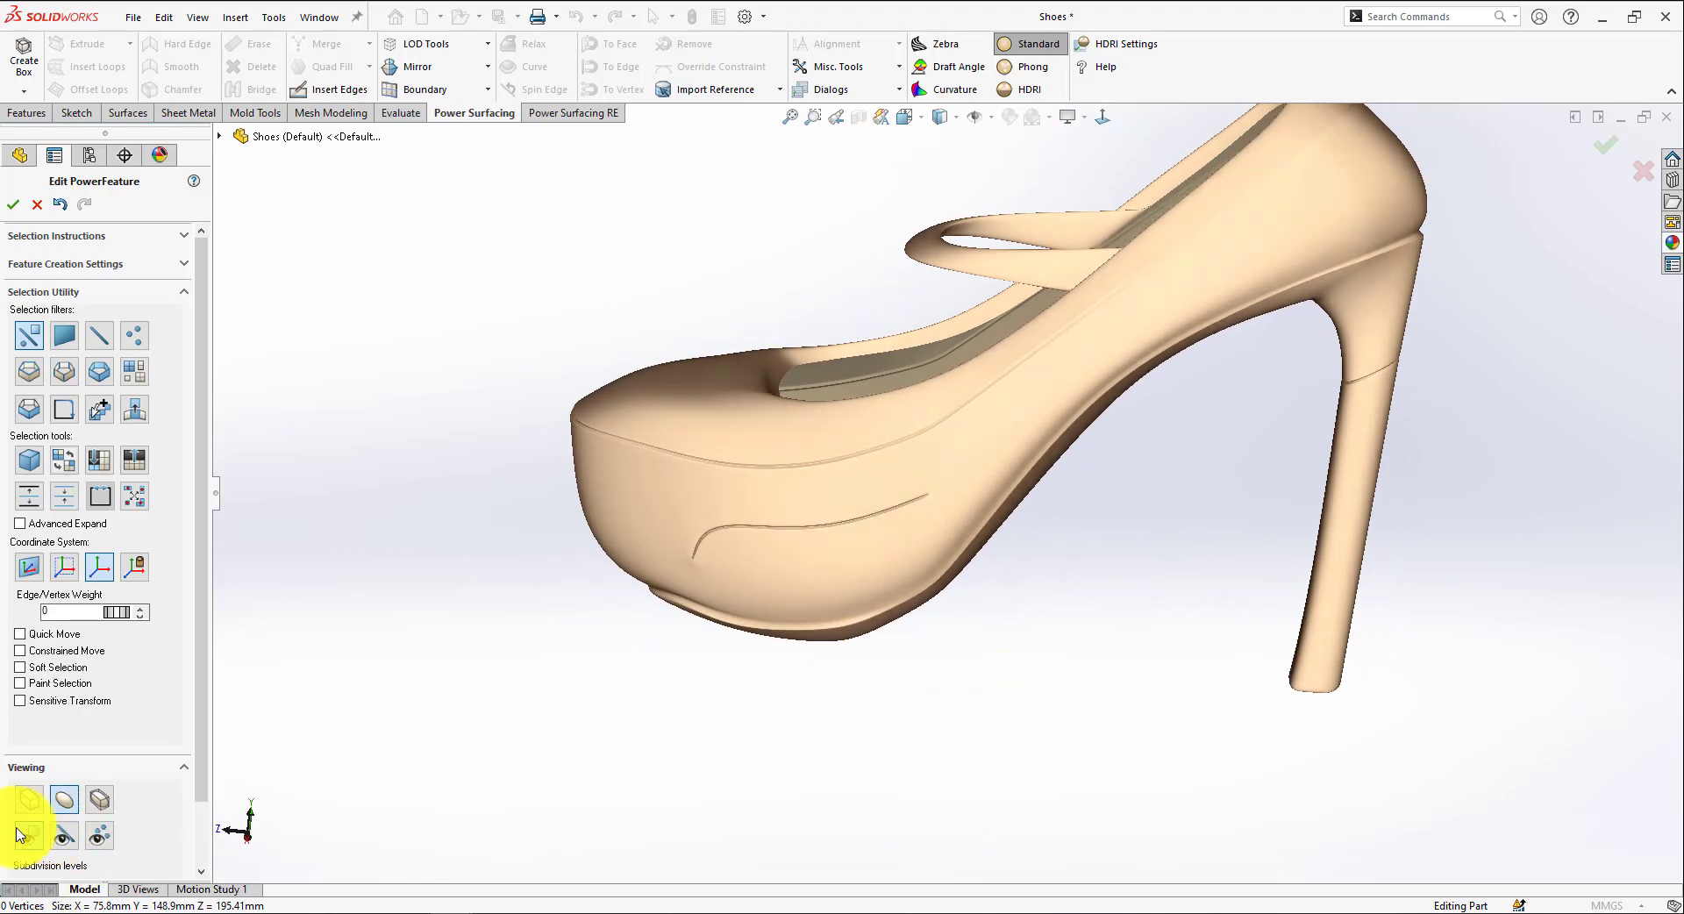
In the control mesh with edges and vertices shown, insert edges just below the forefoot groove and around its upper end
left_click(29, 799)
left_click(64, 836)
left_click(99, 836)
left_click(1101, 116)
scroll(965, 425, "down", 3)
left_click(315, 87)
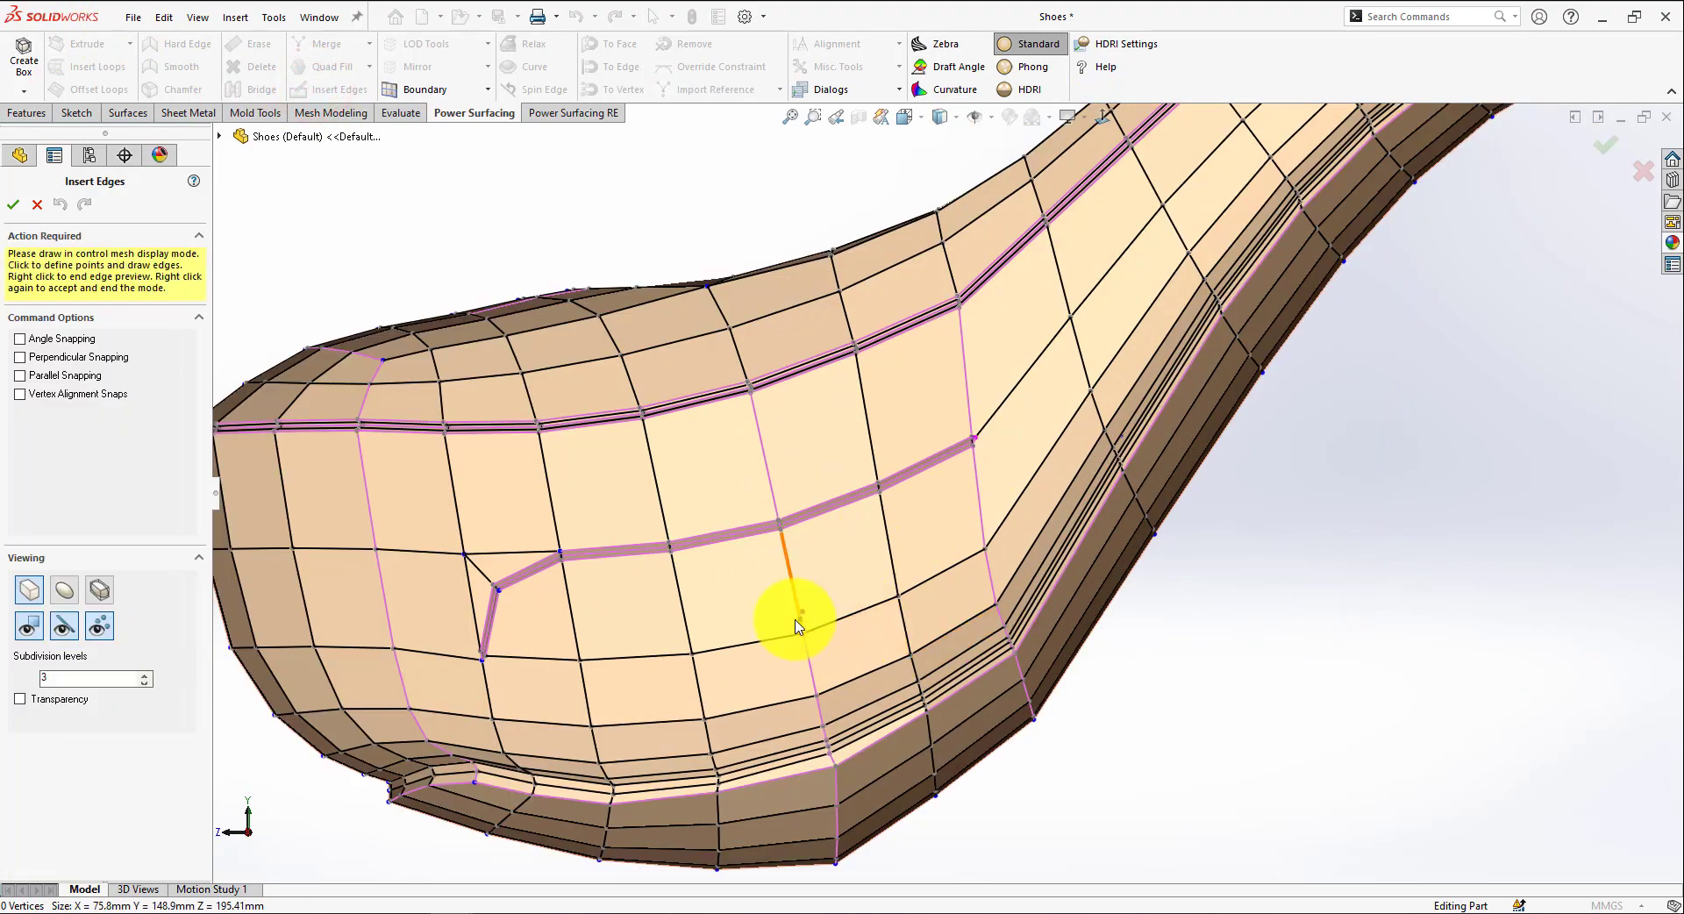
left_click(677, 585)
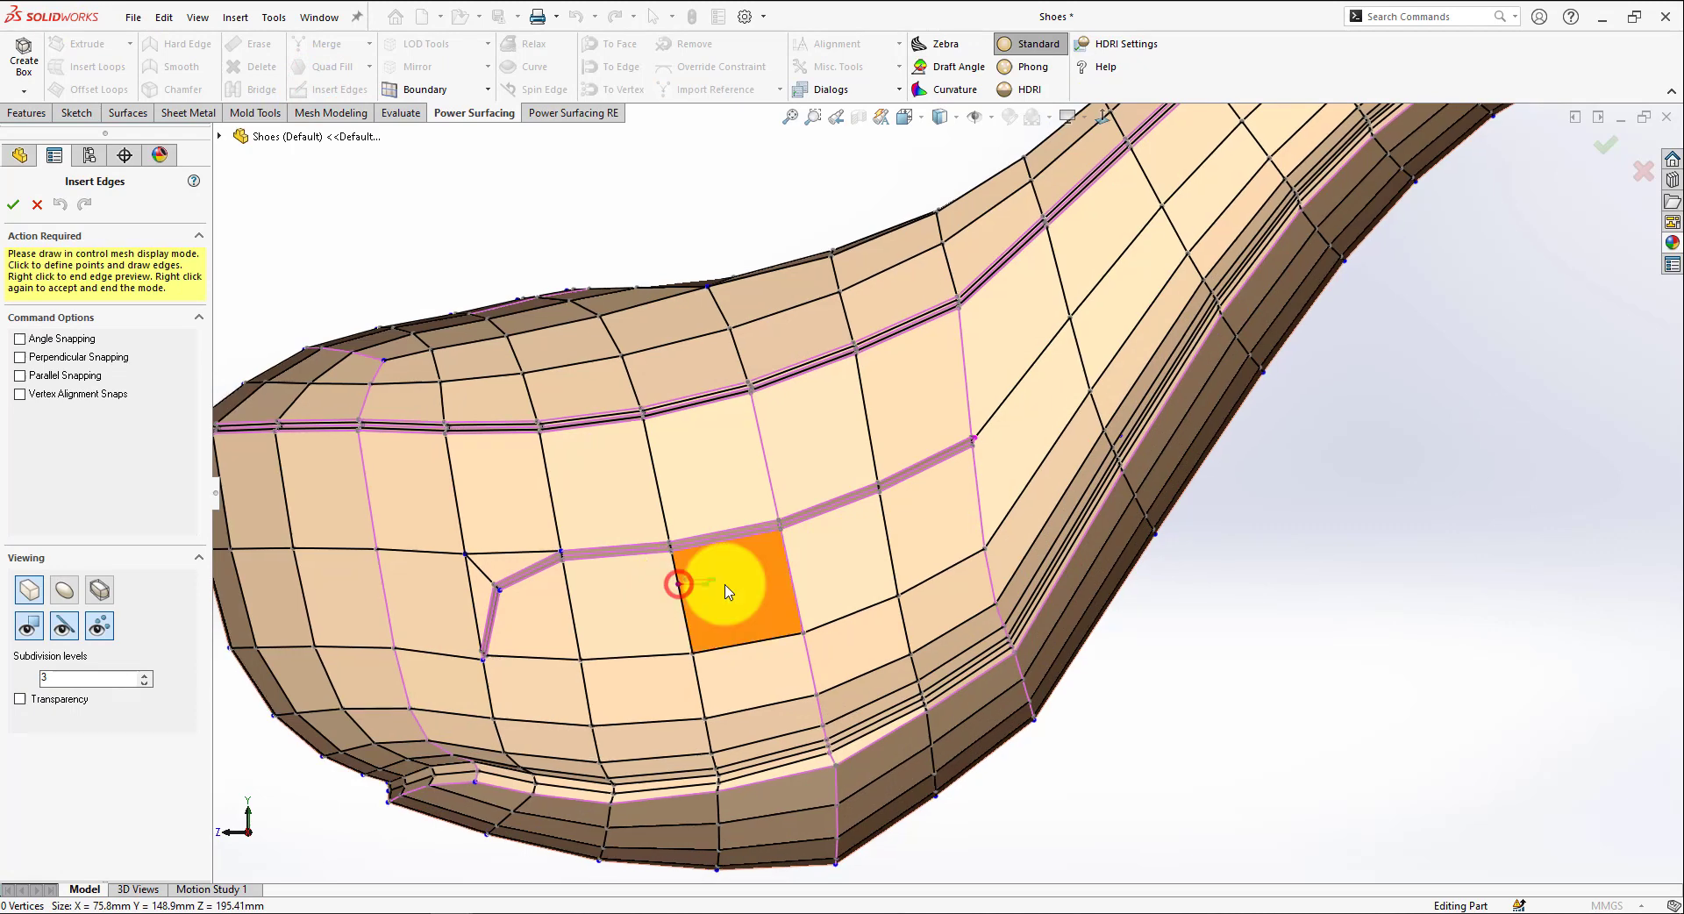
left_click(883, 524)
left_click(977, 478)
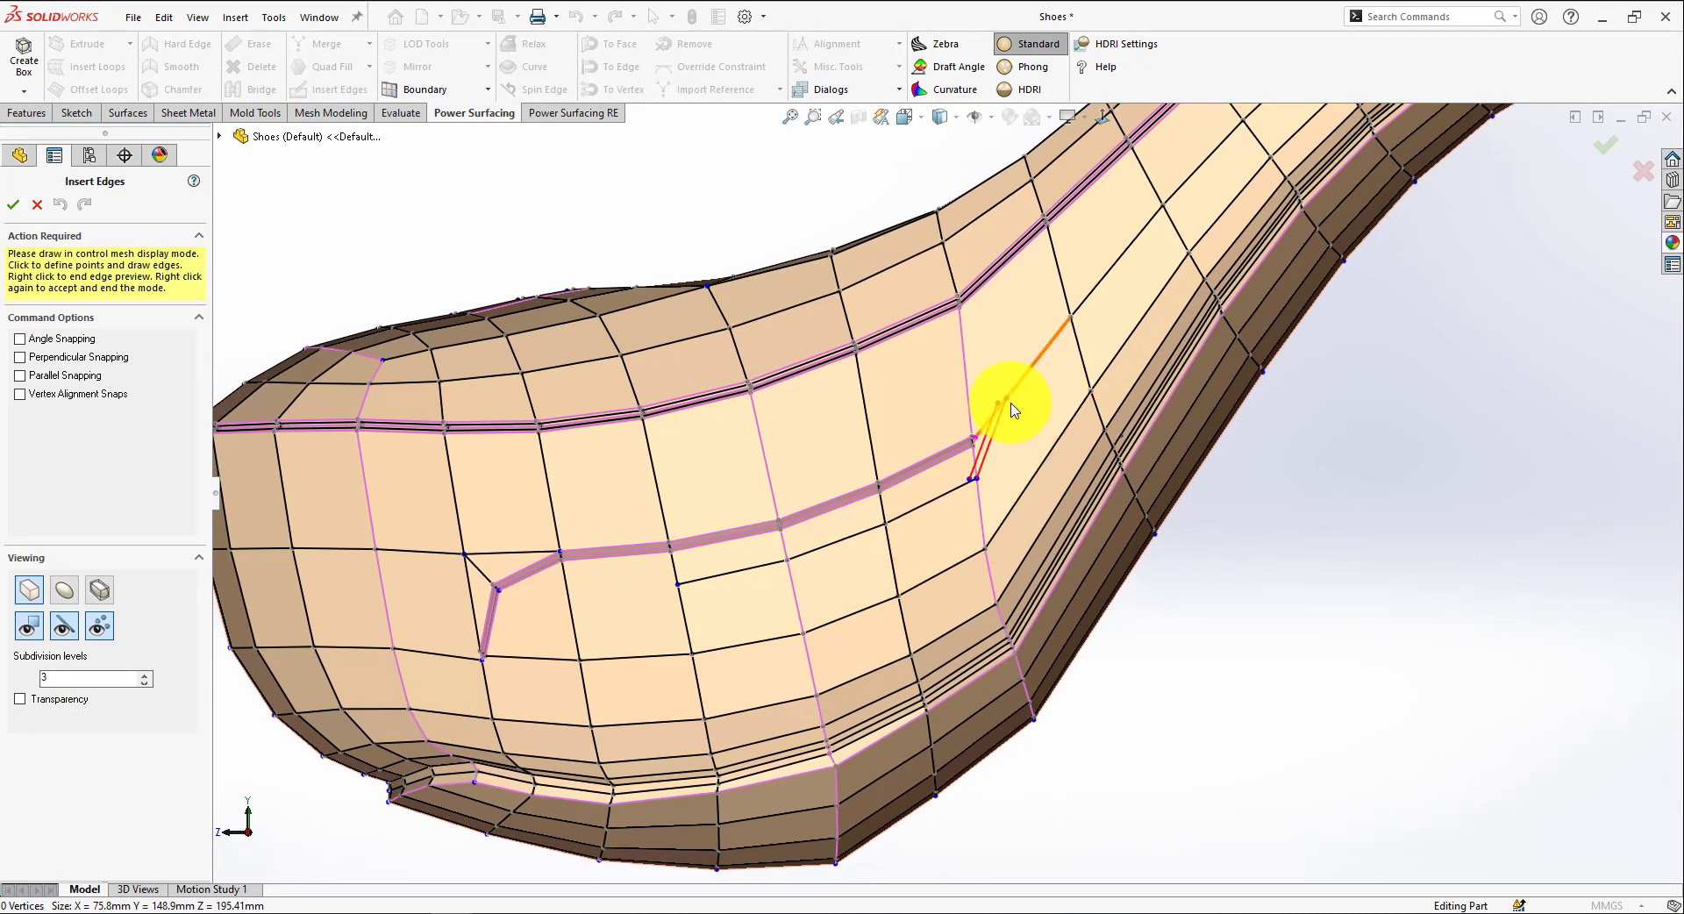
left_click(1009, 404)
Continue the inserted edges along the groove's upper side and around its lower end to surround the groove
left_click(969, 410)
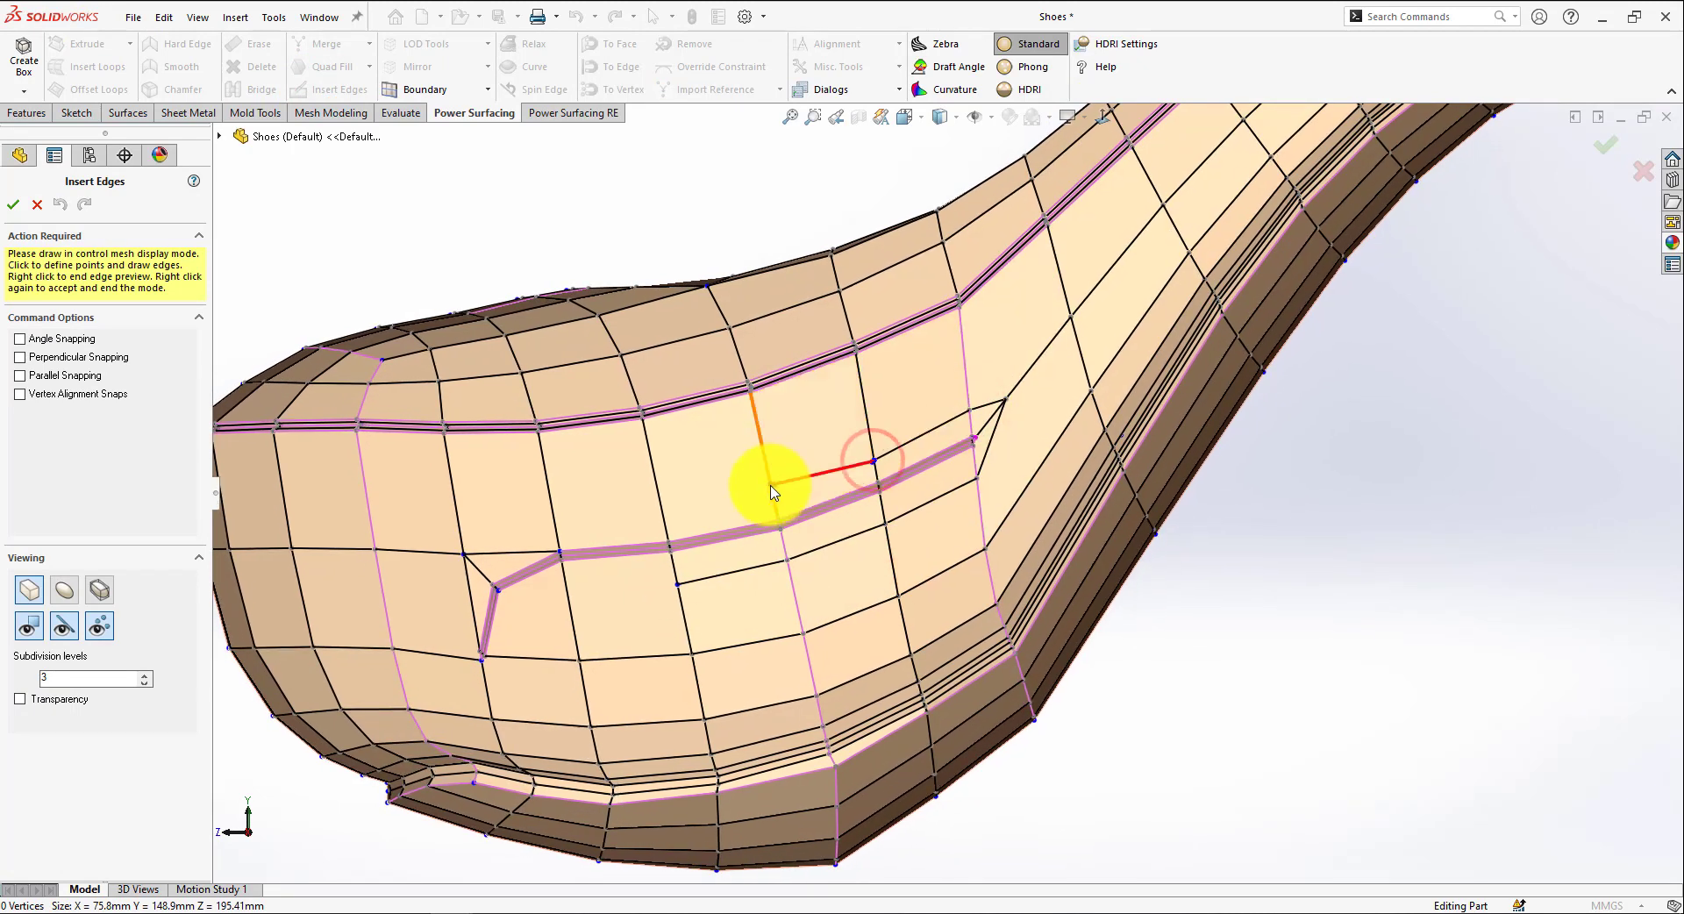
left_click(558, 533)
scroll(440, 561, "down", 2)
left_click(472, 528)
left_click(436, 548)
left_click(462, 698)
left_click(507, 736)
left_click(529, 698)
left_click(536, 627)
Insert a short edge connecting the groove's bend to the surrounding edge loop
left_click(475, 110)
left_click(341, 90)
left_click(526, 603)
left_click(536, 627)
right_click(536, 628)
Examine the new edge loop around the groove up close and from a different view orientation
middle_click_drag(640, 619, 667, 657)
scroll(679, 701, "down", 6)
left_click(906, 115)
left_click(947, 187)
scroll(887, 431, "down", 8)
left_click(858, 449, "ctrl")
scroll(839, 522, "up", 8)
left_click(488, 763)
scroll(1105, 377, "down", 3)
Display the smooth surface with edges and vertices hidden and Phong shading to examine the area around the groove
left_click(64, 799)
middle_click_drag(964, 562, 1049, 601)
scroll(965, 571, "up", 3)
middle_click_drag(877, 535, 1053, 544)
left_click(1301, 583)
left_click(1064, 605)
left_click(1161, 655)
scroll(1162, 654, "up", 4)
left_click(92, 830)
left_click(61, 843)
scroll(886, 478, "down", 4)
middle_click_drag(877, 492, 696, 790)
left_click(1032, 67)
scroll(964, 438, "up", 3)
middle_click_drag(842, 412, 962, 425)
Show the edges and vertices again on the smooth surface around the groove's lower end
scroll(912, 509, "down", 7)
left_click(64, 836)
left_click(100, 836)
Try moving the vertex at the tip of the groove's lower end
left_click(714, 733)
right_click(730, 721)
left_click(751, 704)
left_click(717, 737)
middle_click_drag(728, 747, 733, 792)
left_click_drag(730, 788, 749, 743)
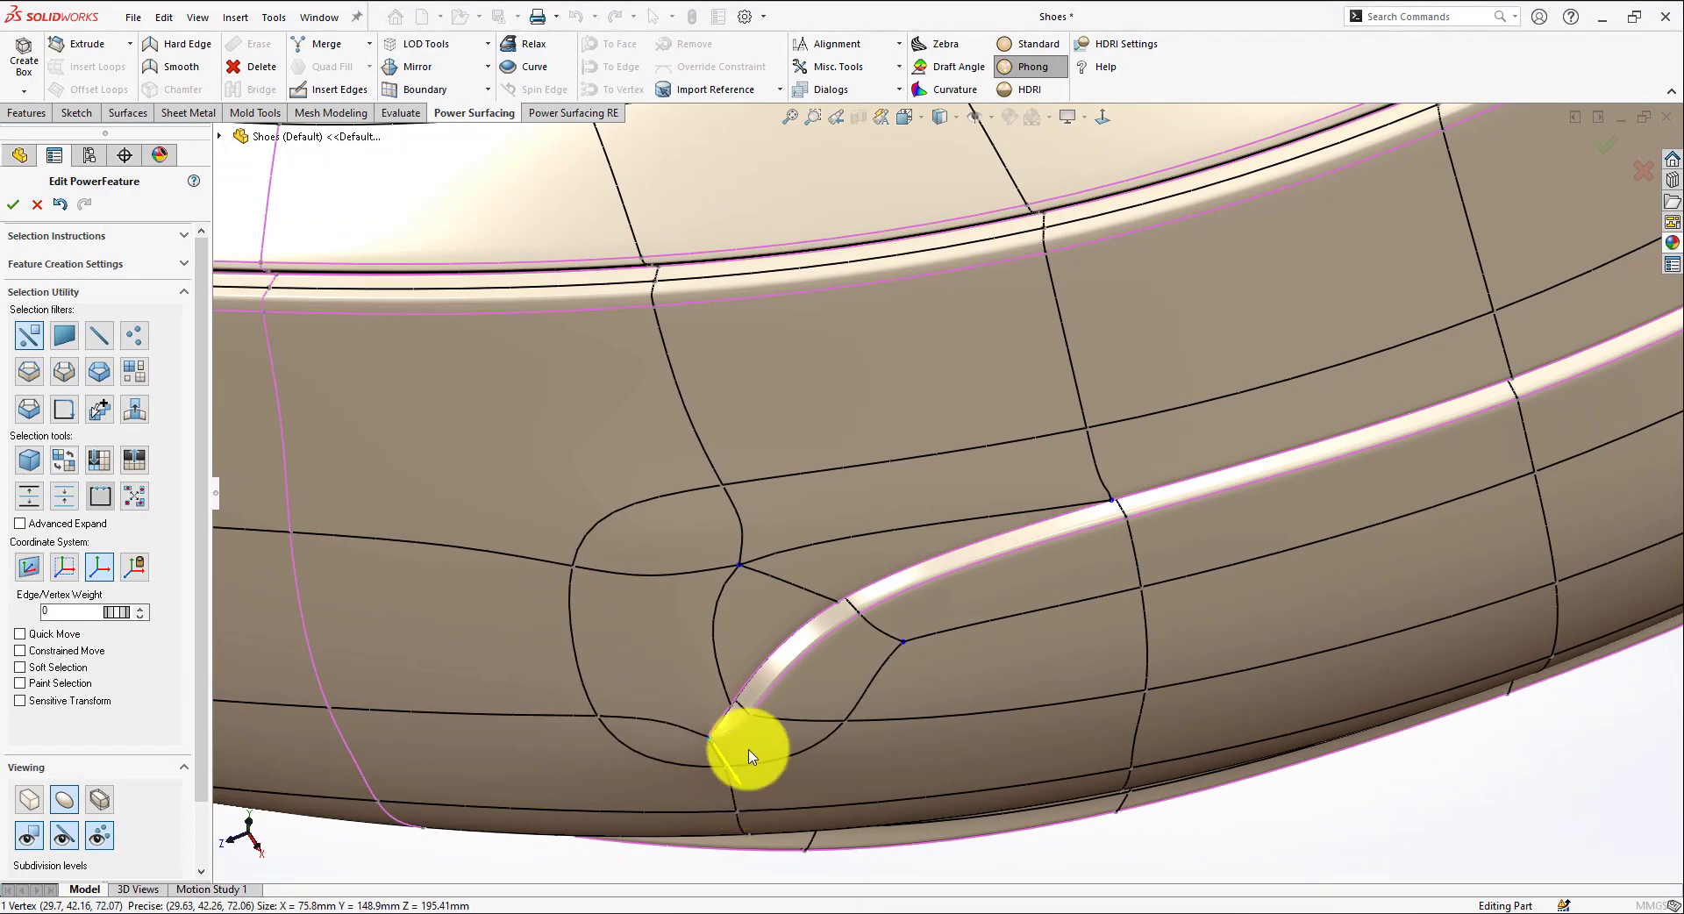
middle_click_drag(751, 744, 702, 733)
Select the two short edges at the groove's lower tip and examine the tip's shape
left_click(743, 664)
scroll(742, 653, "down", 2)
middle_click_drag(744, 629, 872, 669)
scroll(873, 677, "up", 5)
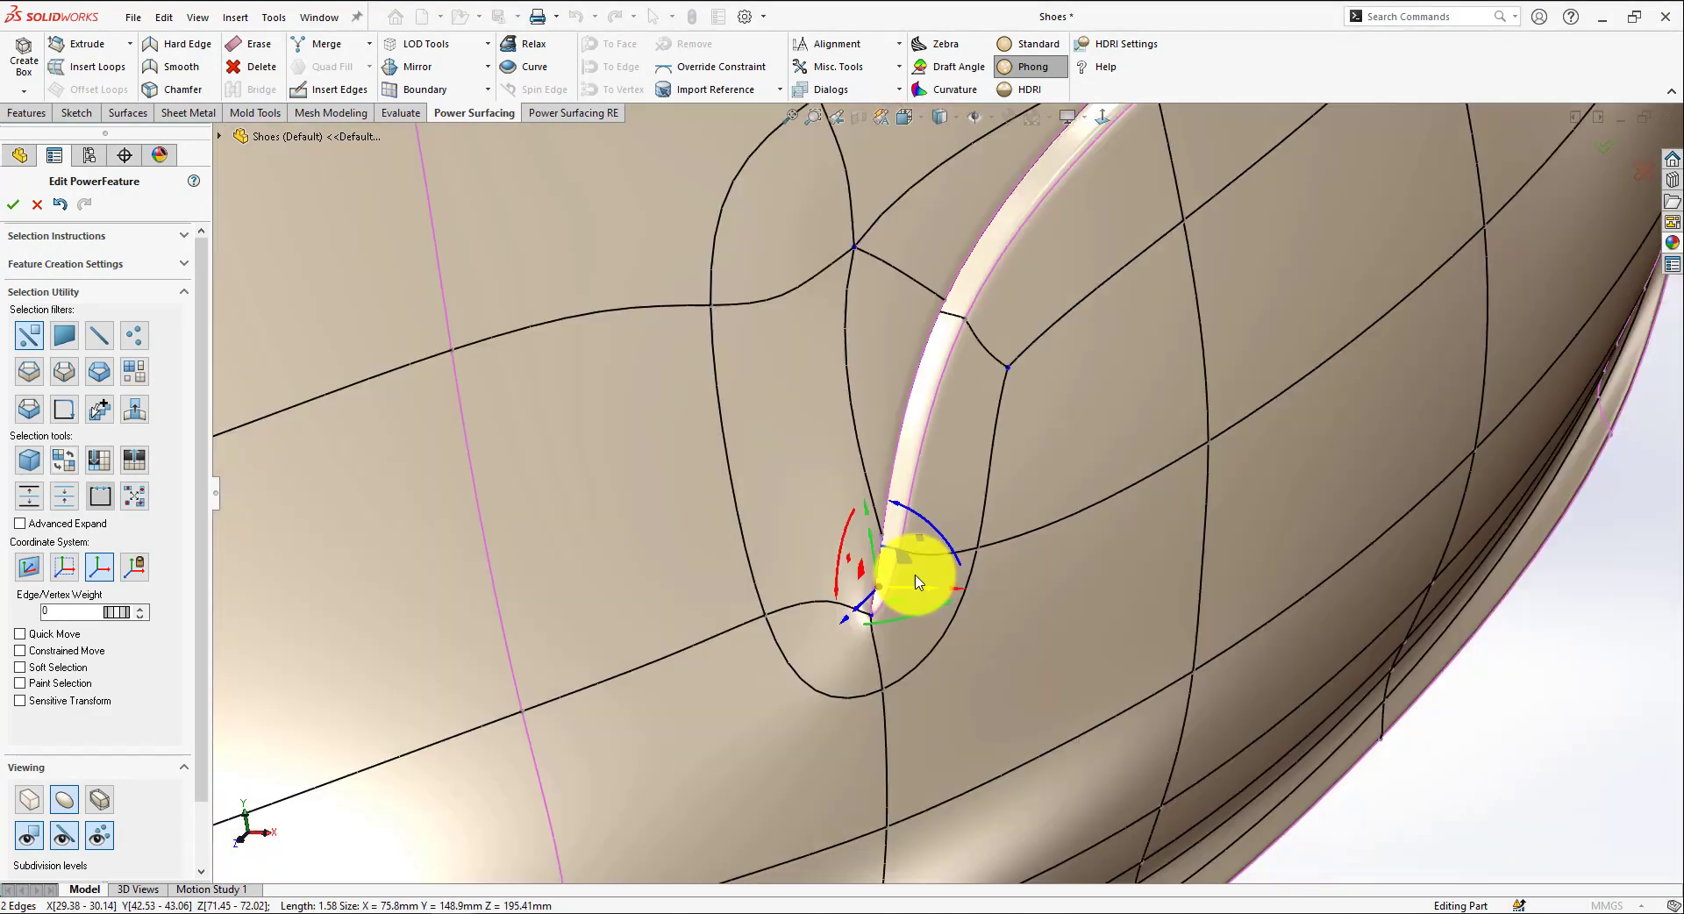
Switch to HDRI shading and set the weight of the vertex at the groove's lower tip to 32
mouse_move(1252, 746)
middle_mouse_down()
mouse_move(1241, 632)
mouse_move(1128, 590)
mouse_move(1150, 362)
middle_mouse_up()
scroll(916, 538, "down", 4)
middle_click_drag(970, 572, 893, 517)
left_click(905, 357)
middle_click_drag(948, 343, 849, 593)
left_click(849, 594)
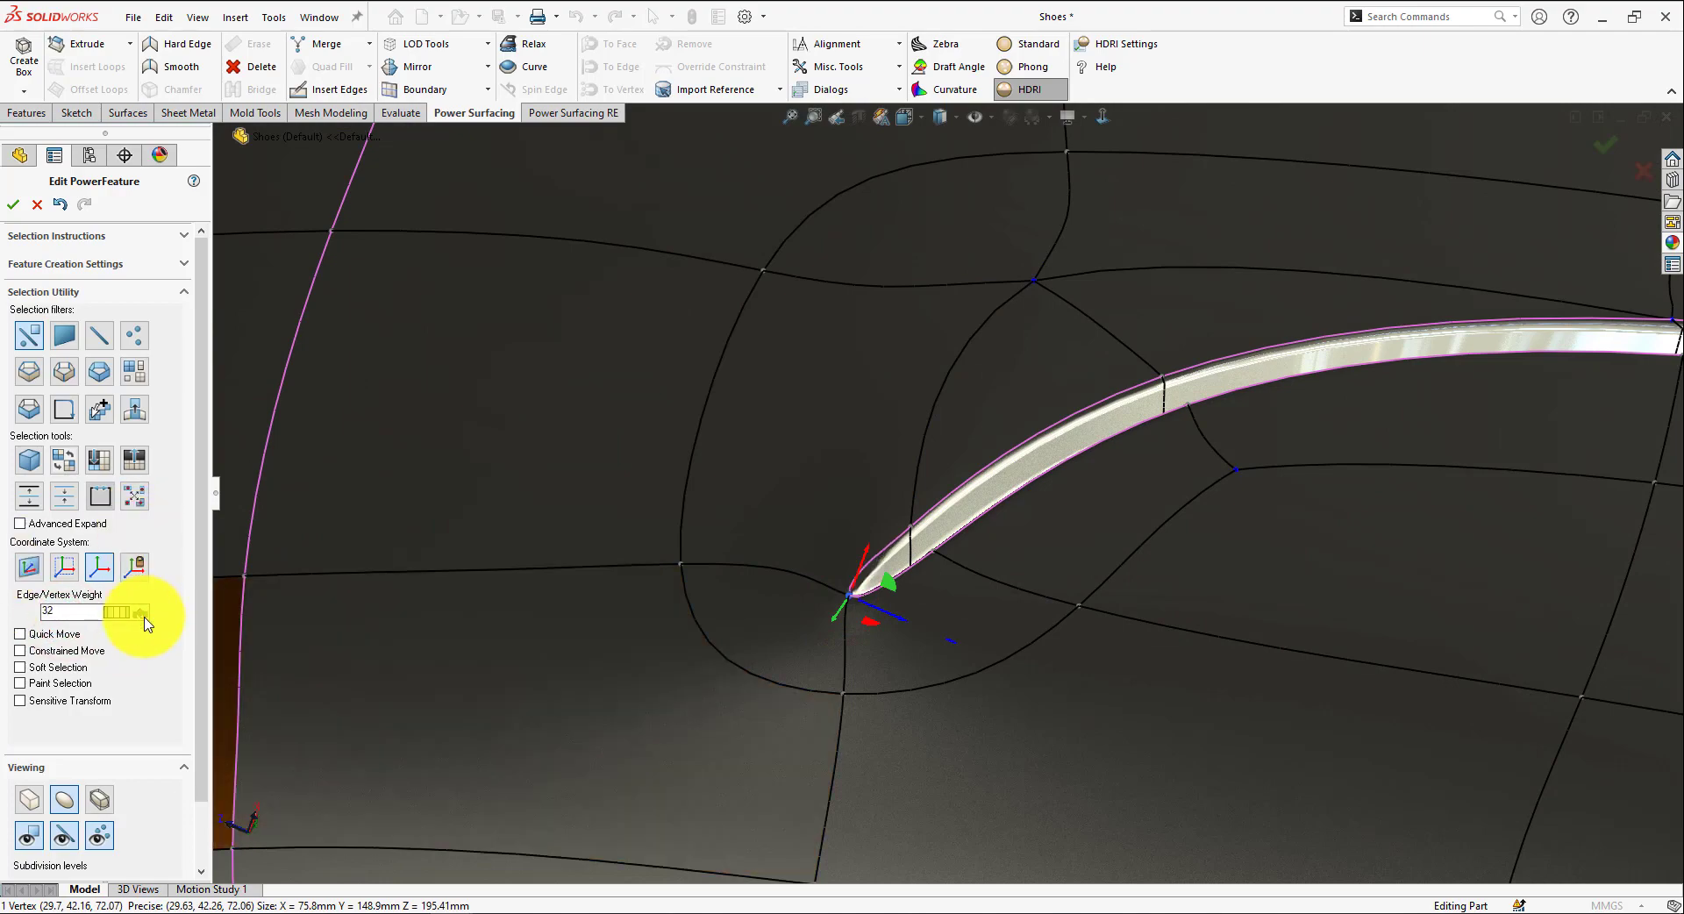
middle_click_drag(577, 597, 575, 746)
Review the forefoot groove under HDRI shading, toggling the display of edges and vertices
left_click(99, 830)
left_click(67, 833)
scroll(929, 708, "up", 3)
middle_click_drag(928, 709, 1091, 828)
scroll(1091, 828, "up", 4)
left_click(876, 762)
middle_click_drag(1004, 724, 989, 612)
scroll(1104, 414, "down", 4)
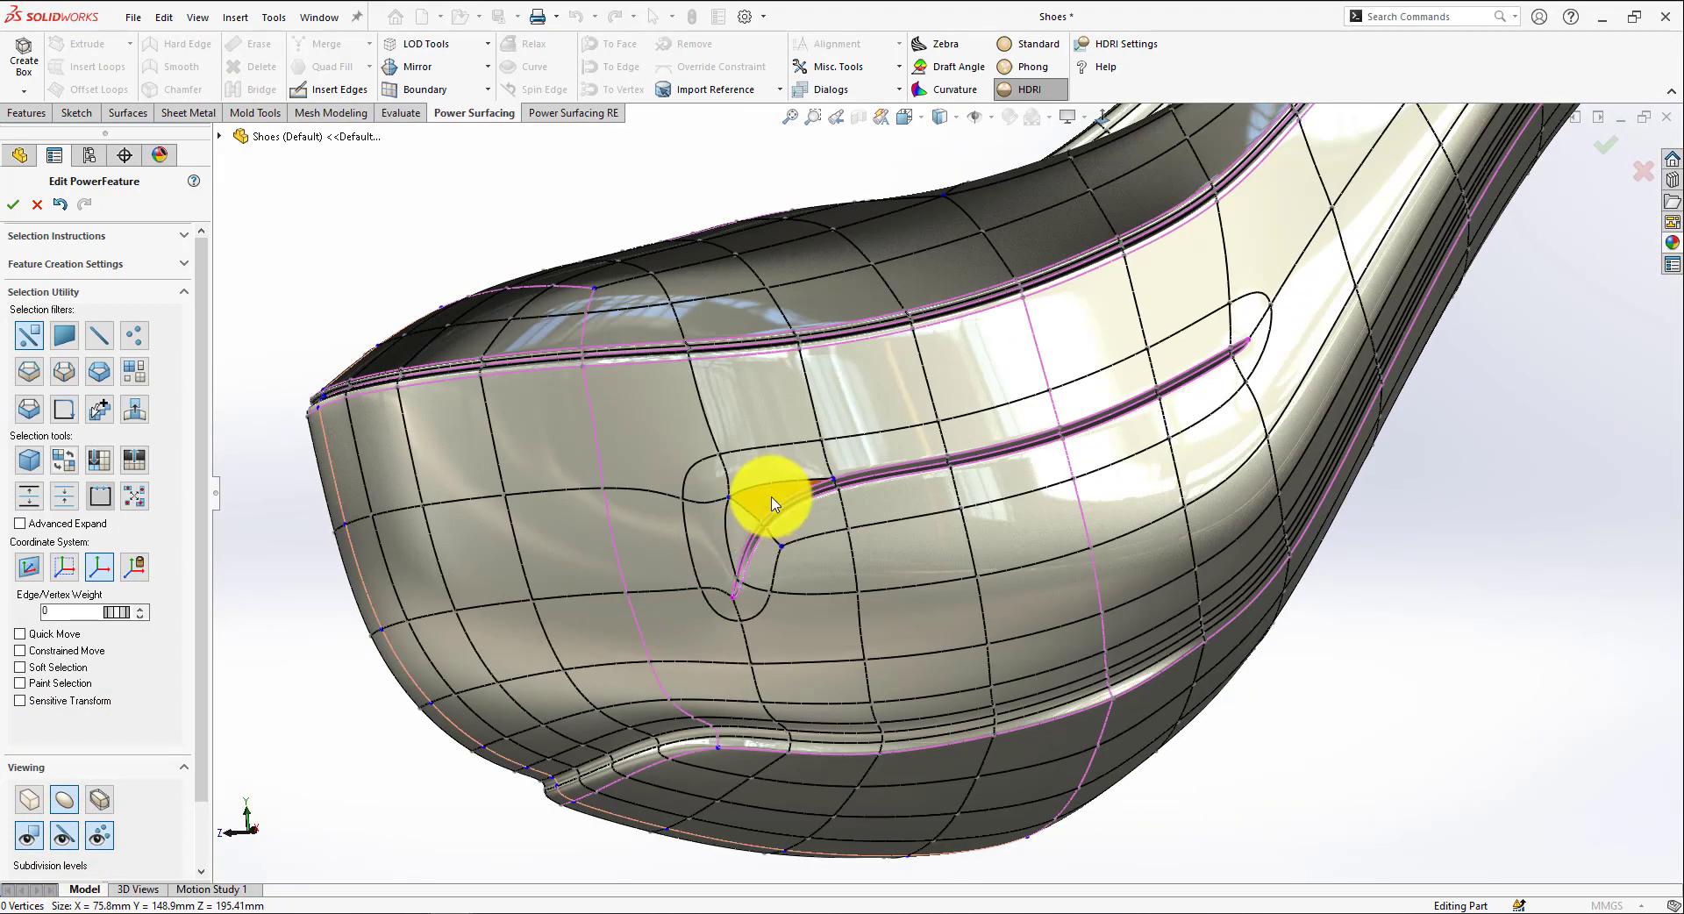
Show the control mesh and merge the two outer corner vertices beside the forefoot groove's bend, enabling Constrained Move
left_click(35, 797)
scroll(702, 504, "down", 4)
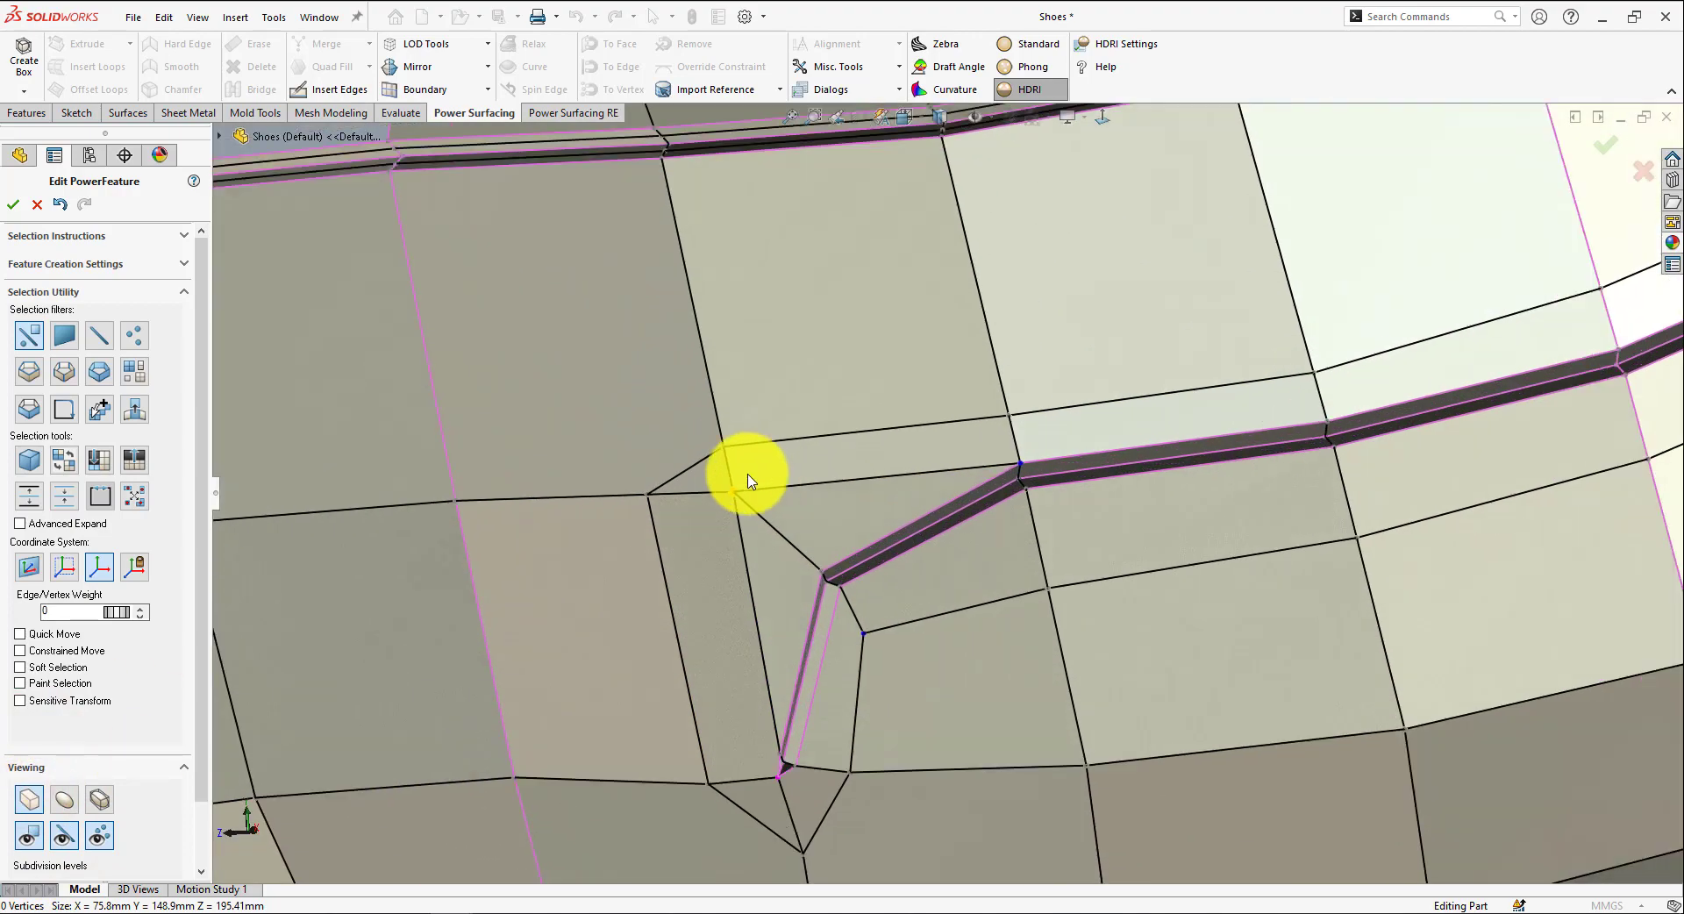
left_click(723, 447)
left_click(647, 494, "ctrl")
left_click(778, 515)
key("ctrl+z")
left_click(21, 668)
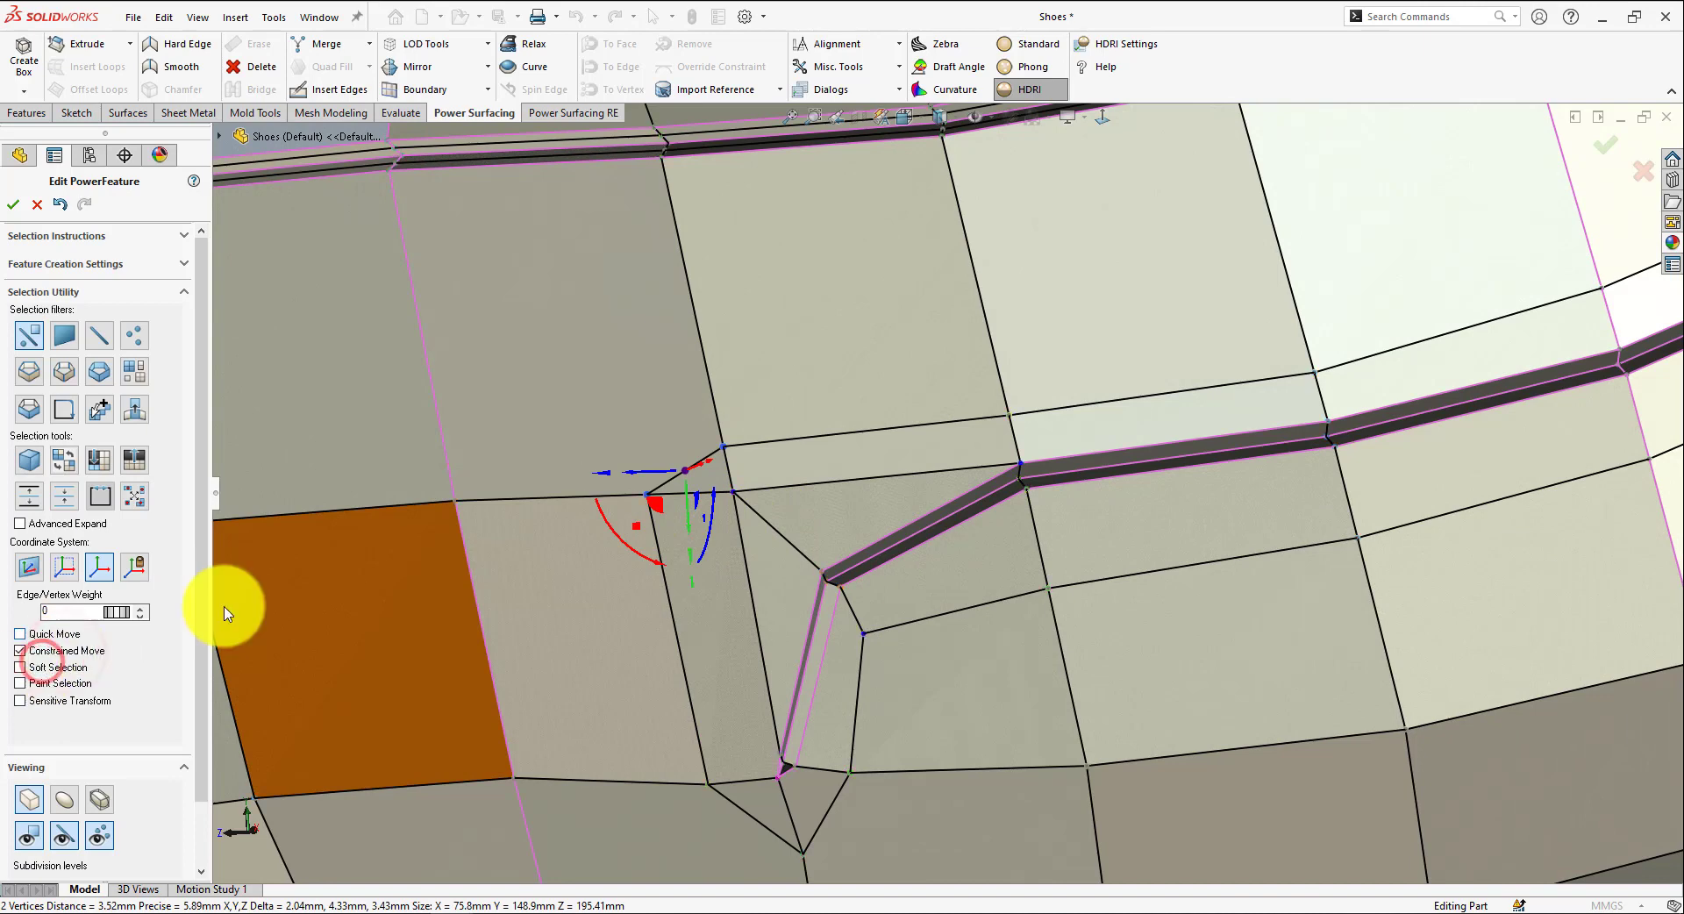
left_click(741, 485)
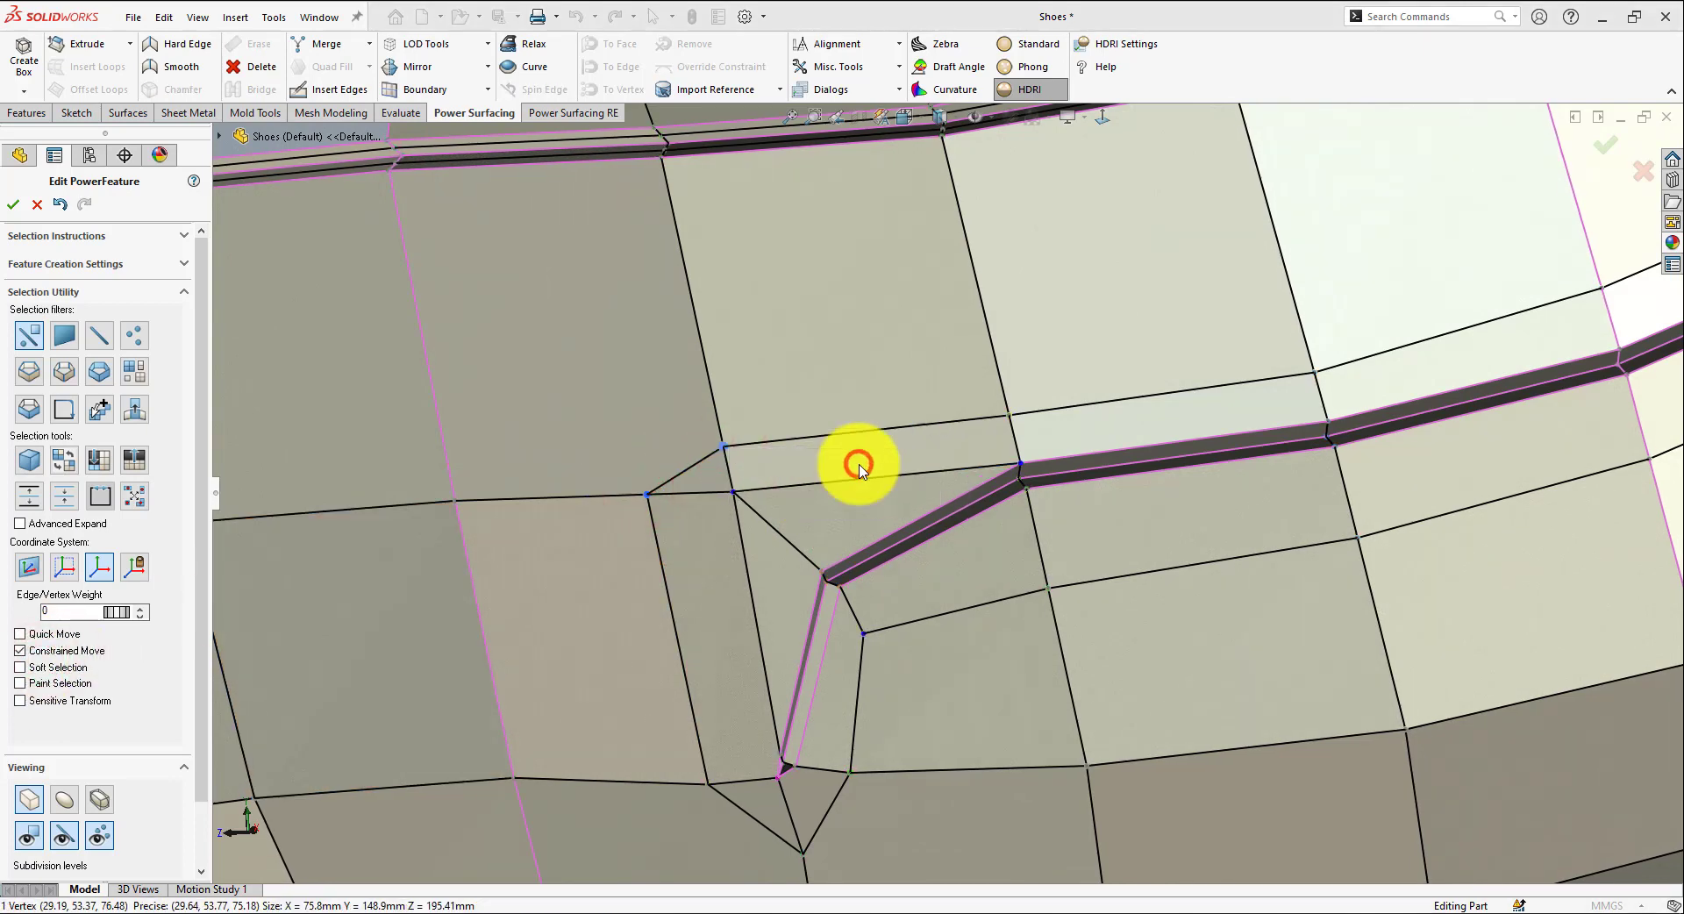
left_click(855, 466)
mouse_move(637, 523)
left_mouse_down()
mouse_move(673, 476)
mouse_move(650, 451)
mouse_move(634, 501)
left_mouse_up()
left_click(636, 509)
Reposition the merged corner vertex beside the groove's bend, and display the smooth surface with edges and vertices hidden
scroll(751, 564, "up", 5)
middle_click_drag(752, 564, 1088, 619)
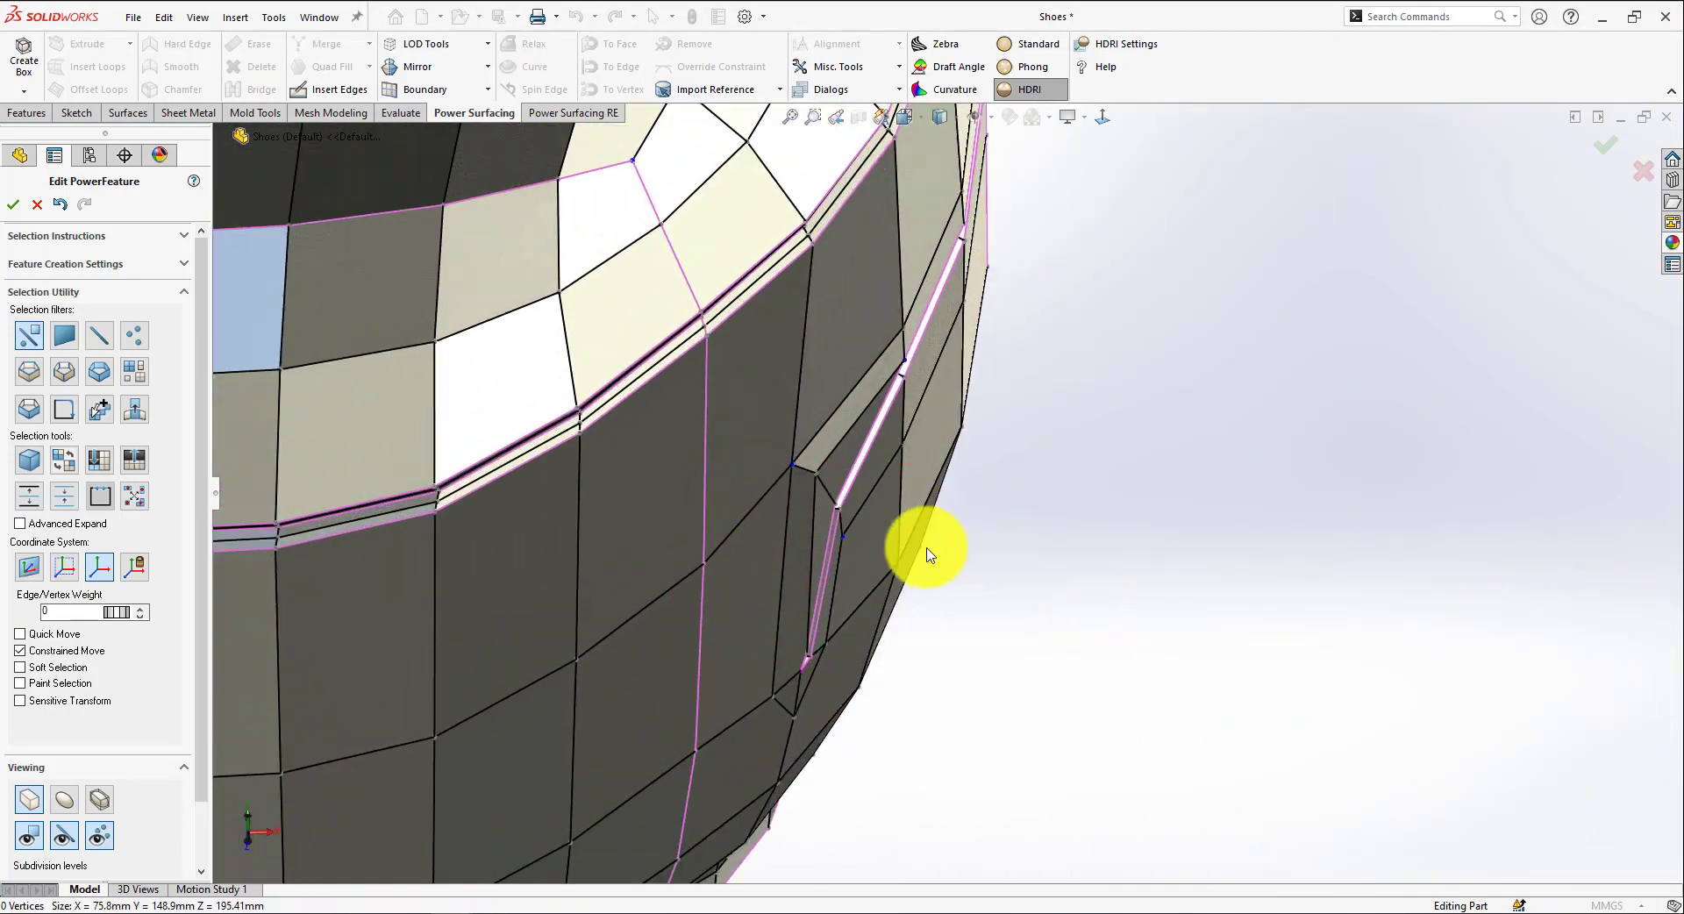
middle_click_drag(927, 551, 949, 640)
left_click(812, 458)
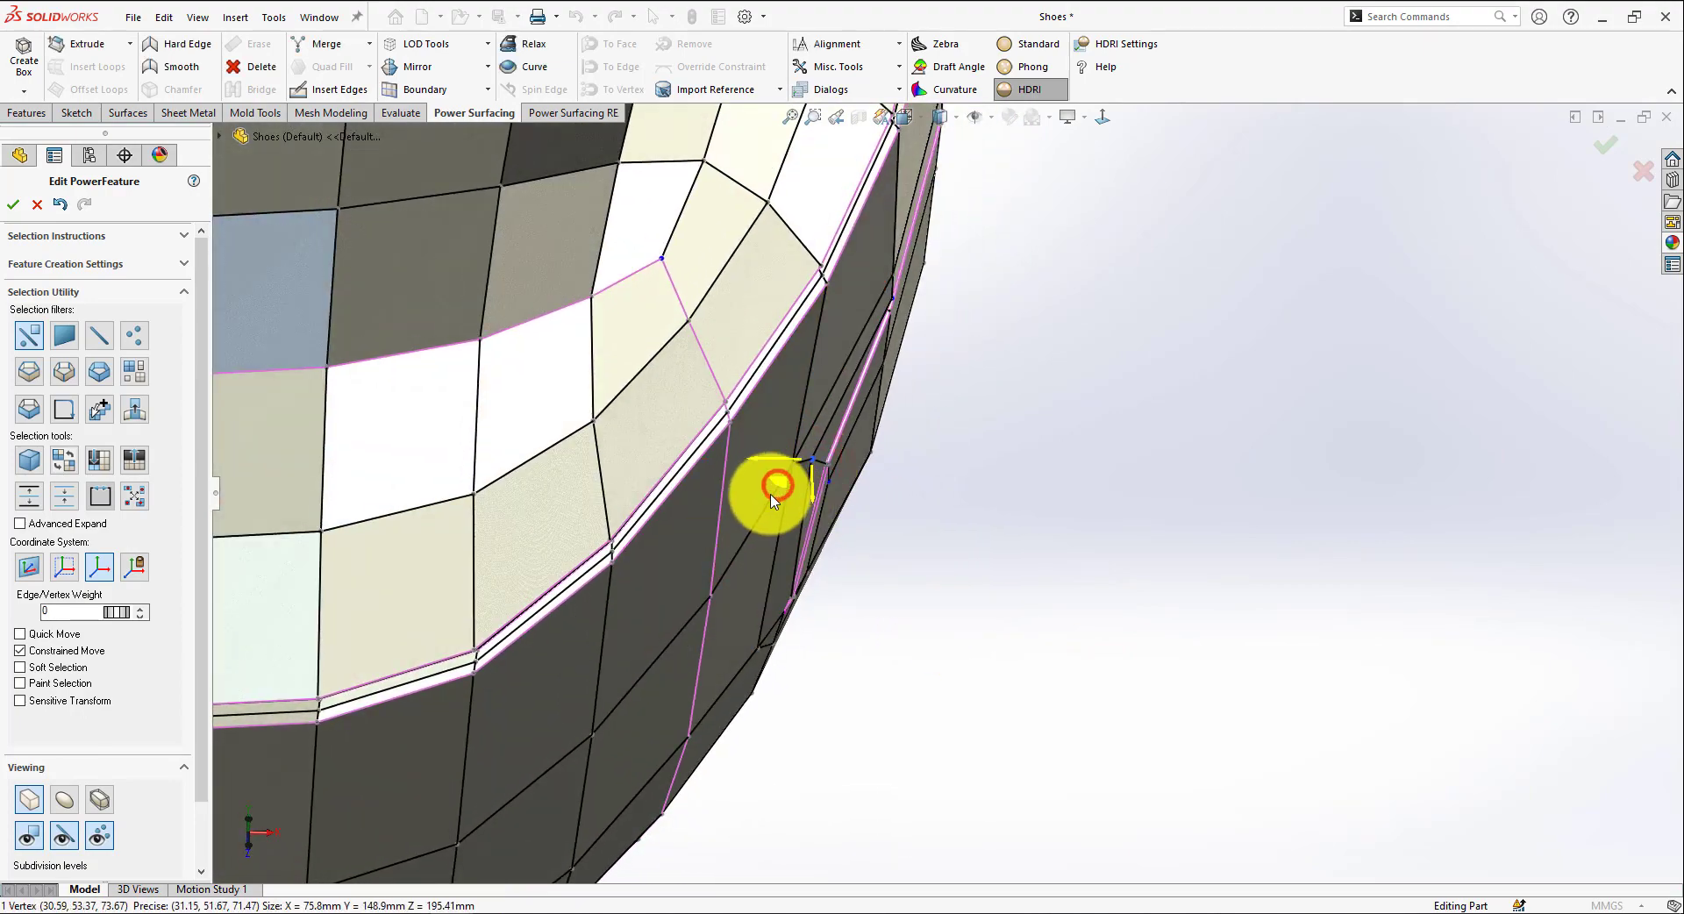
middle_click_drag(794, 516, 699, 448)
left_click(61, 802)
left_click(64, 835)
left_click(96, 833)
scroll(914, 744, "up", 4)
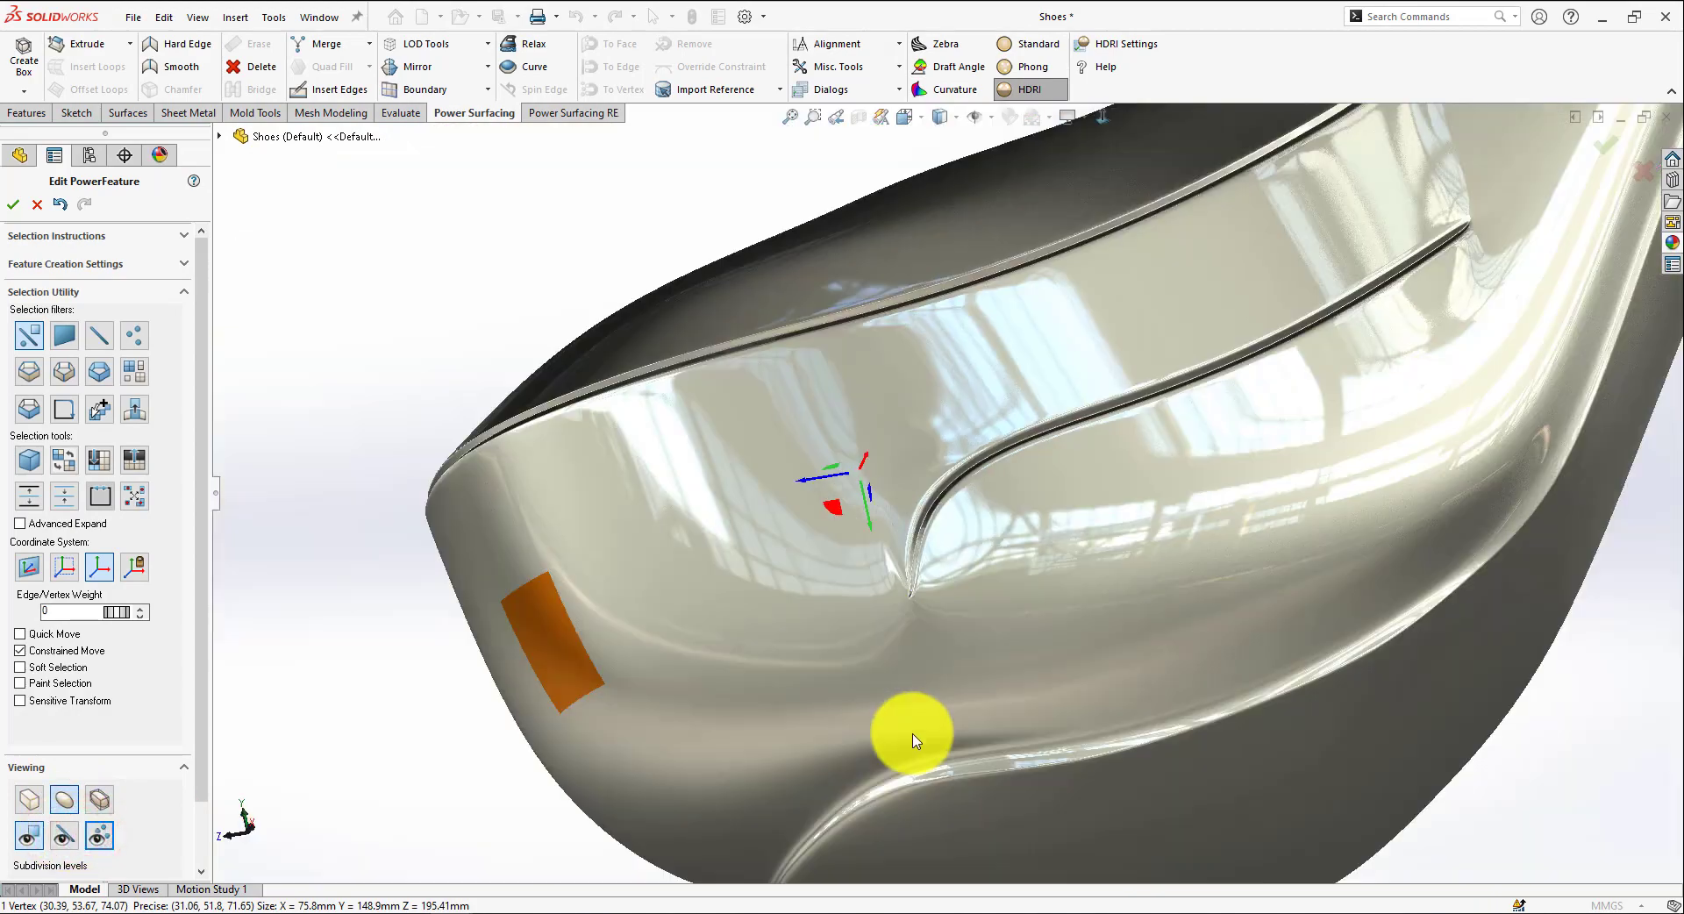
Move the vertex just below the tip of the groove's lower end, using Constrained Move to refine its position
middle_click_drag(913, 745, 985, 564)
scroll(783, 544, "down", 5)
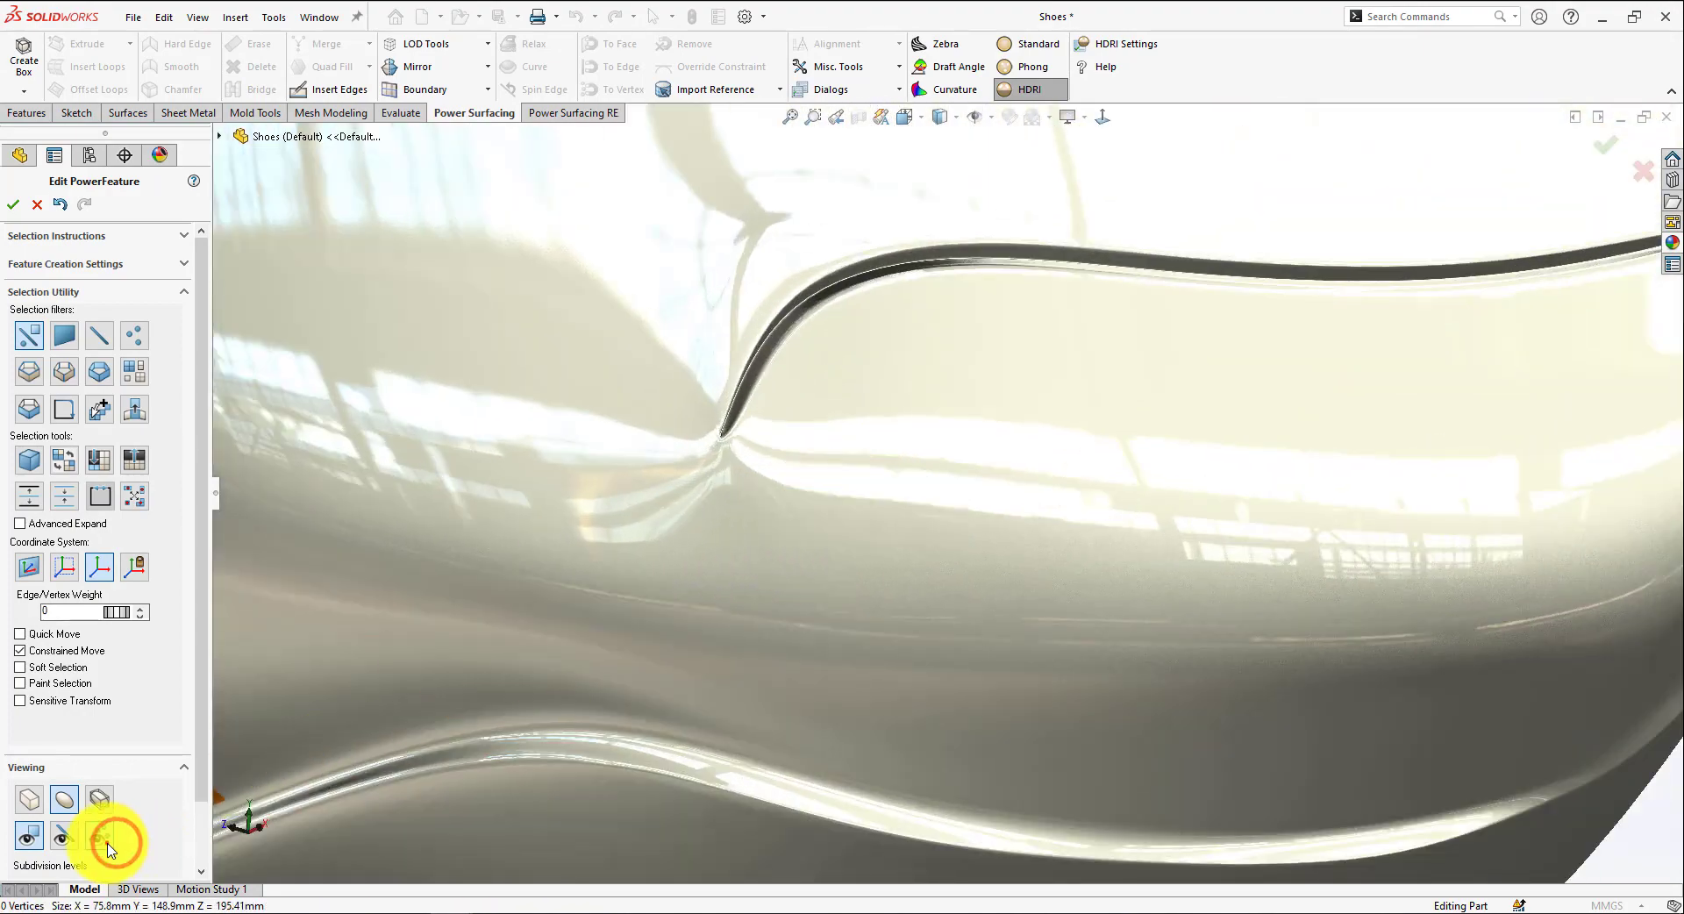
middle_click_drag(730, 487, 848, 459)
left_click(811, 474)
left_click_drag(848, 457, 852, 460)
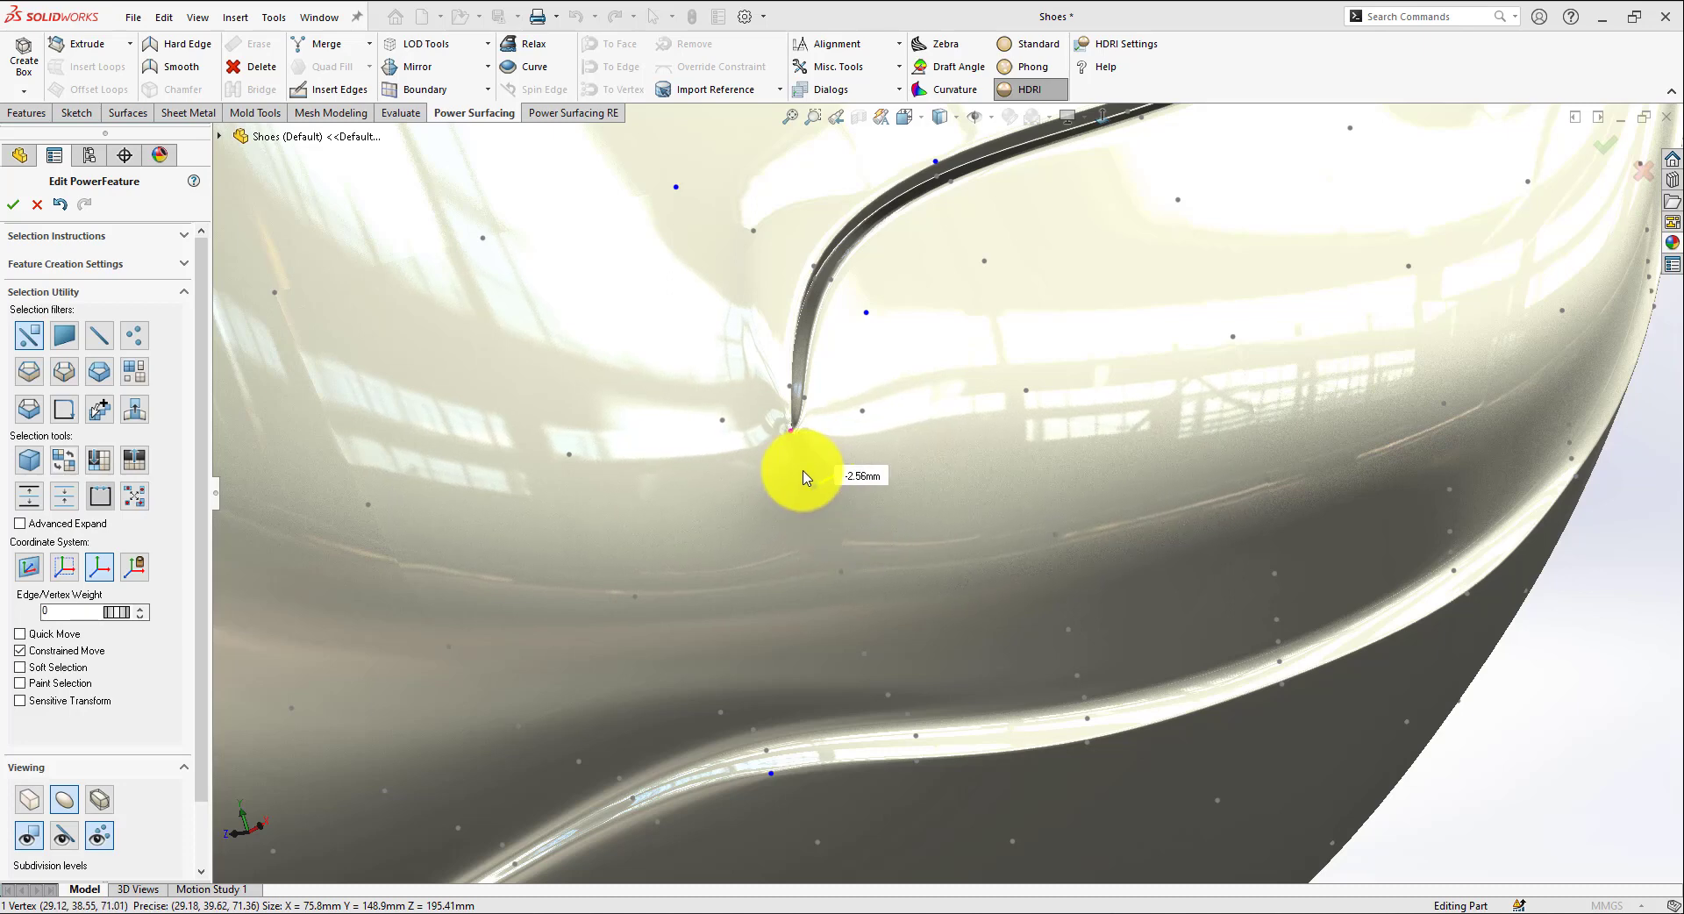
left_click(860, 474)
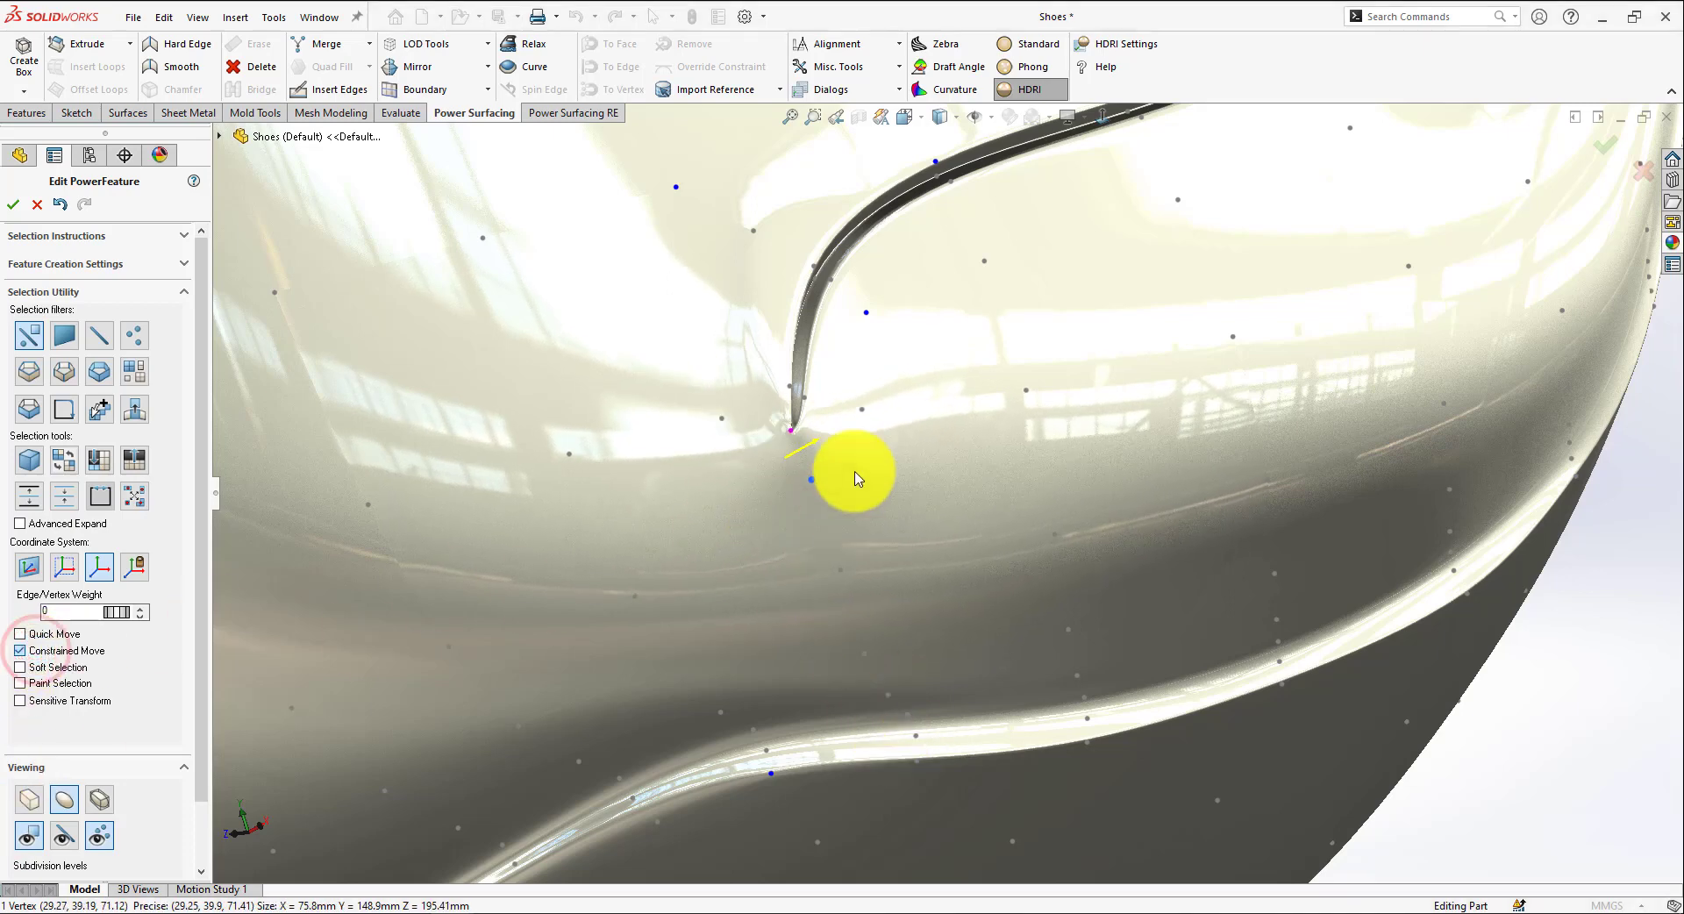
left_click_drag(845, 466, 842, 488)
Review the whole shoe in the Right view, and display its control mesh with edges shown
middle_click_drag(841, 488, 1021, 626)
scroll(1020, 626, "up", 3)
middle_click_drag(1149, 666, 1048, 568)
scroll(981, 493, "up", 3)
left_click(998, 273)
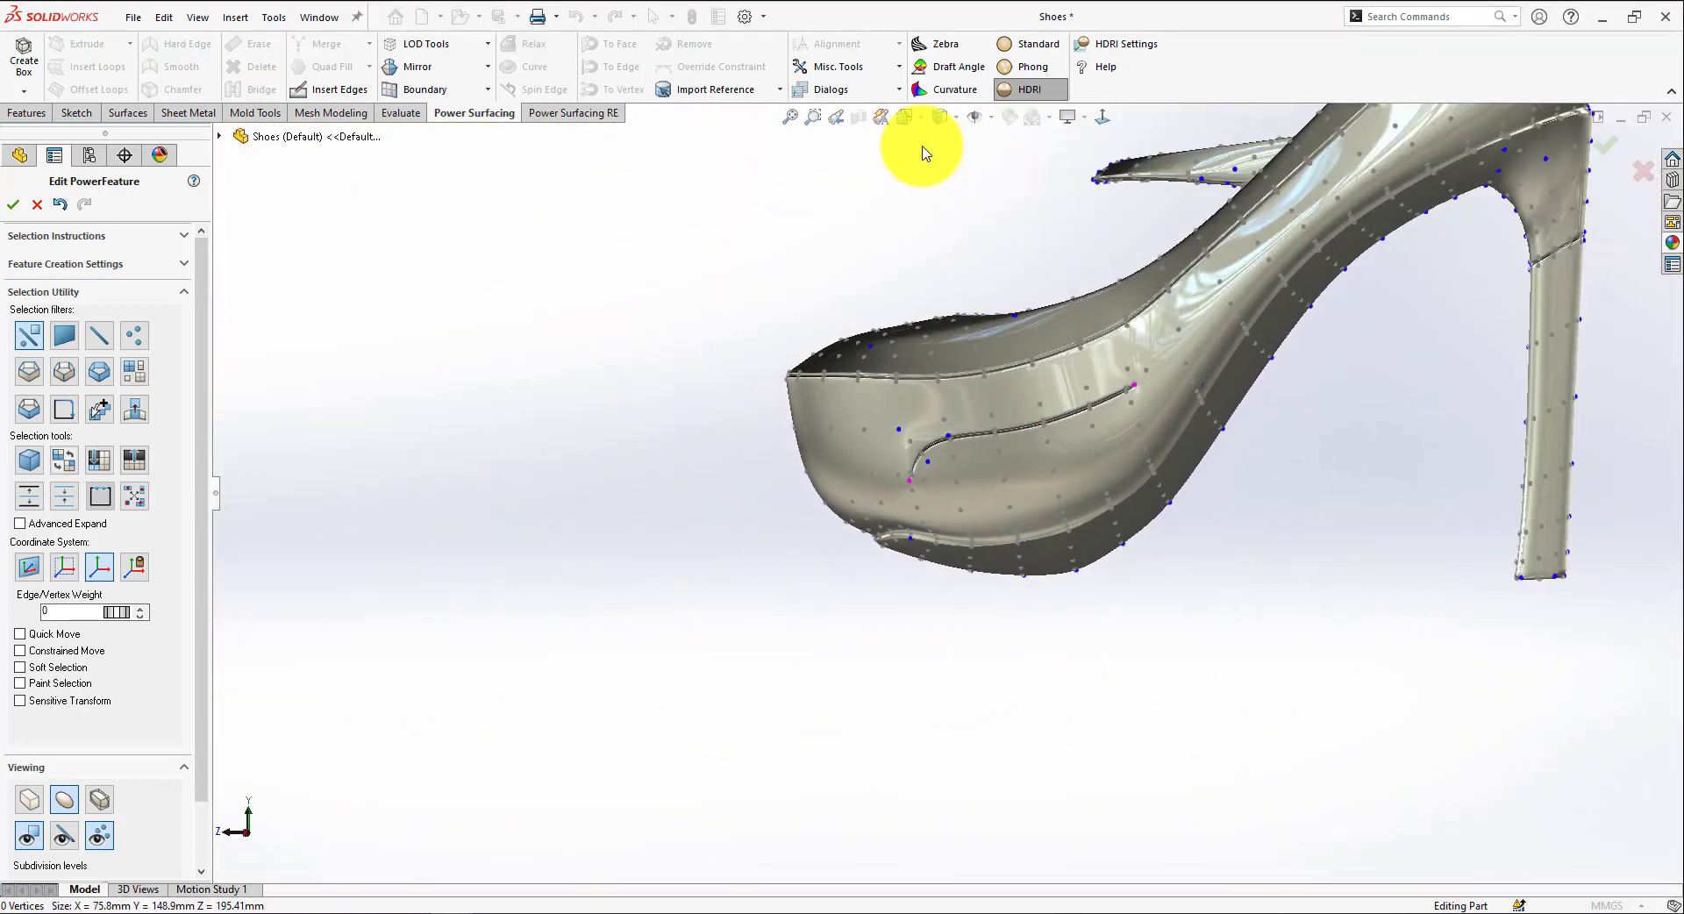
left_click(958, 197)
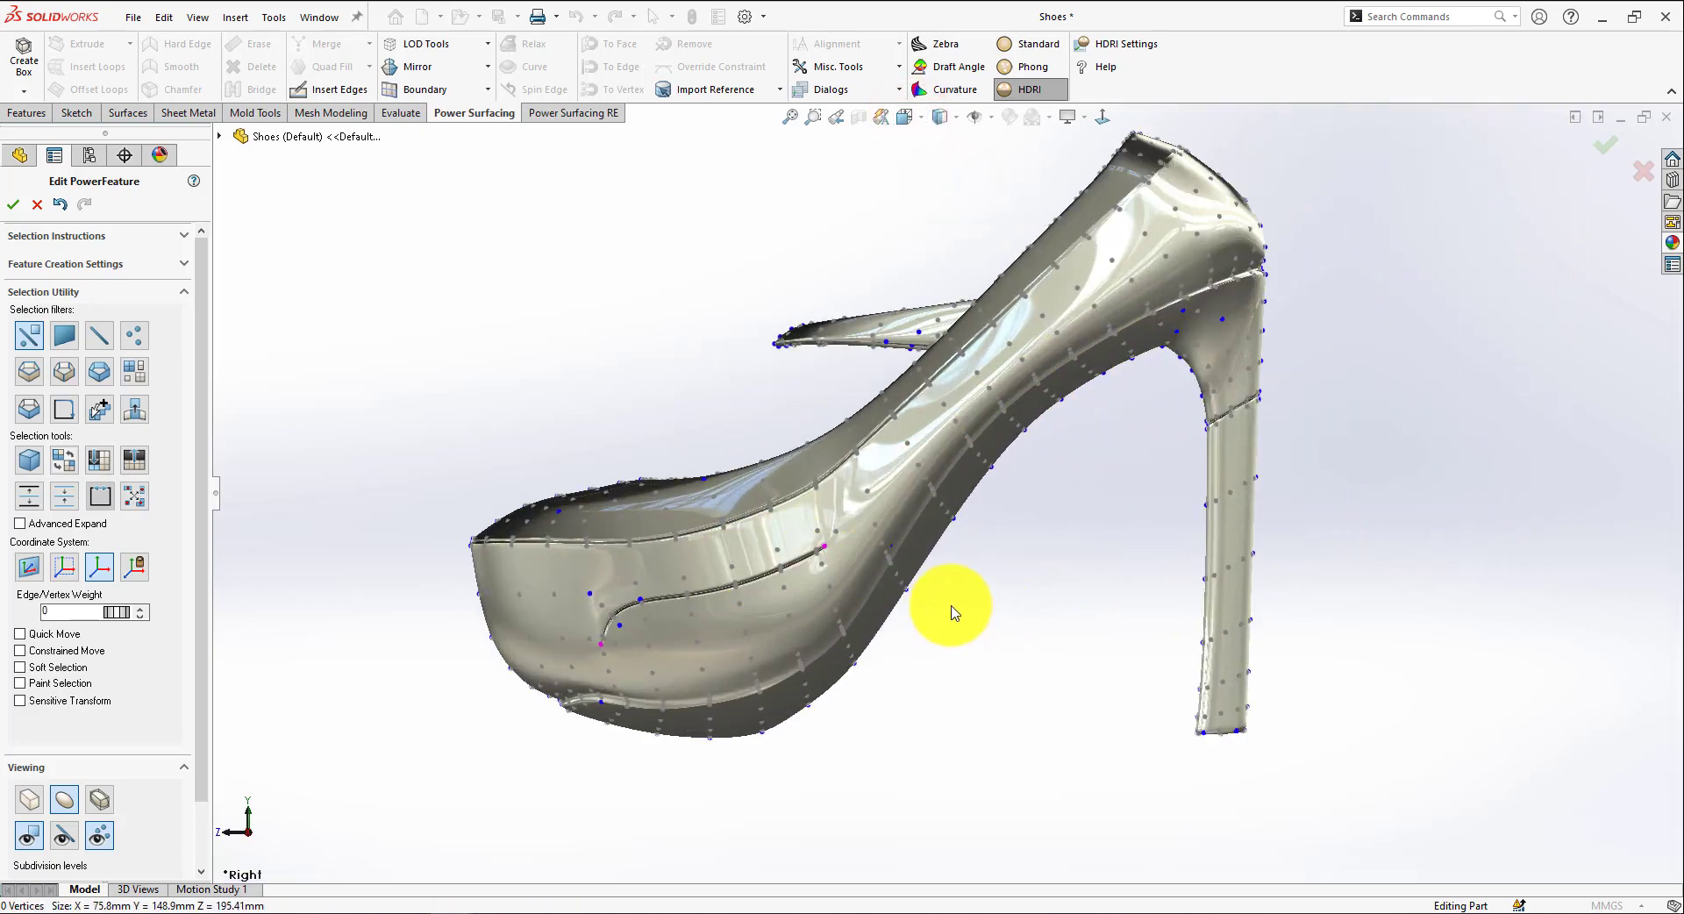
left_click(29, 799)
left_click(61, 833)
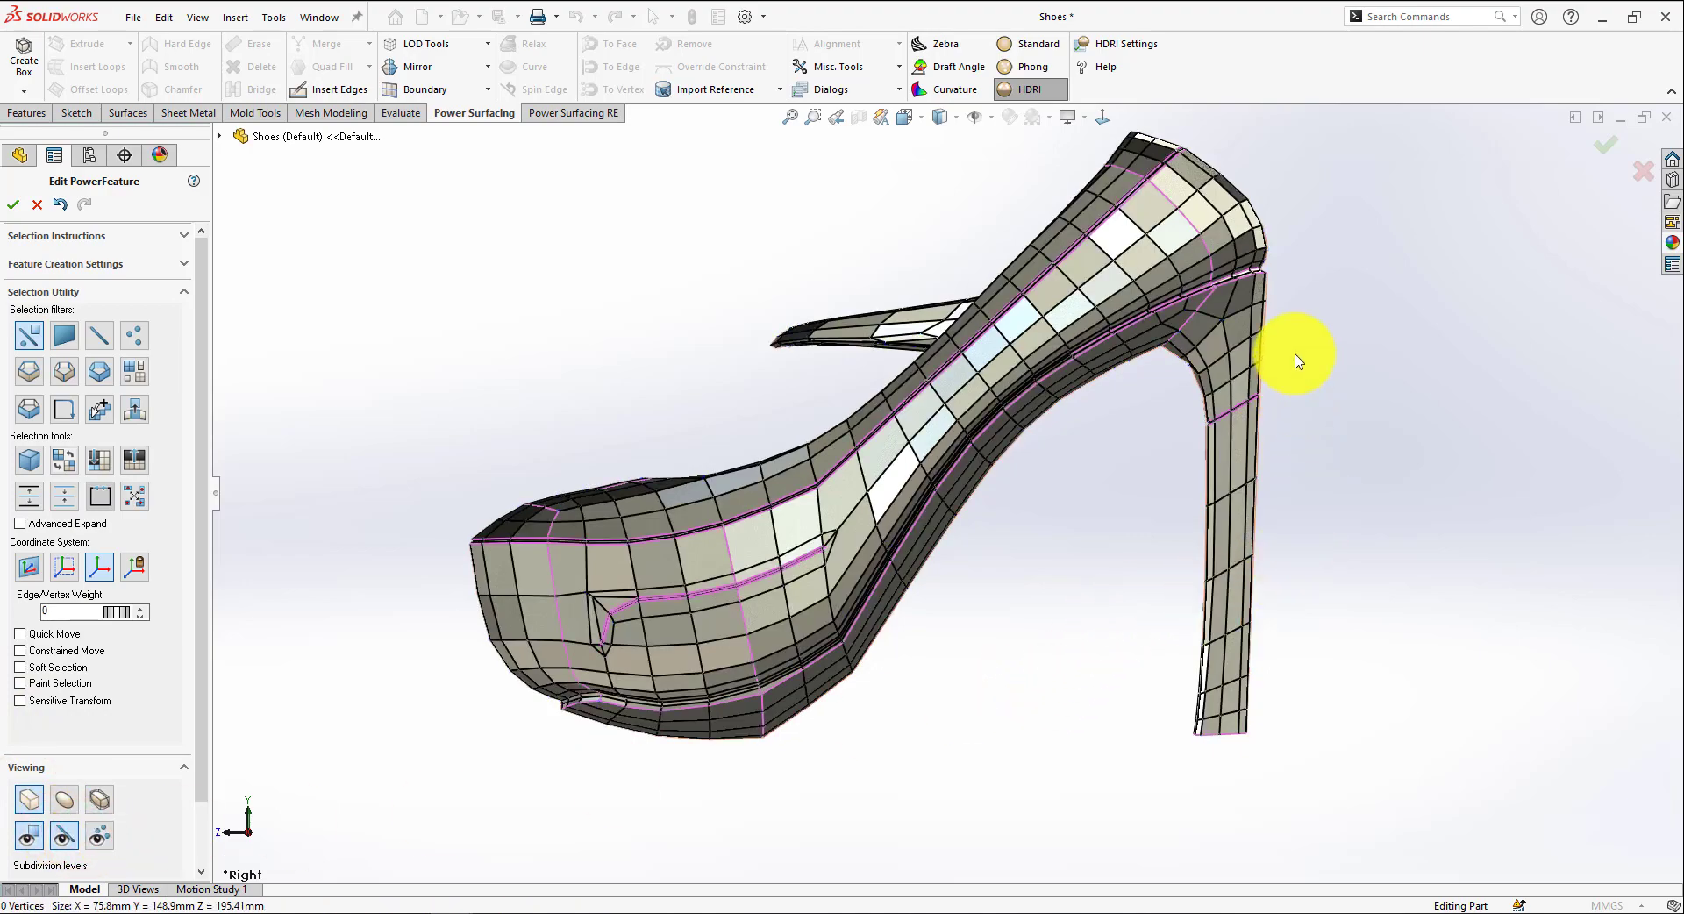
Select the edge loop around the upper heel above the existing groove and adjust its height and tilt with Constrained Move
scroll(1297, 412, "down", 5)
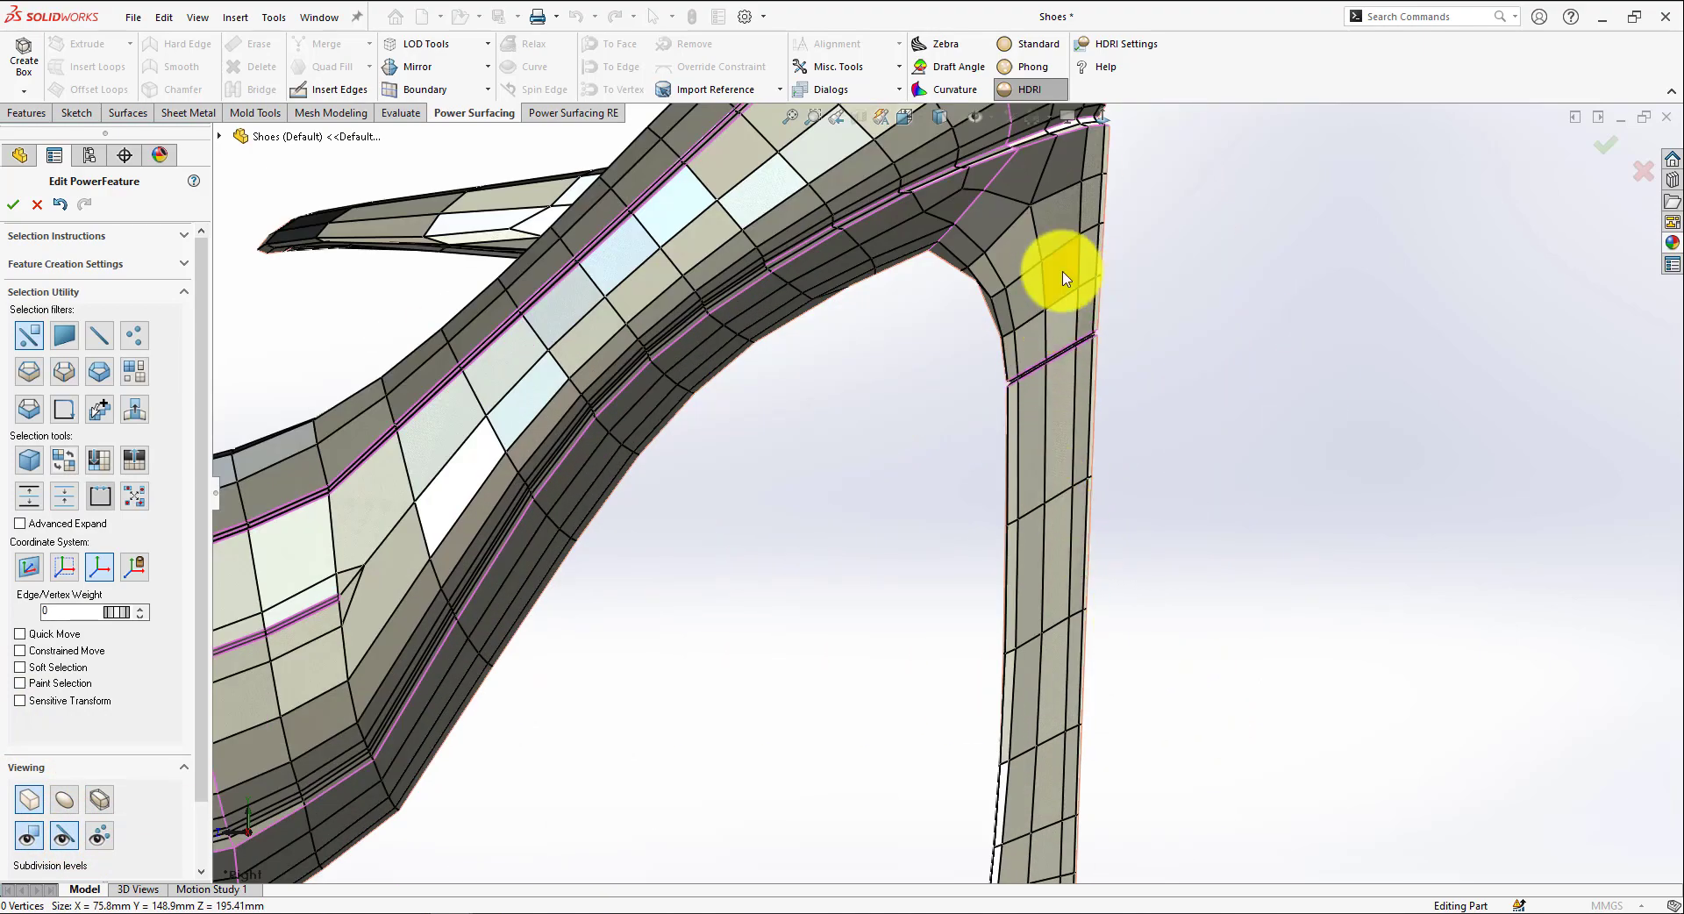
scroll(1049, 271, "down", 3)
right_click(1049, 272)
left_click(1247, 201)
double_click(1079, 250)
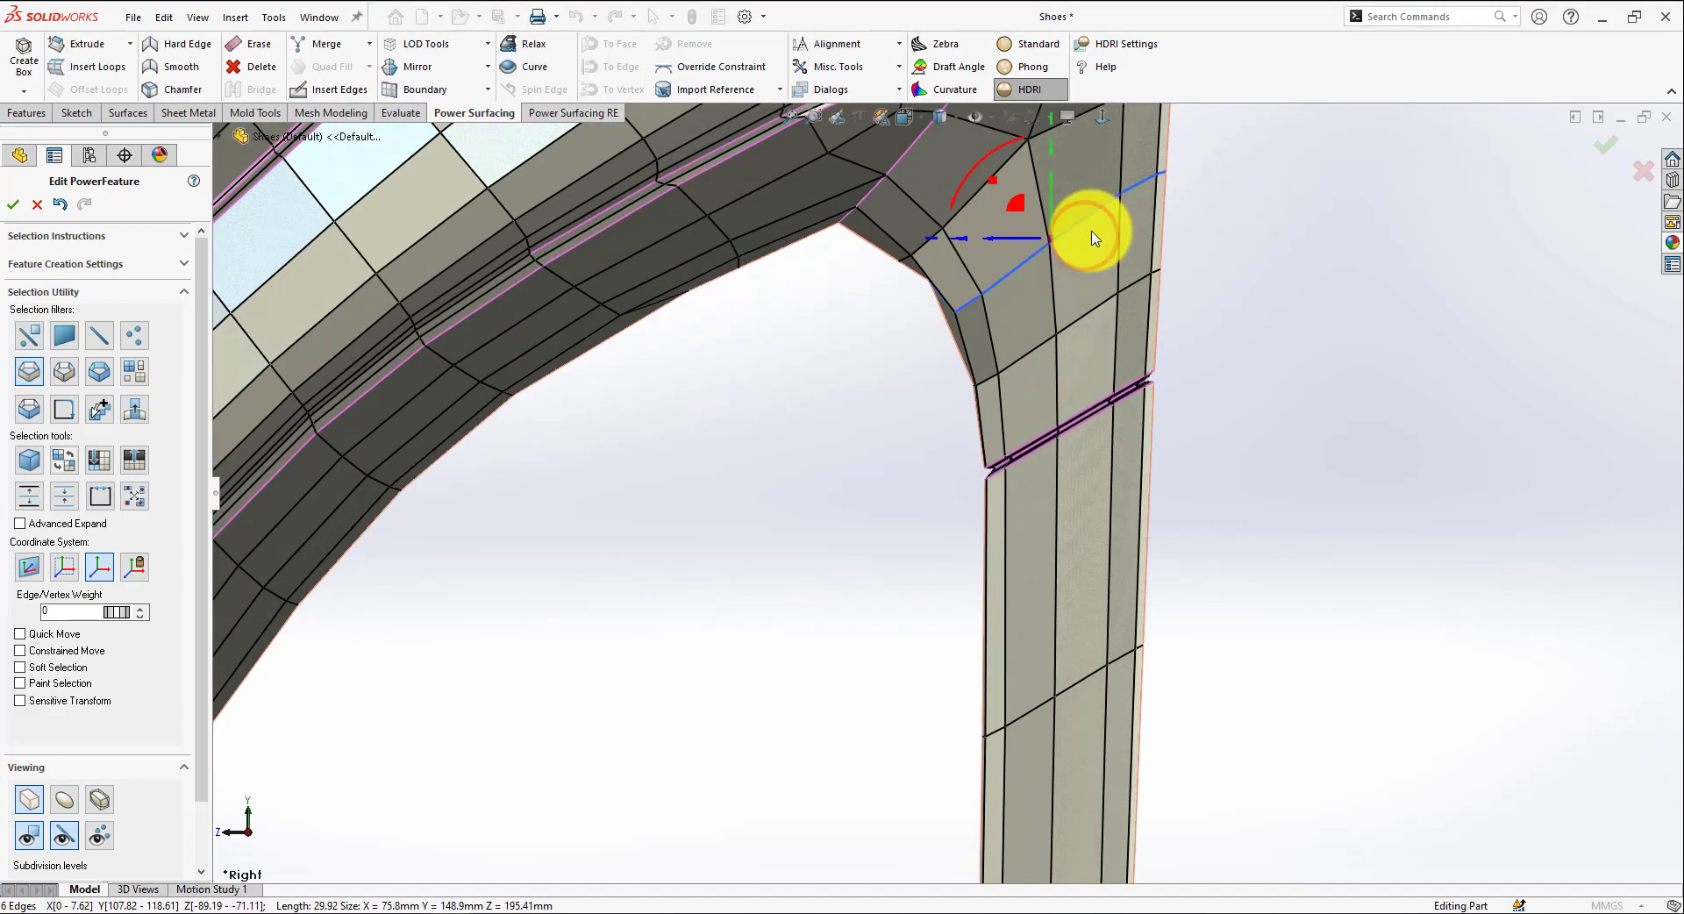
middle_click_drag(1090, 236, 1135, 234)
right_click(1135, 234)
left_click(1293, 284)
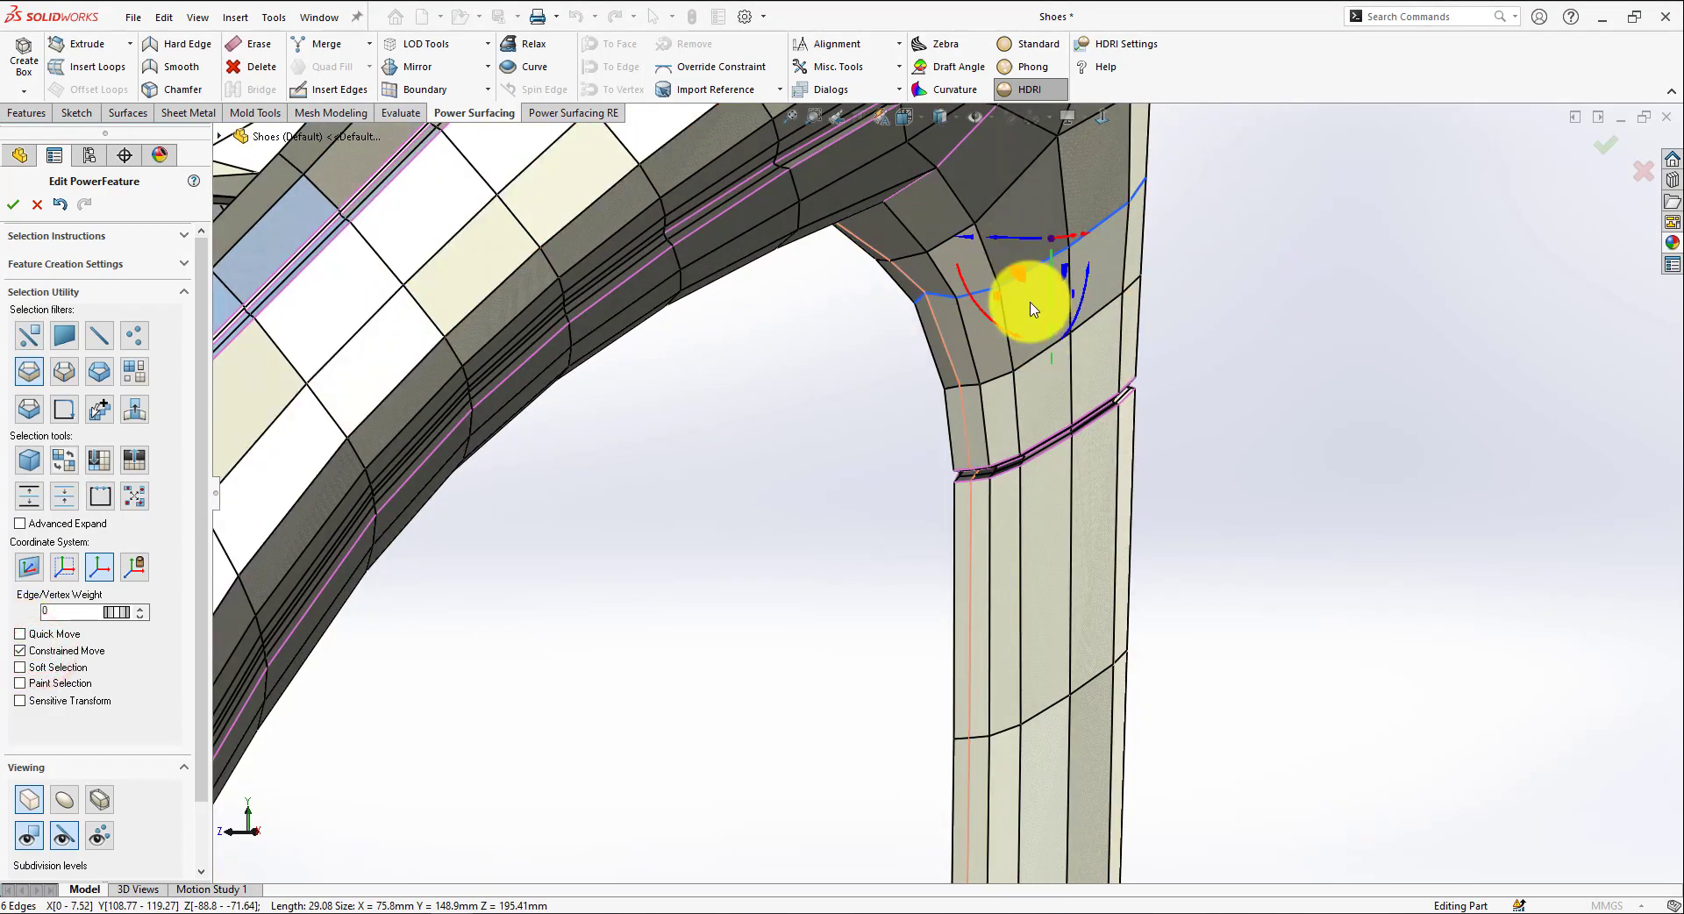
left_click_drag(1056, 340, 1083, 149)
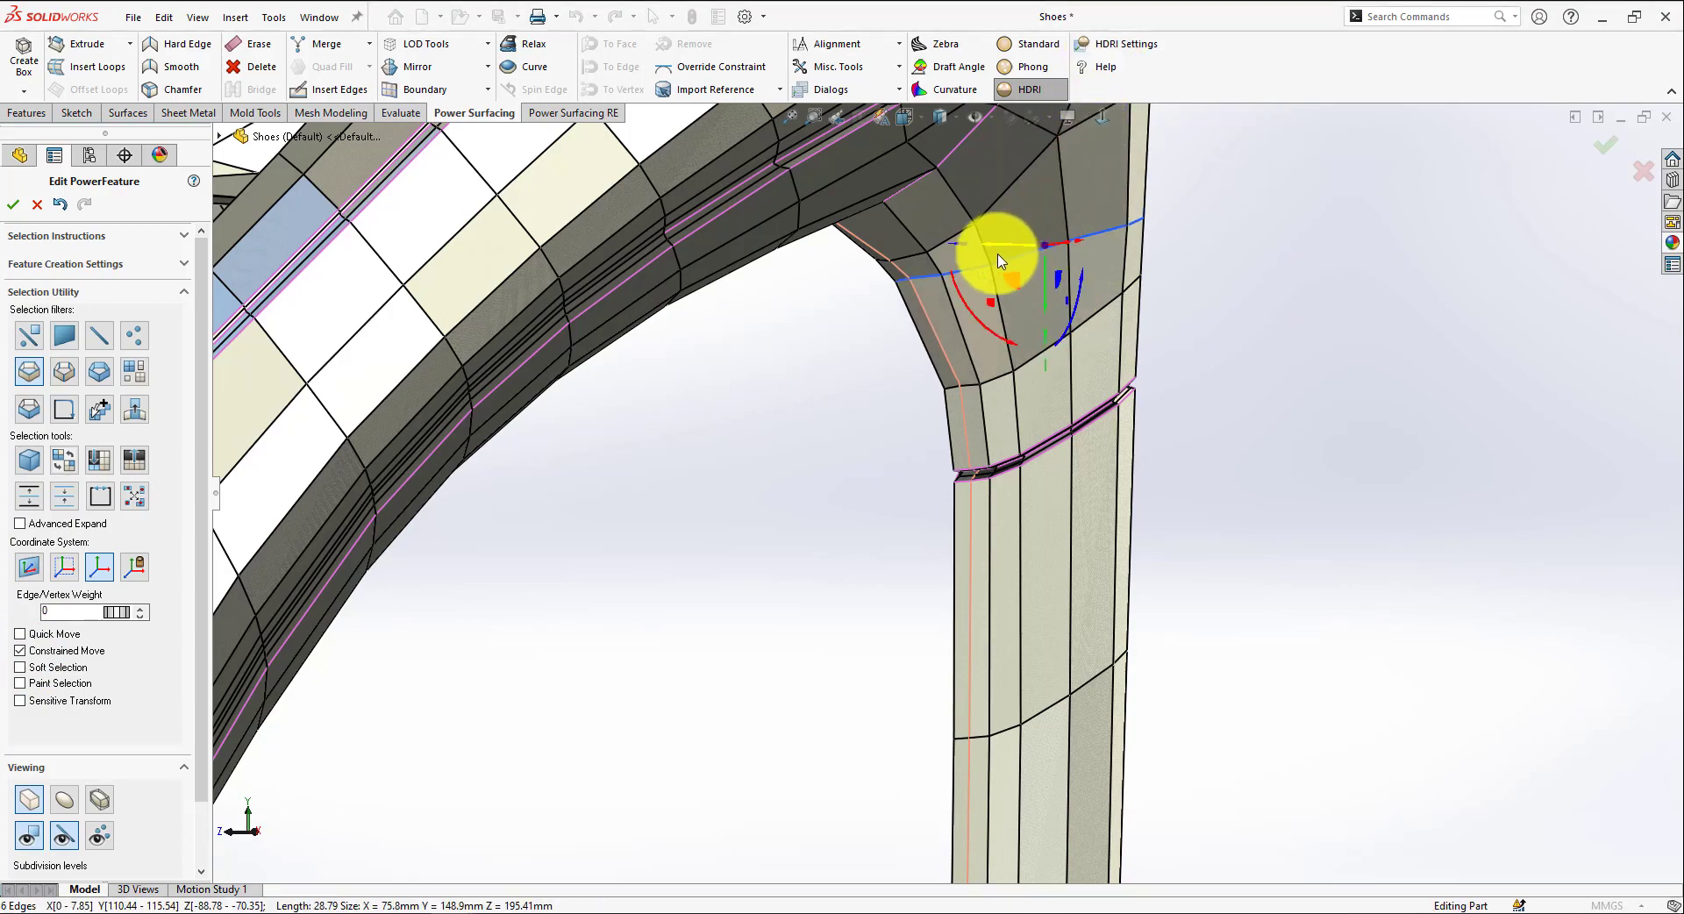
left_click_drag(992, 255, 997, 358)
Chamfer the repositioned edge loop on the upper heel into a narrow band and insert a loop along the band's middle
middle_click_drag(997, 354, 1093, 282)
scroll(1093, 263, "down", 5)
left_click(190, 88)
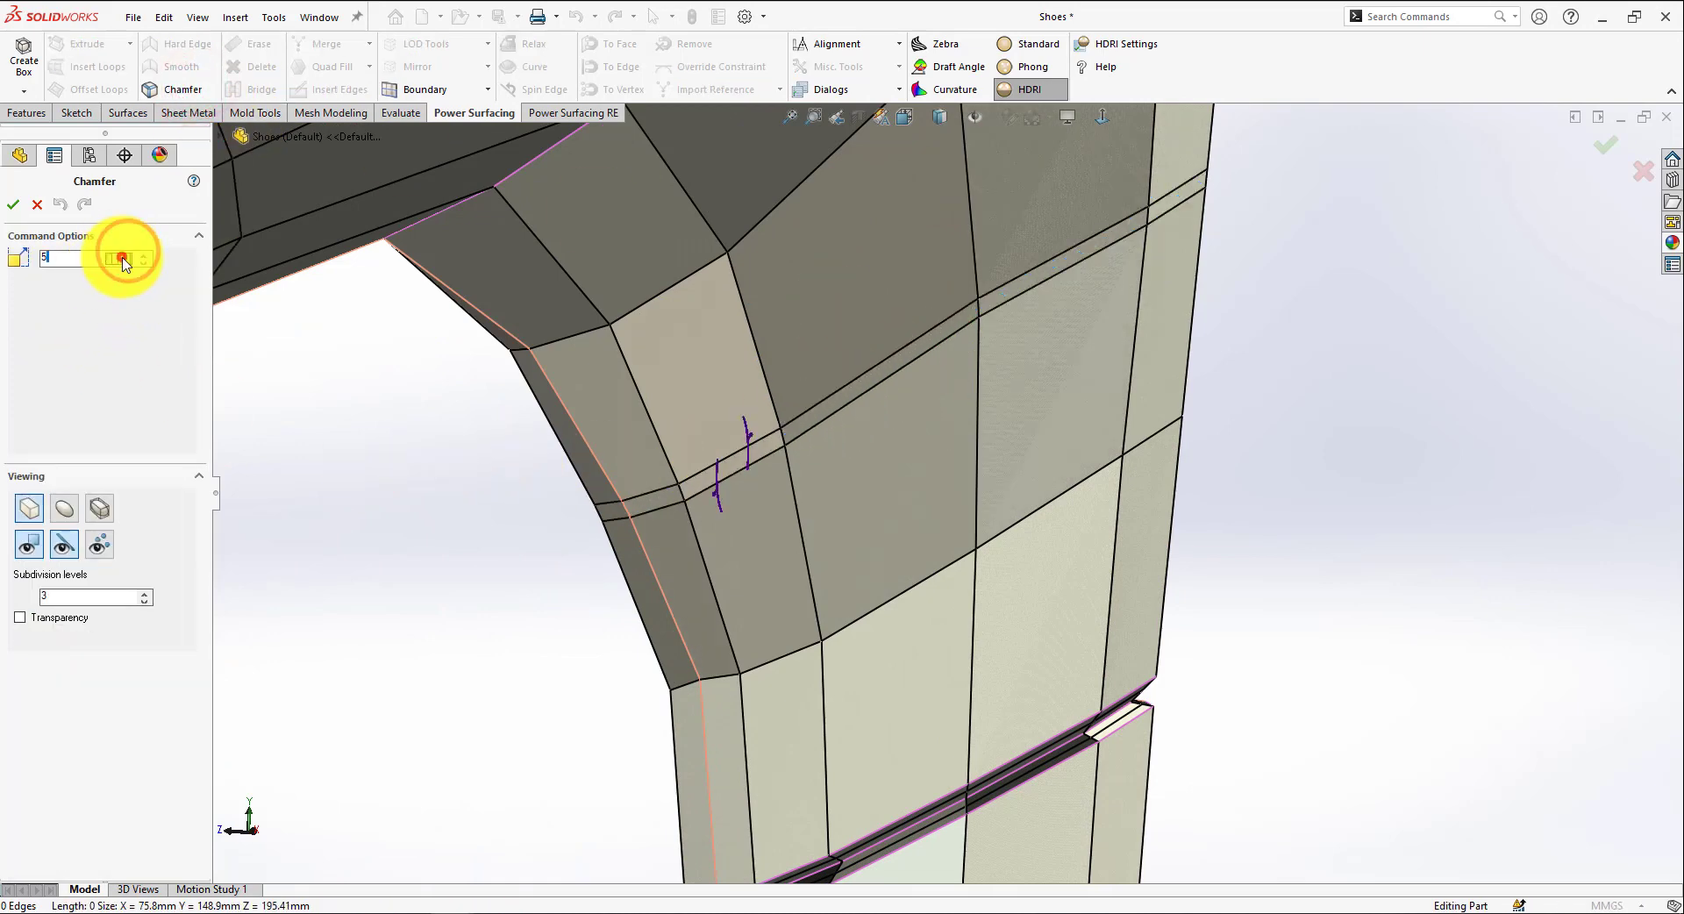
left_click(12, 211)
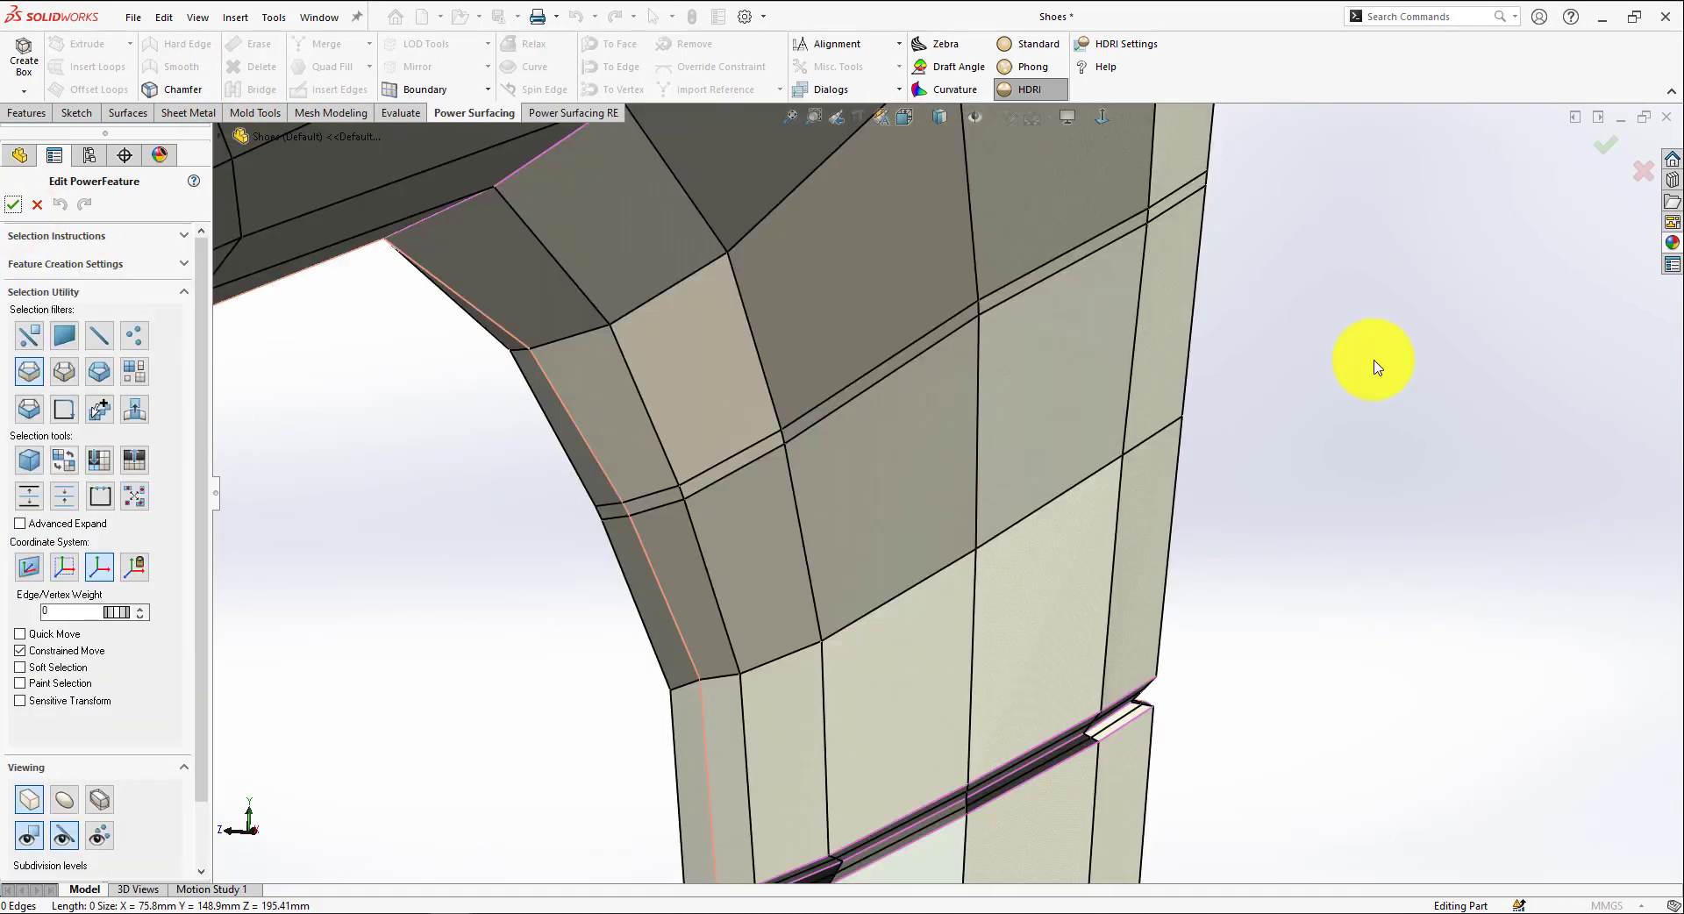
scroll(711, 329, "up", 4)
left_click(752, 287)
scroll(751, 288, "up", 2)
scroll(780, 295, "down", 3)
Select the three edge loops of the narrow heel band, set their weight to 44, and pick the middle loop
right_click(799, 303)
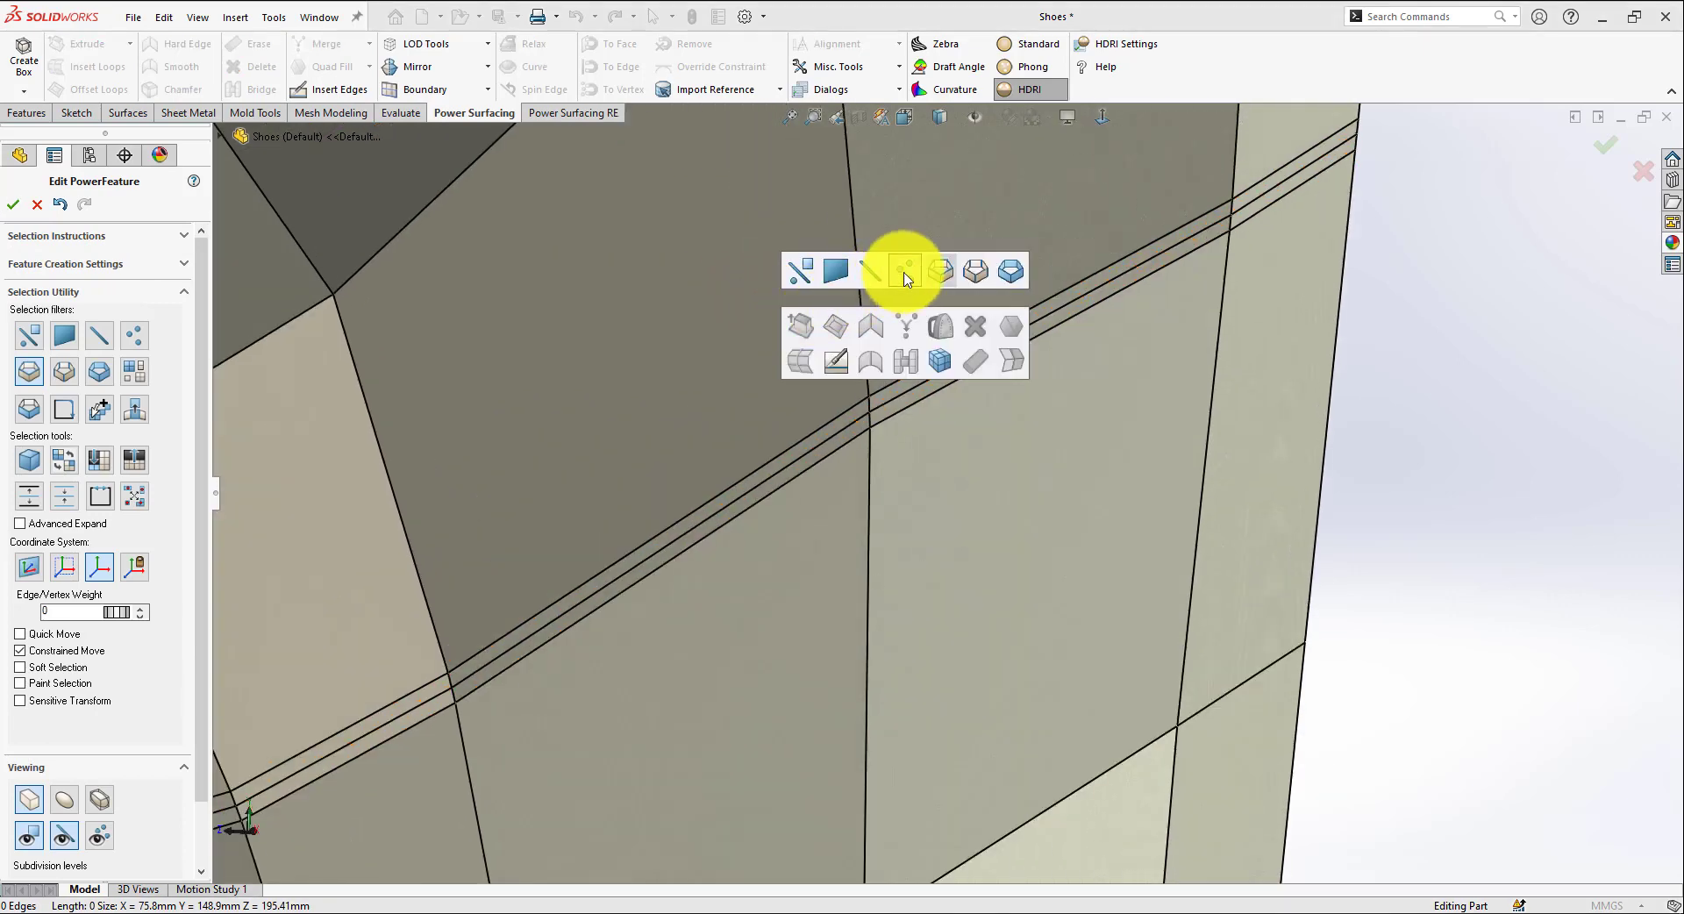
left_click(954, 263)
double_click(918, 390)
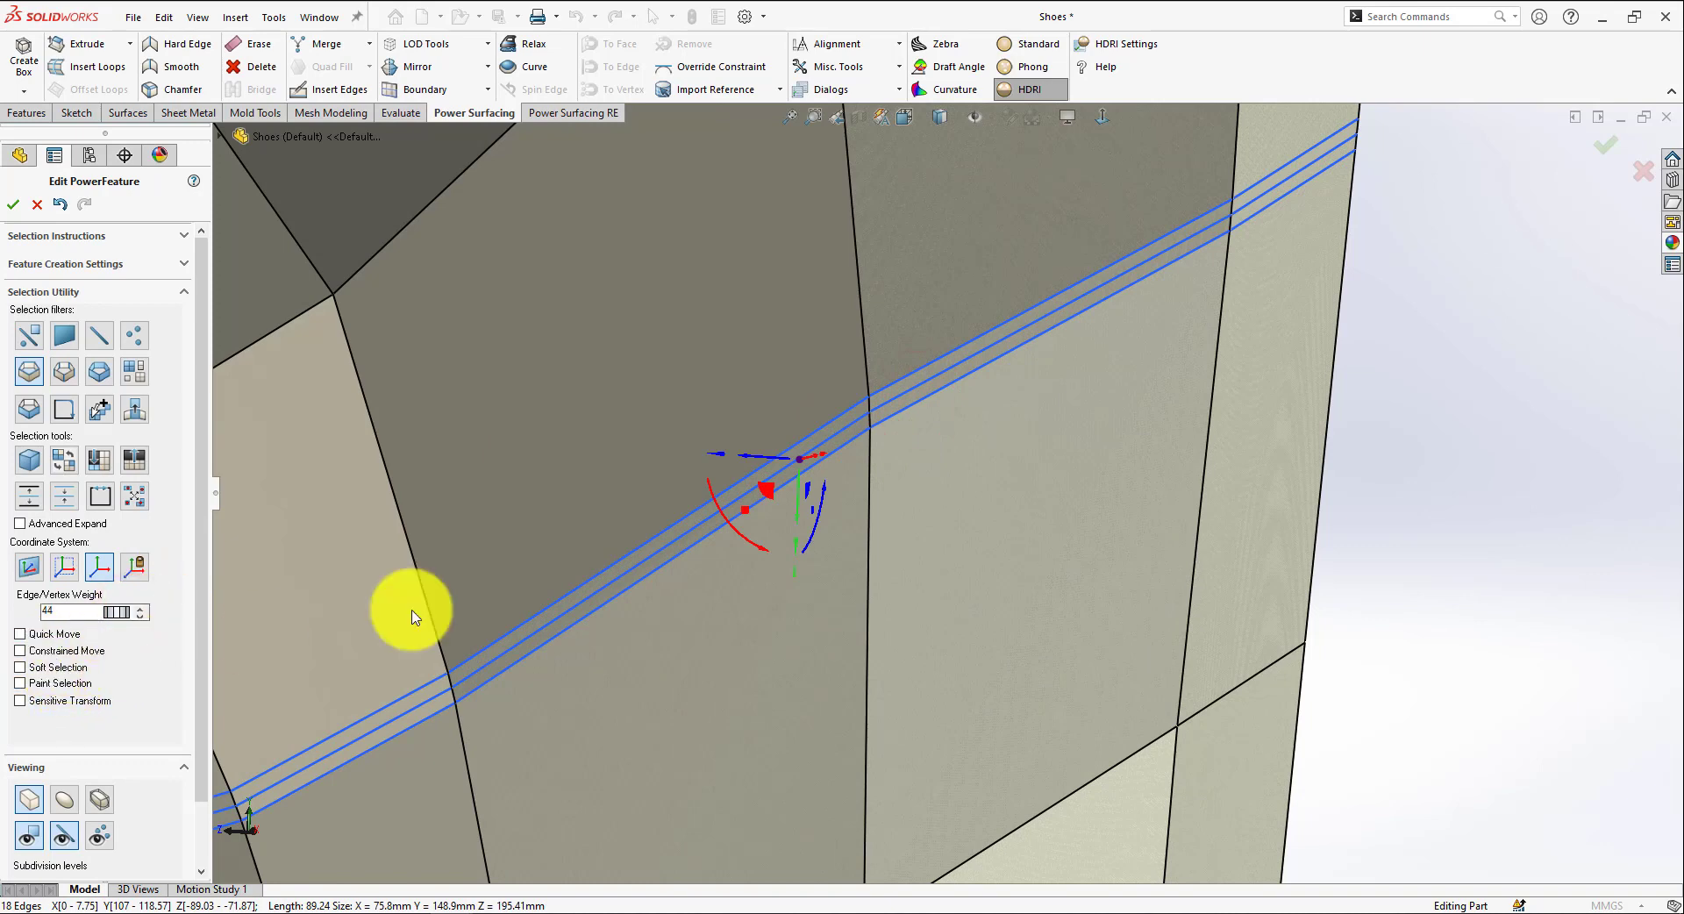
left_click(825, 433)
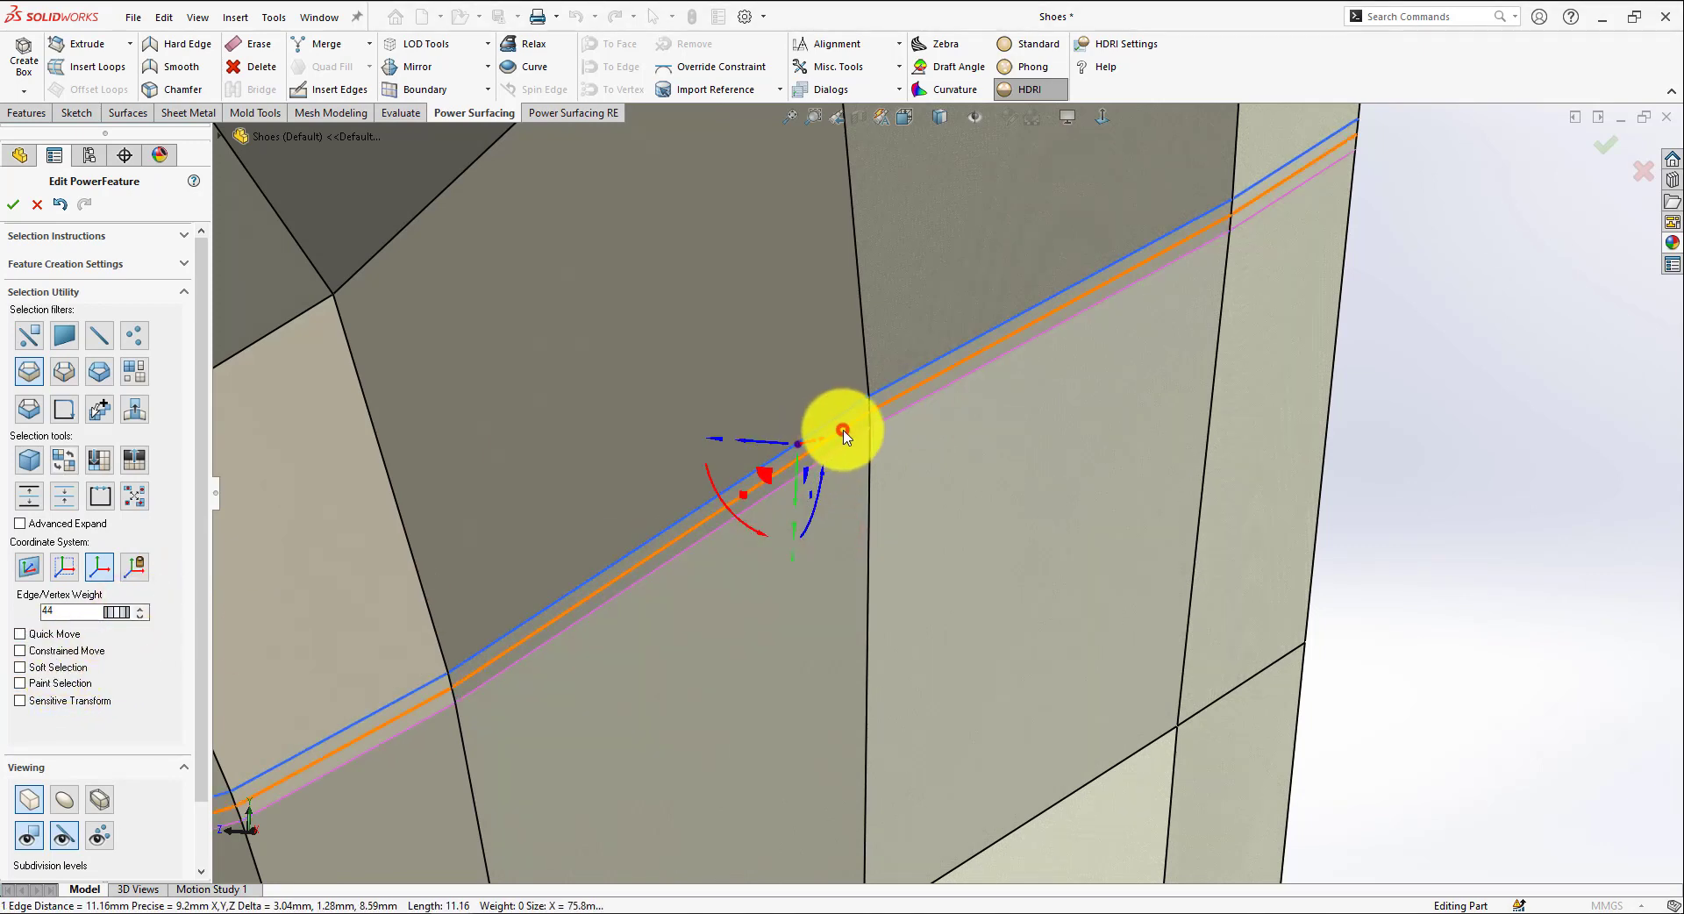